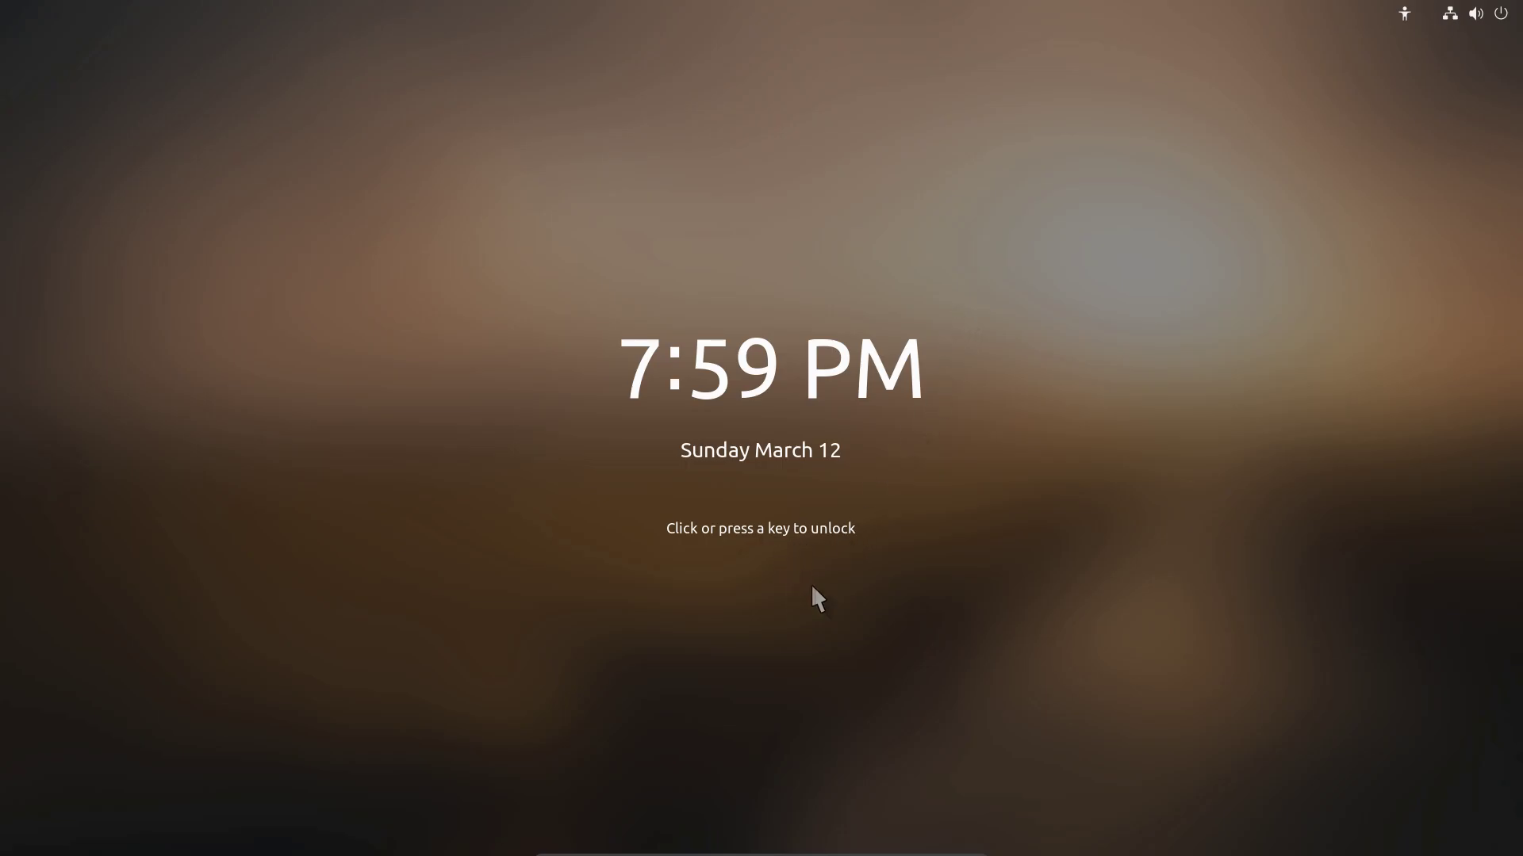
Unlock the Ubuntu session from the lock screen with the account password.
click(822, 553)
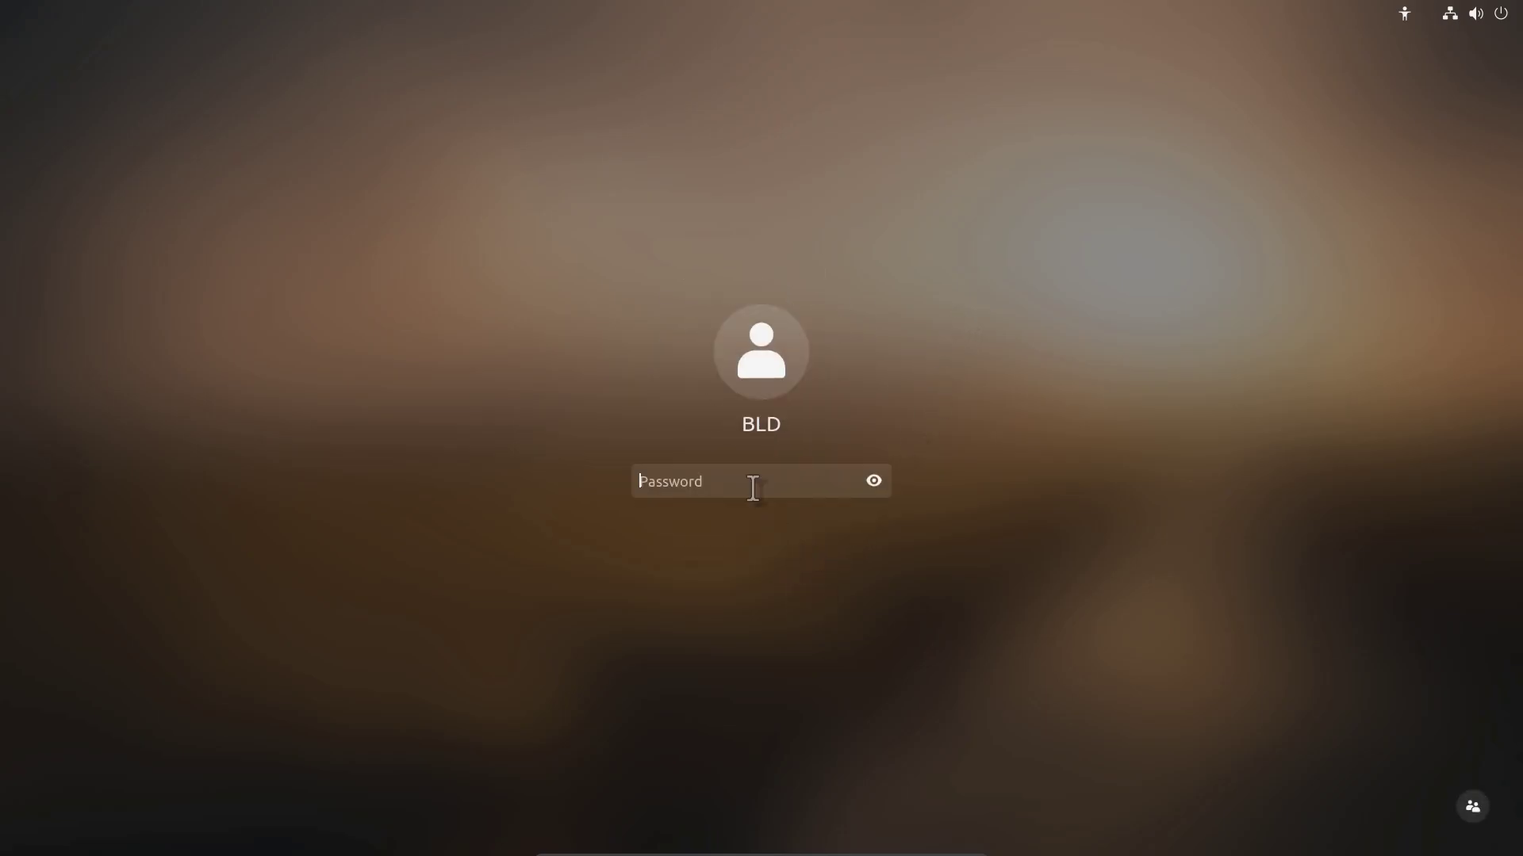
text(*****)
key(Return)
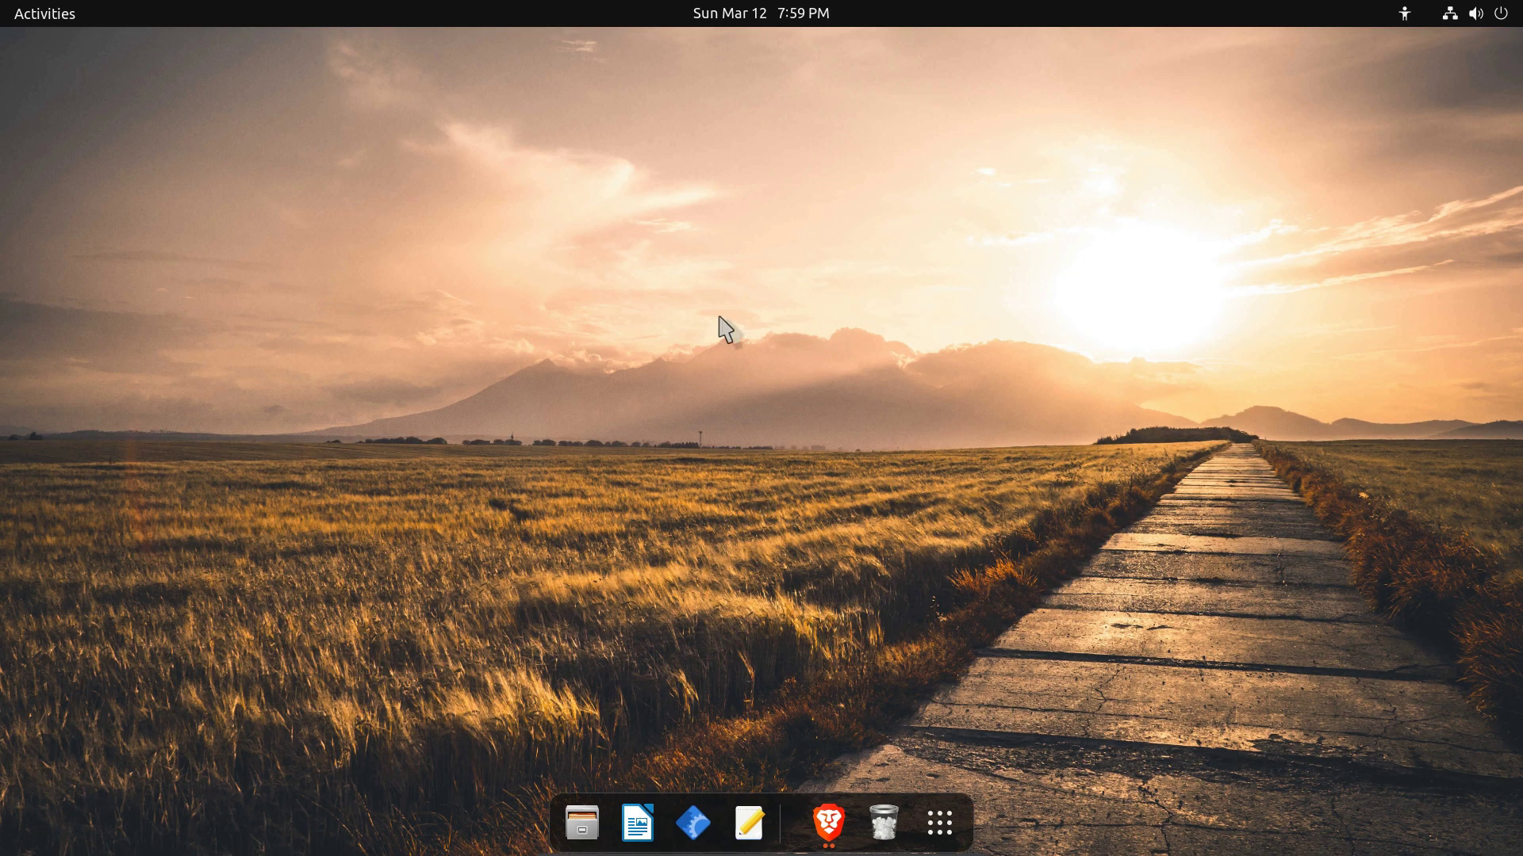
Show the full application grid with Settings, Terminal and LibreOffice, back on its first page.
click(929, 821)
click(932, 837)
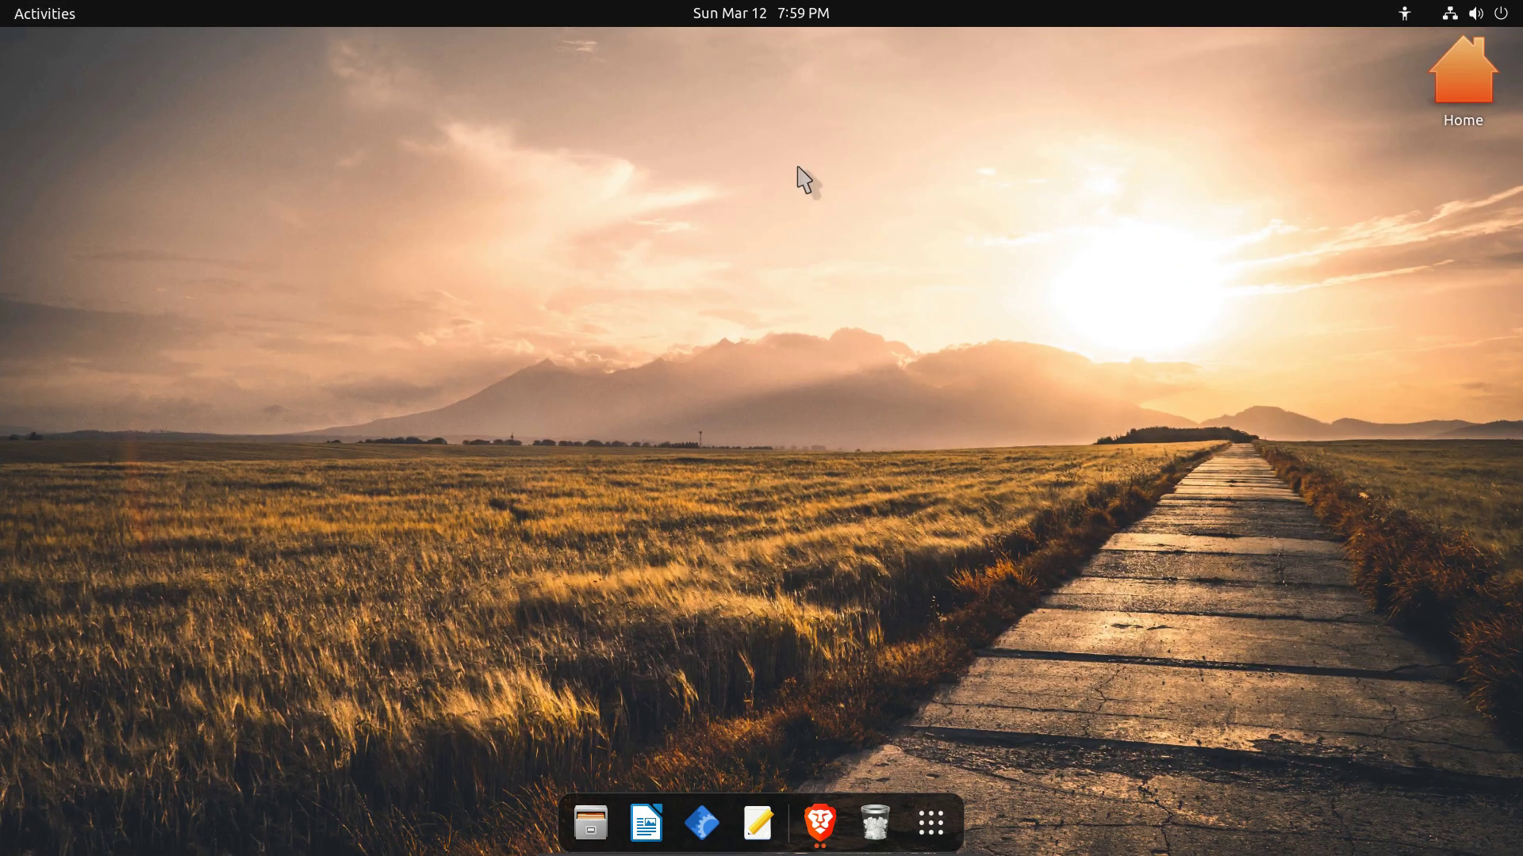
click(61, 16)
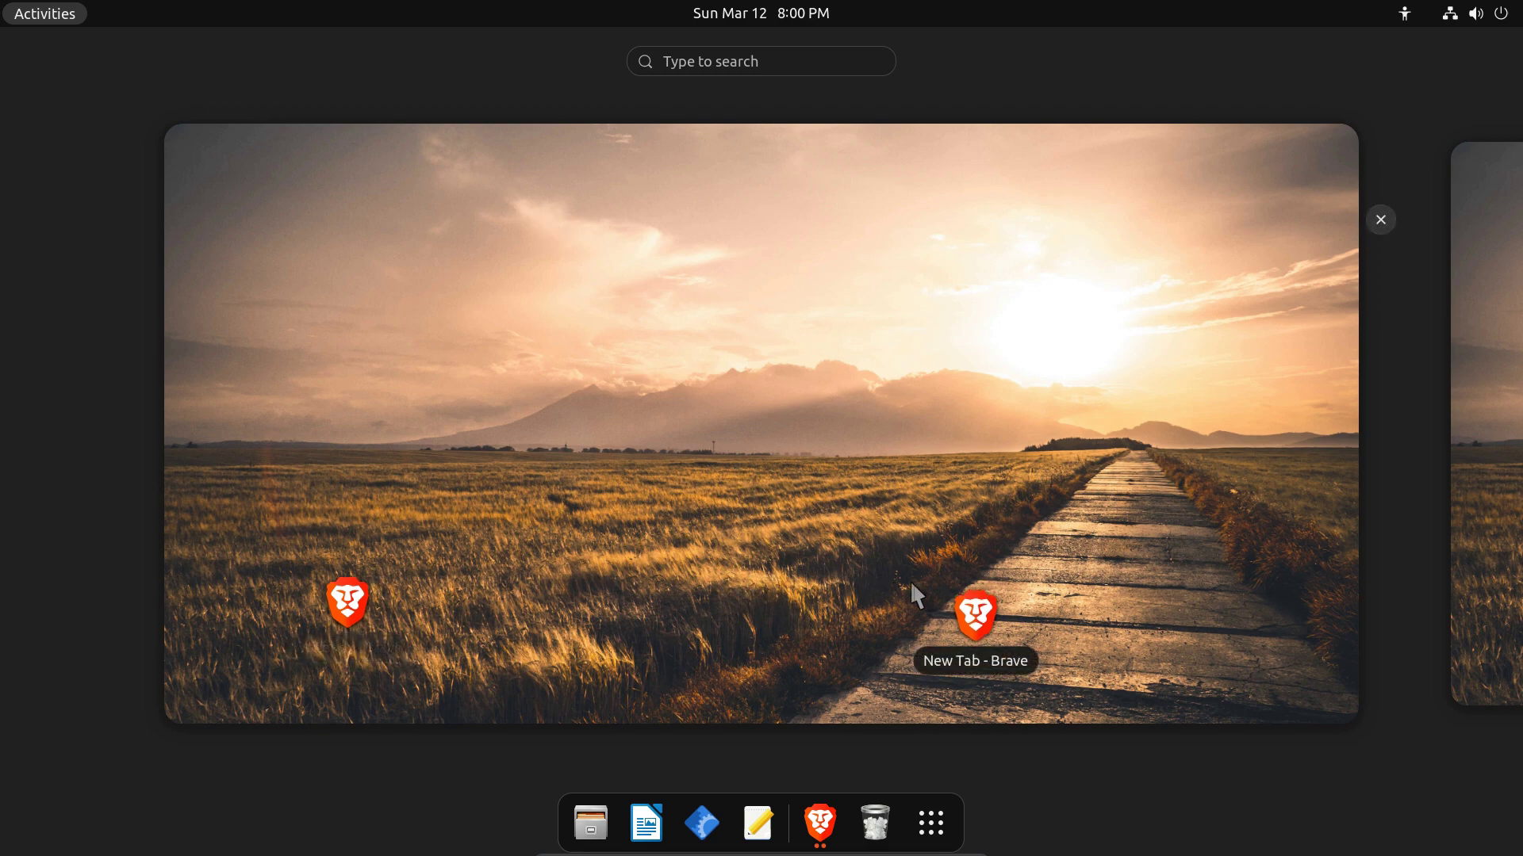
click(765, 389)
click(922, 823)
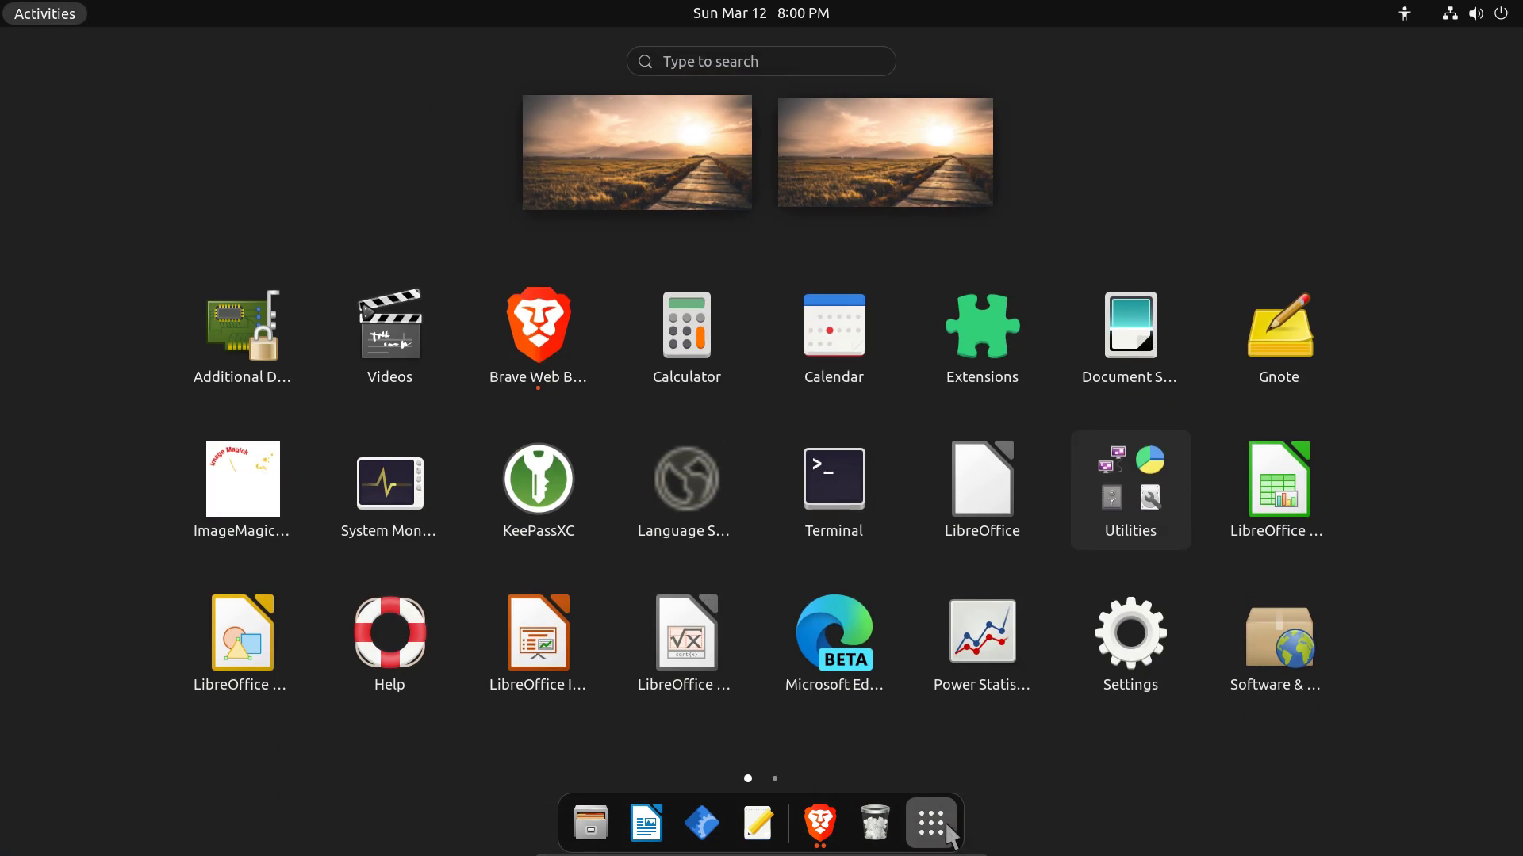
scroll(491, 504, down, 1)
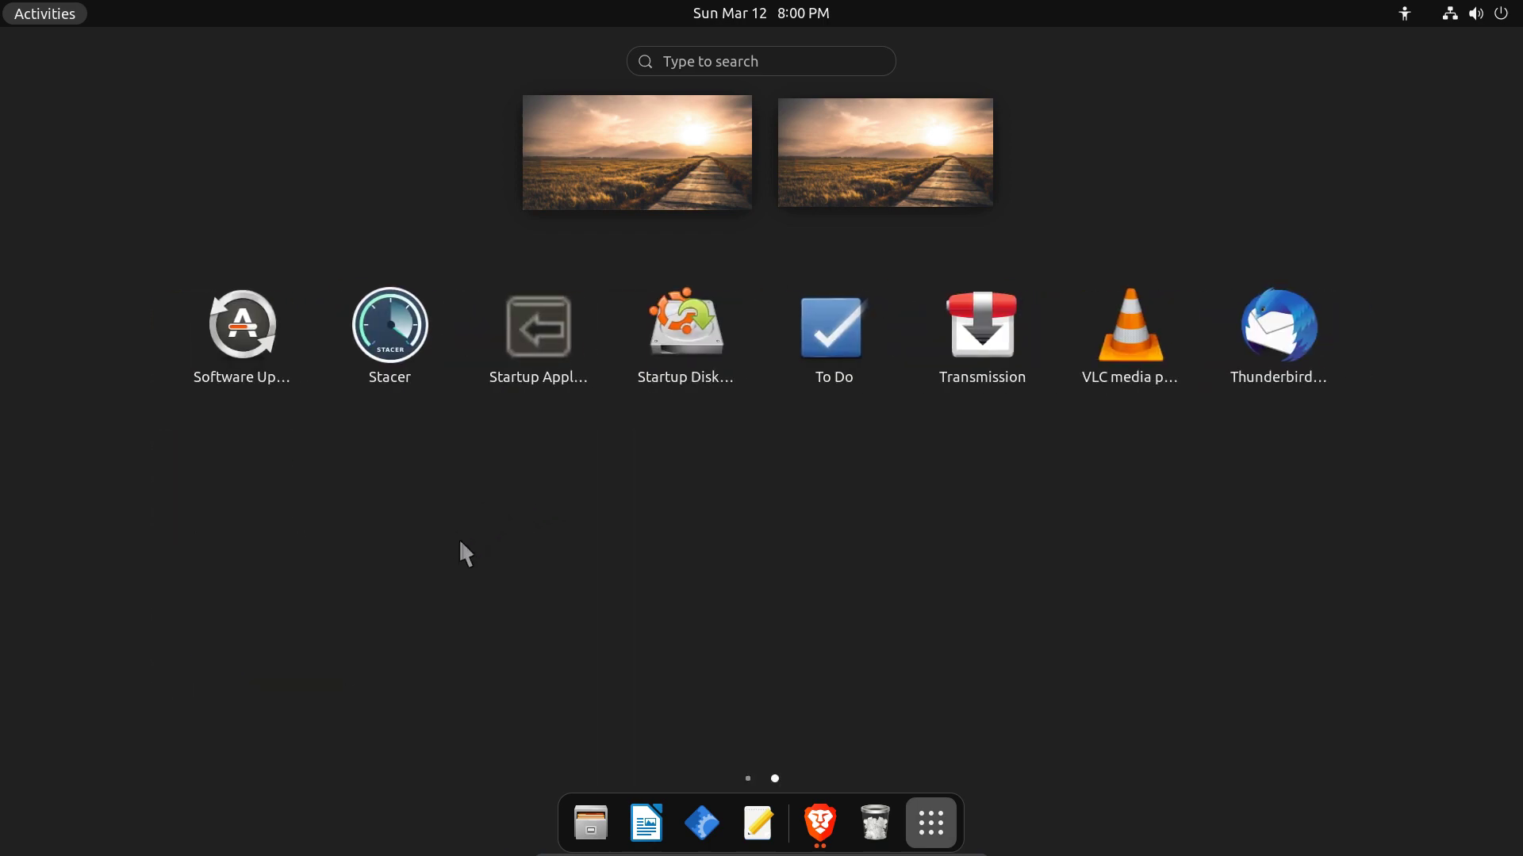
scroll(836, 570, up, 1)
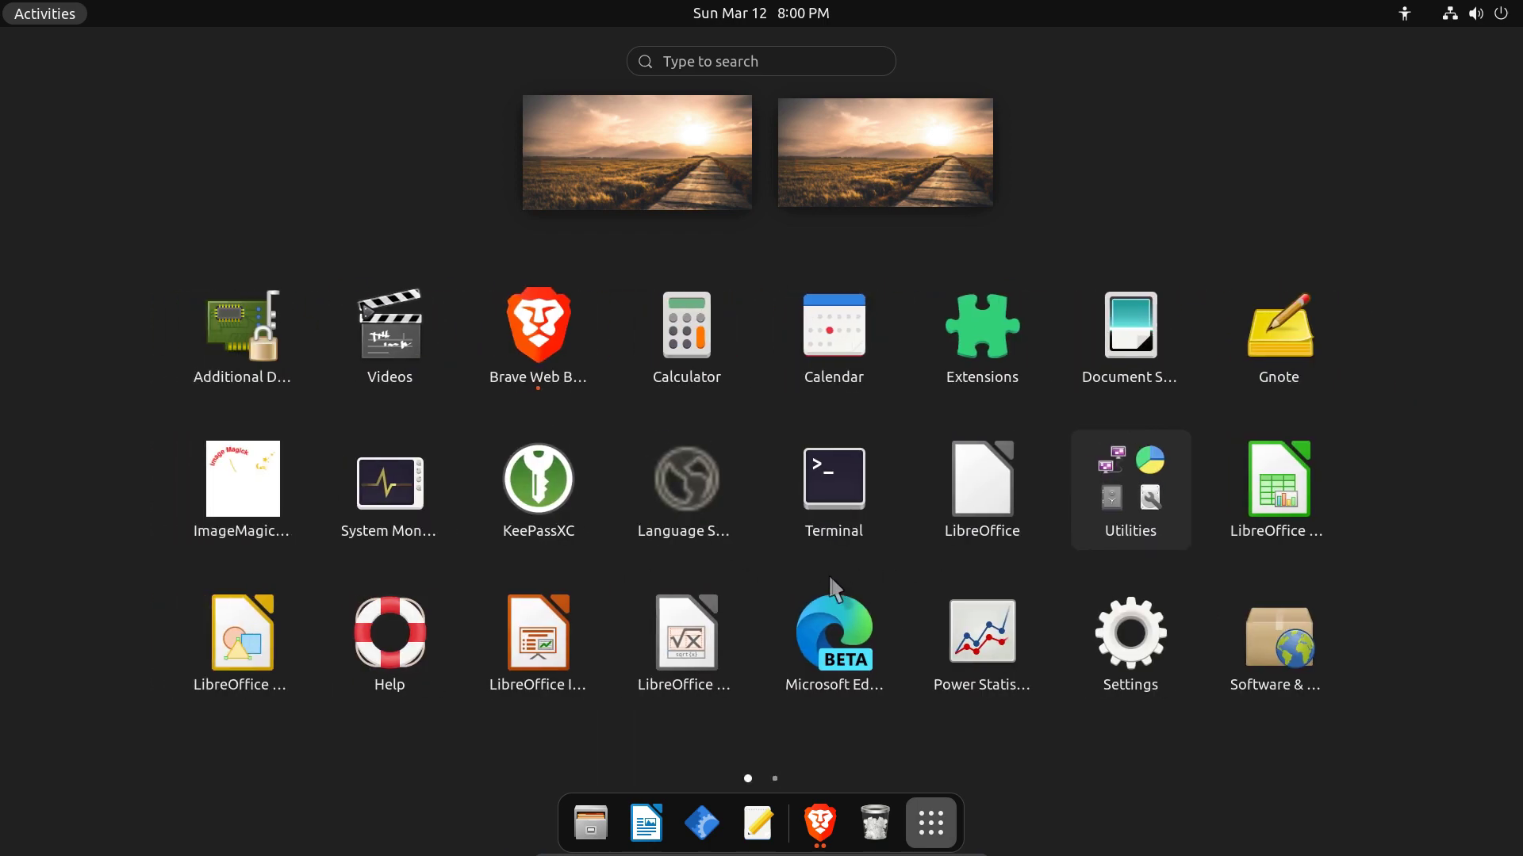
Launch Settings, look through Applications and Background, and land on the Appearance page.
click(1111, 638)
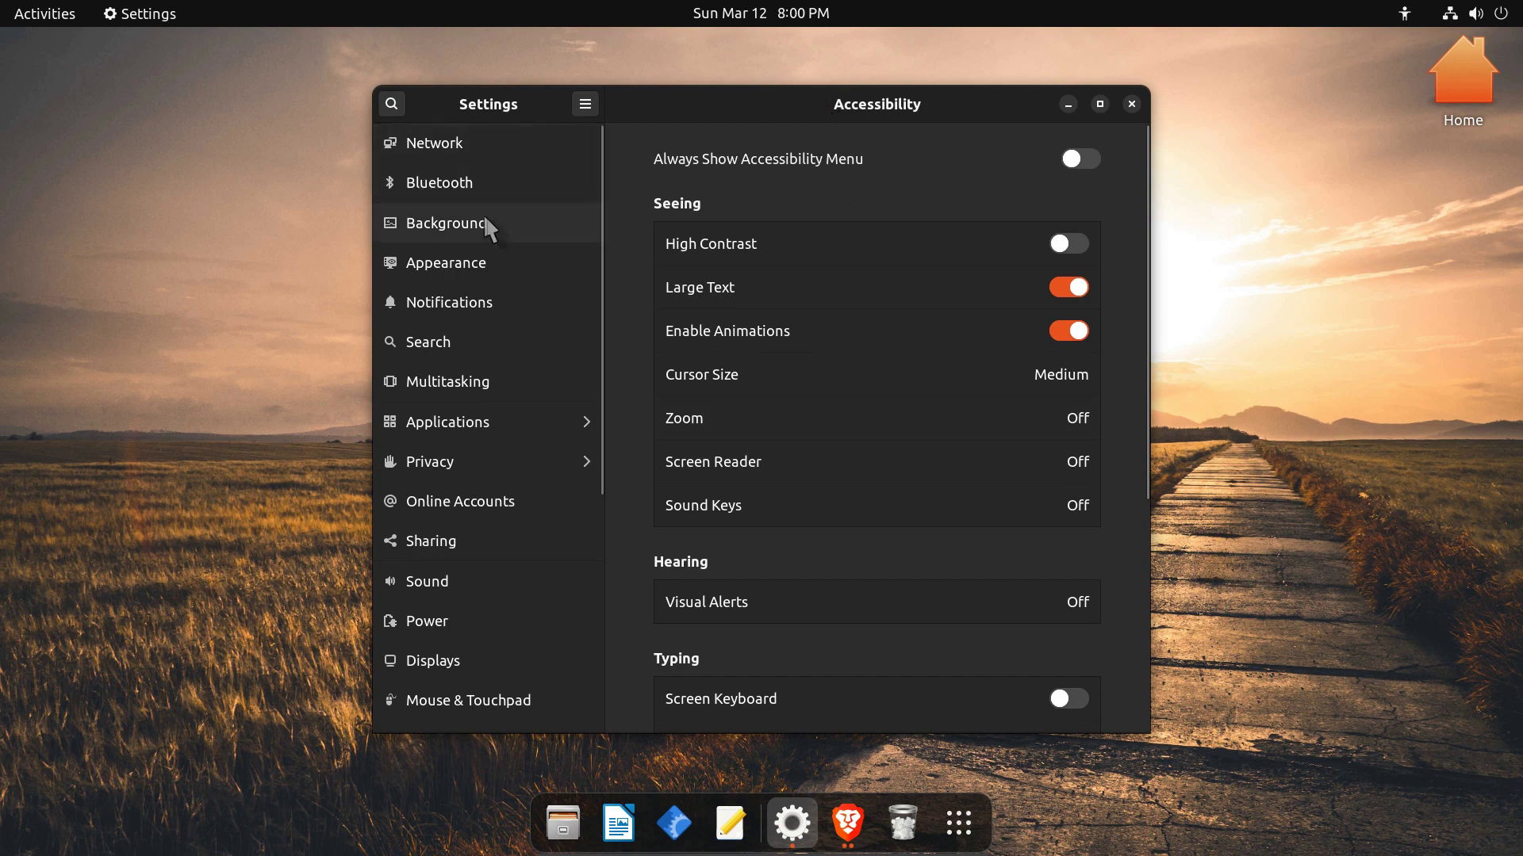
scroll(483, 212, down, 4)
scroll(478, 262, up, 2)
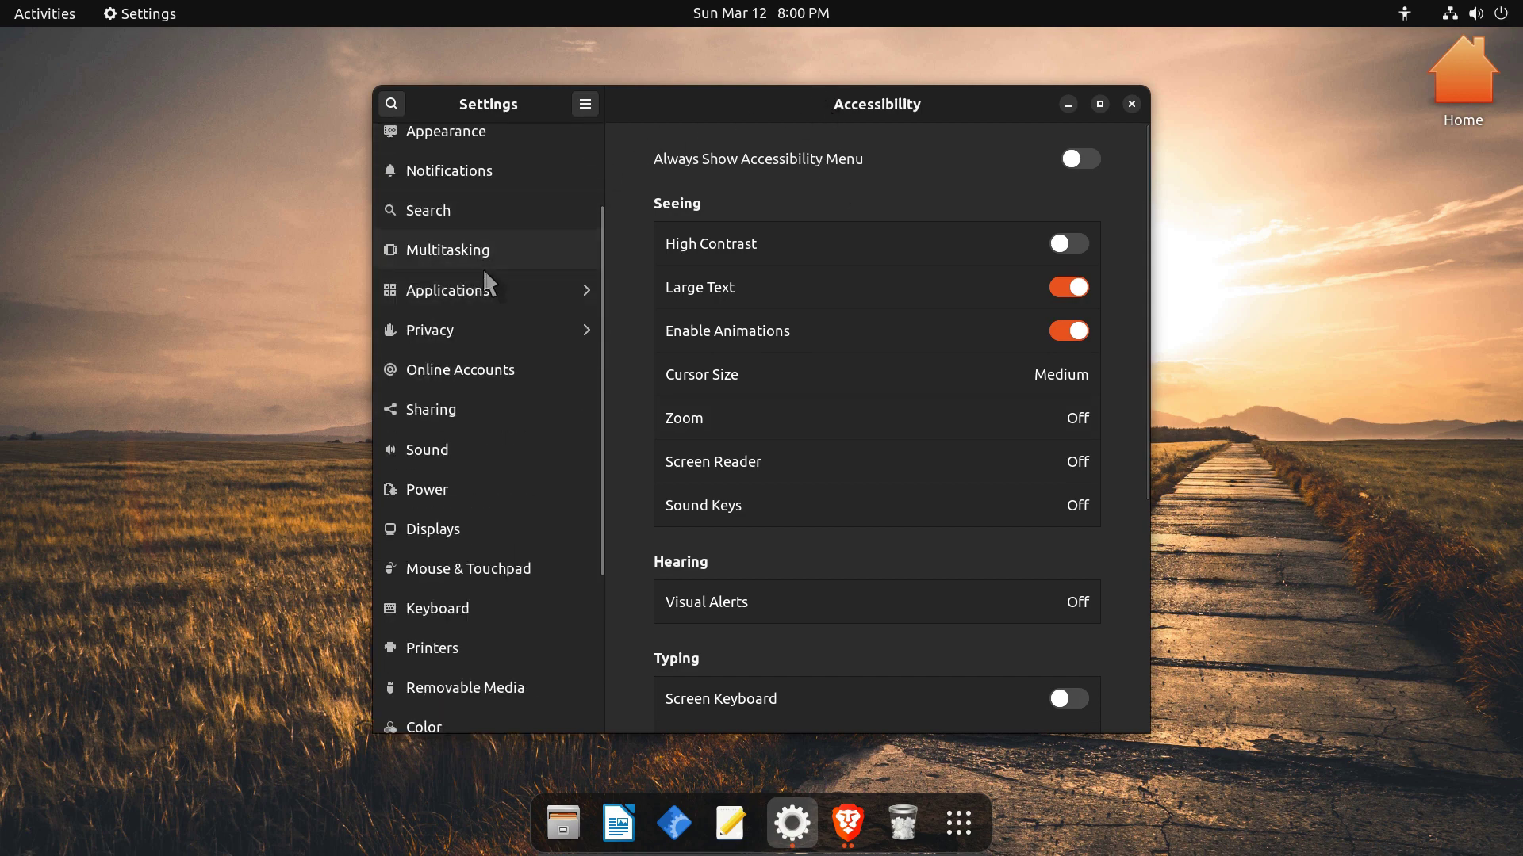
click(489, 289)
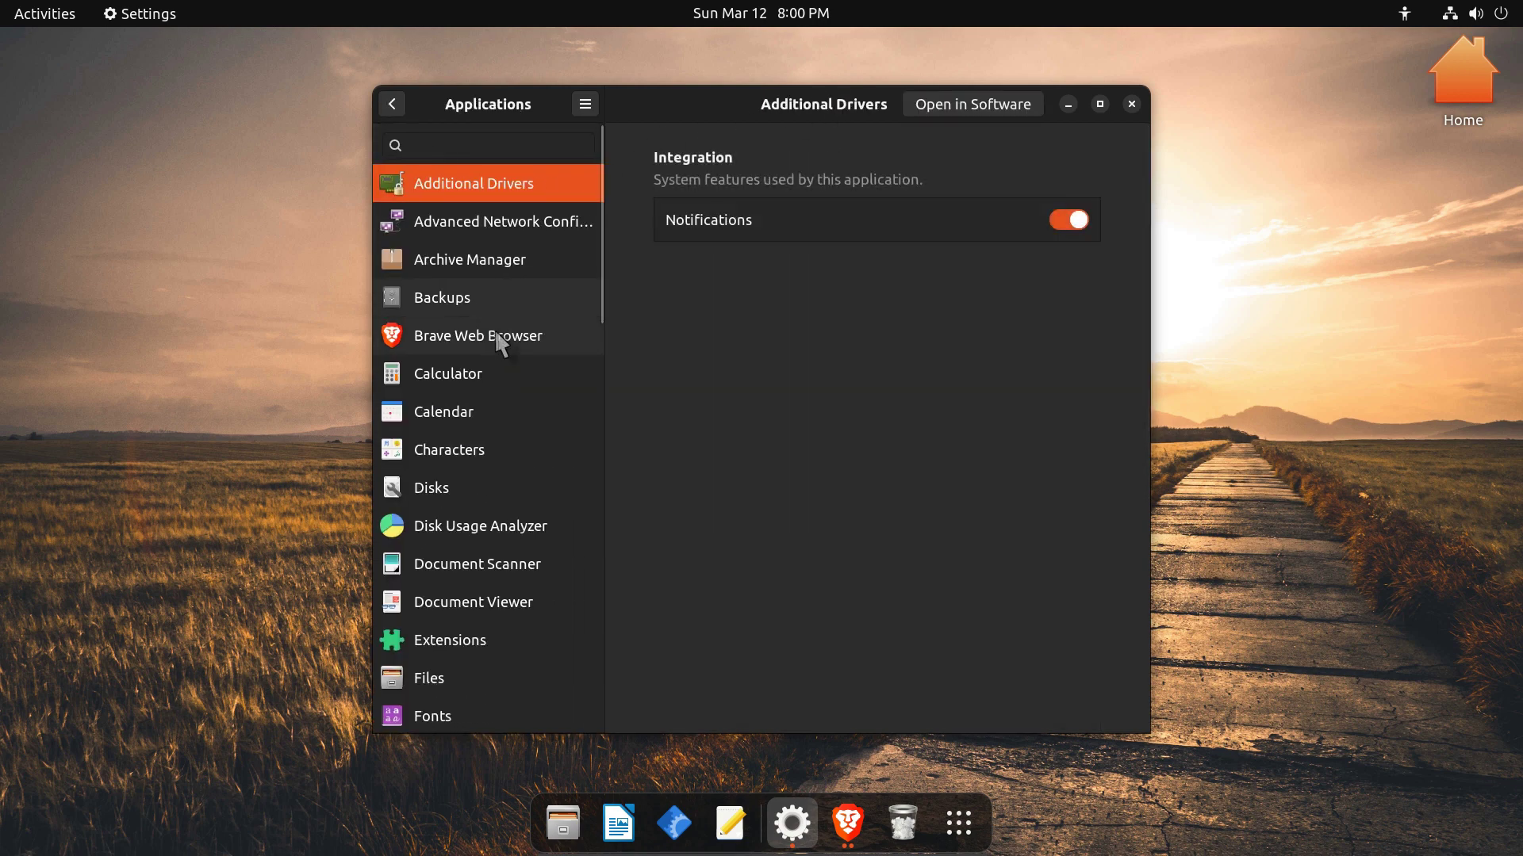
click(393, 104)
click(477, 221)
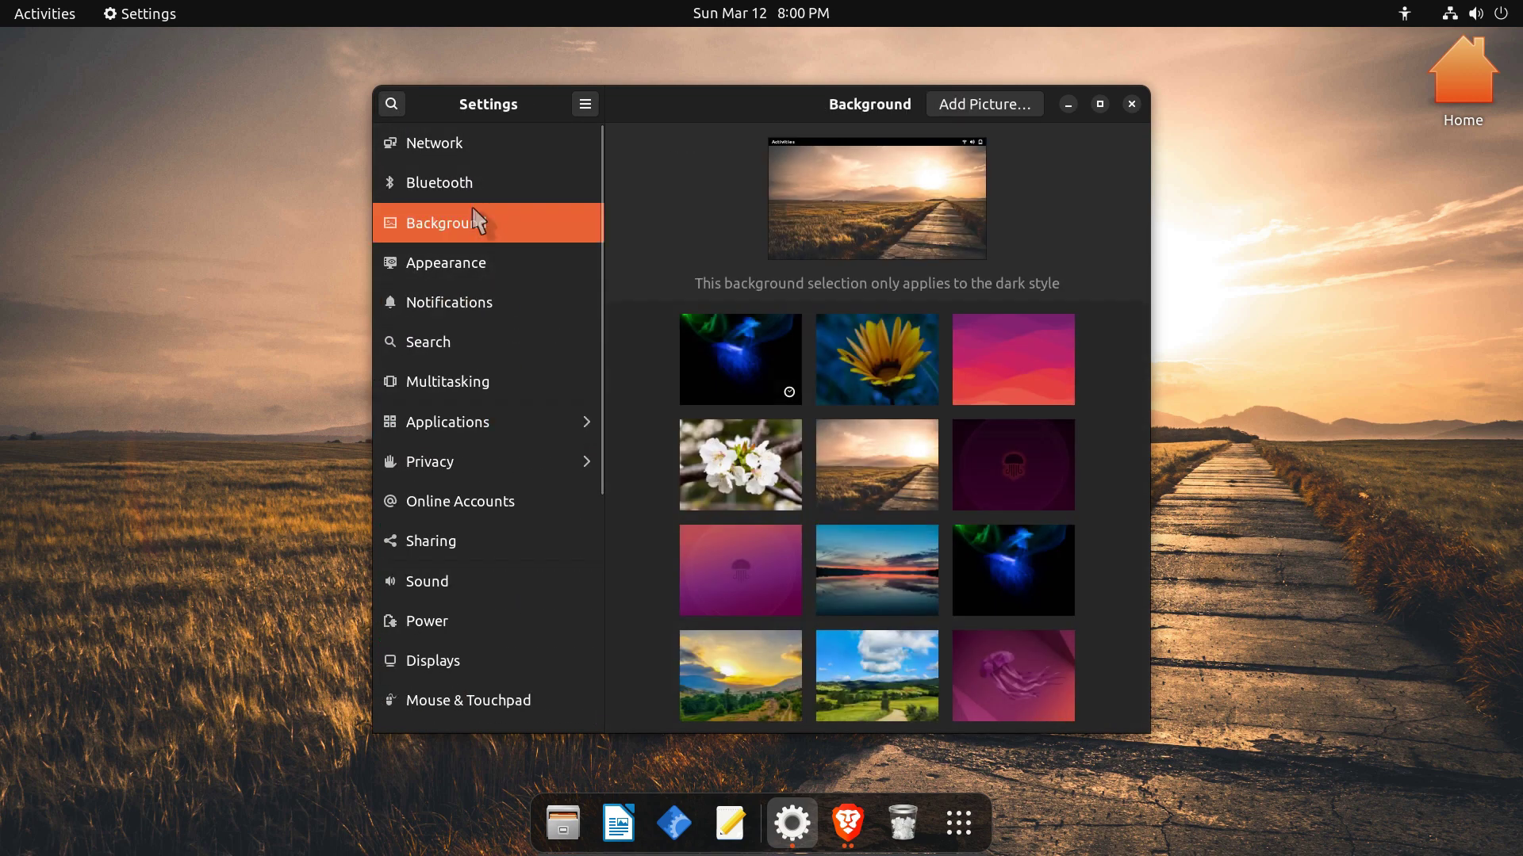
click(490, 270)
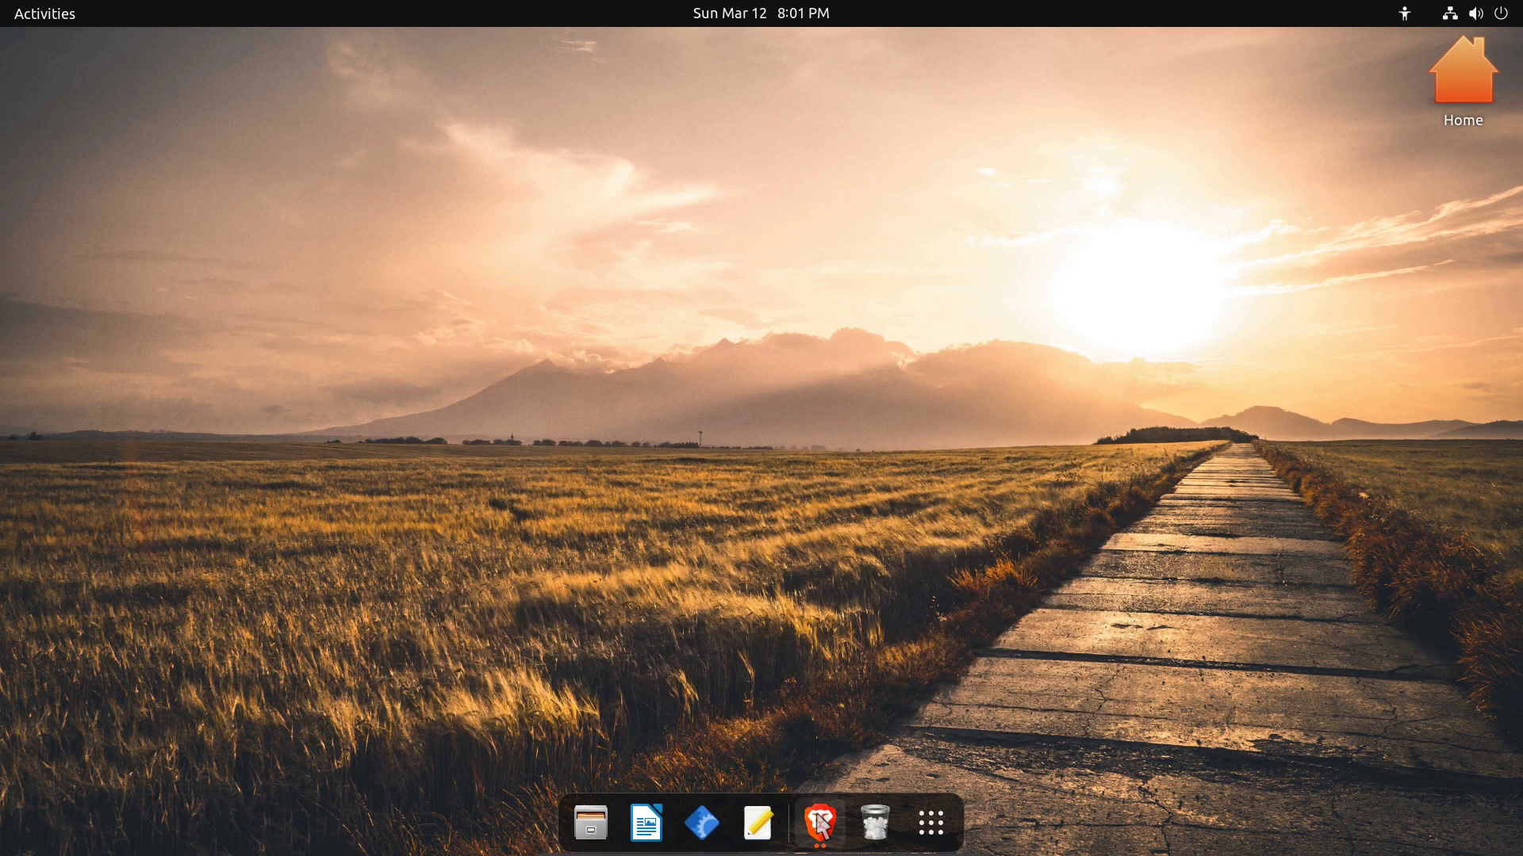
Open Brave and go to the ubuntu.com desktop download page.
click(819, 825)
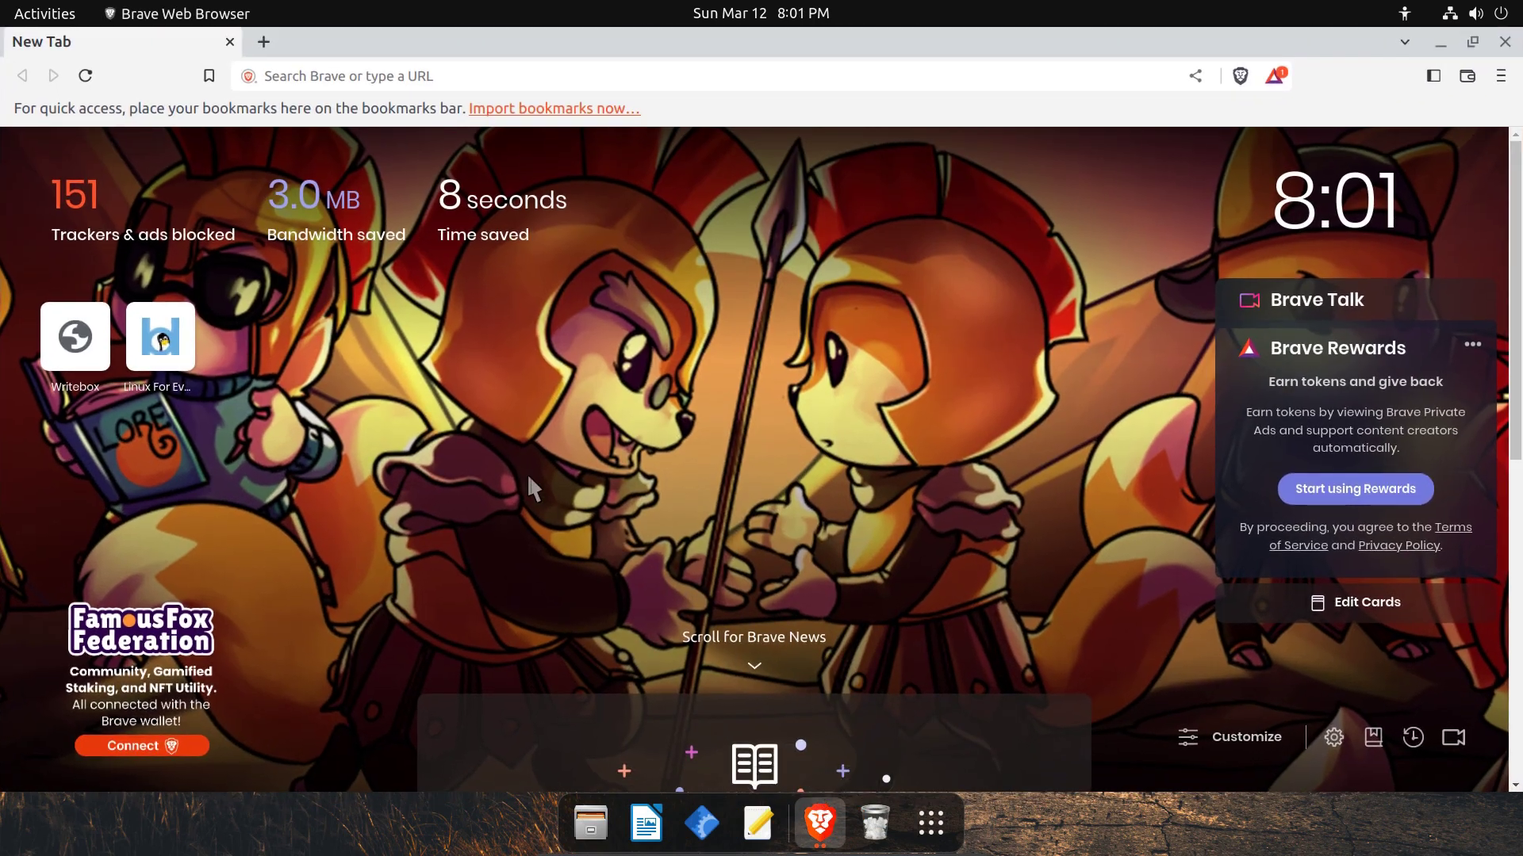
click(537, 75)
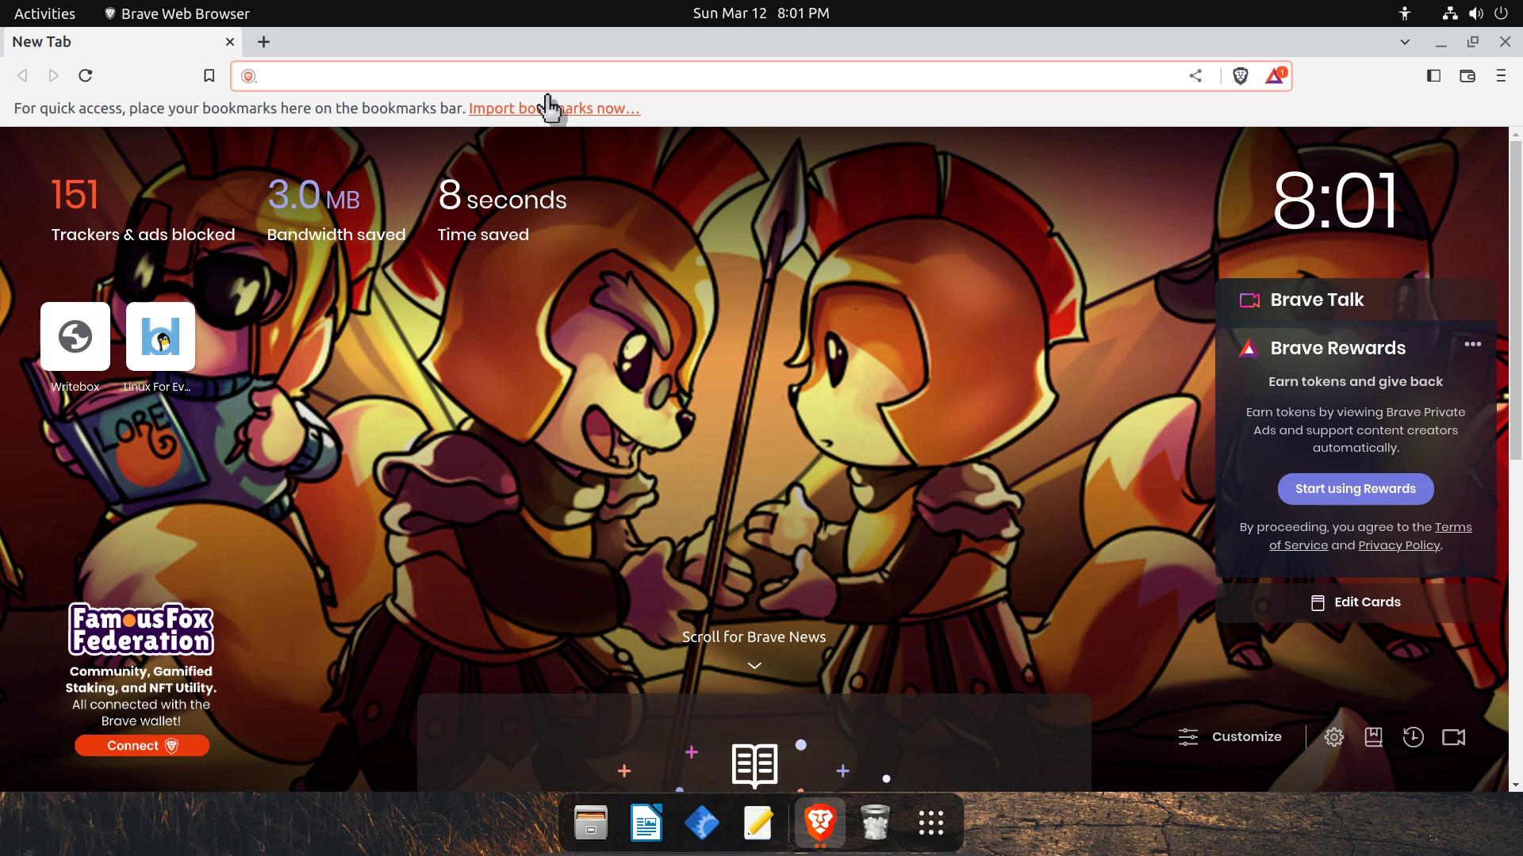
text(ubuntu)
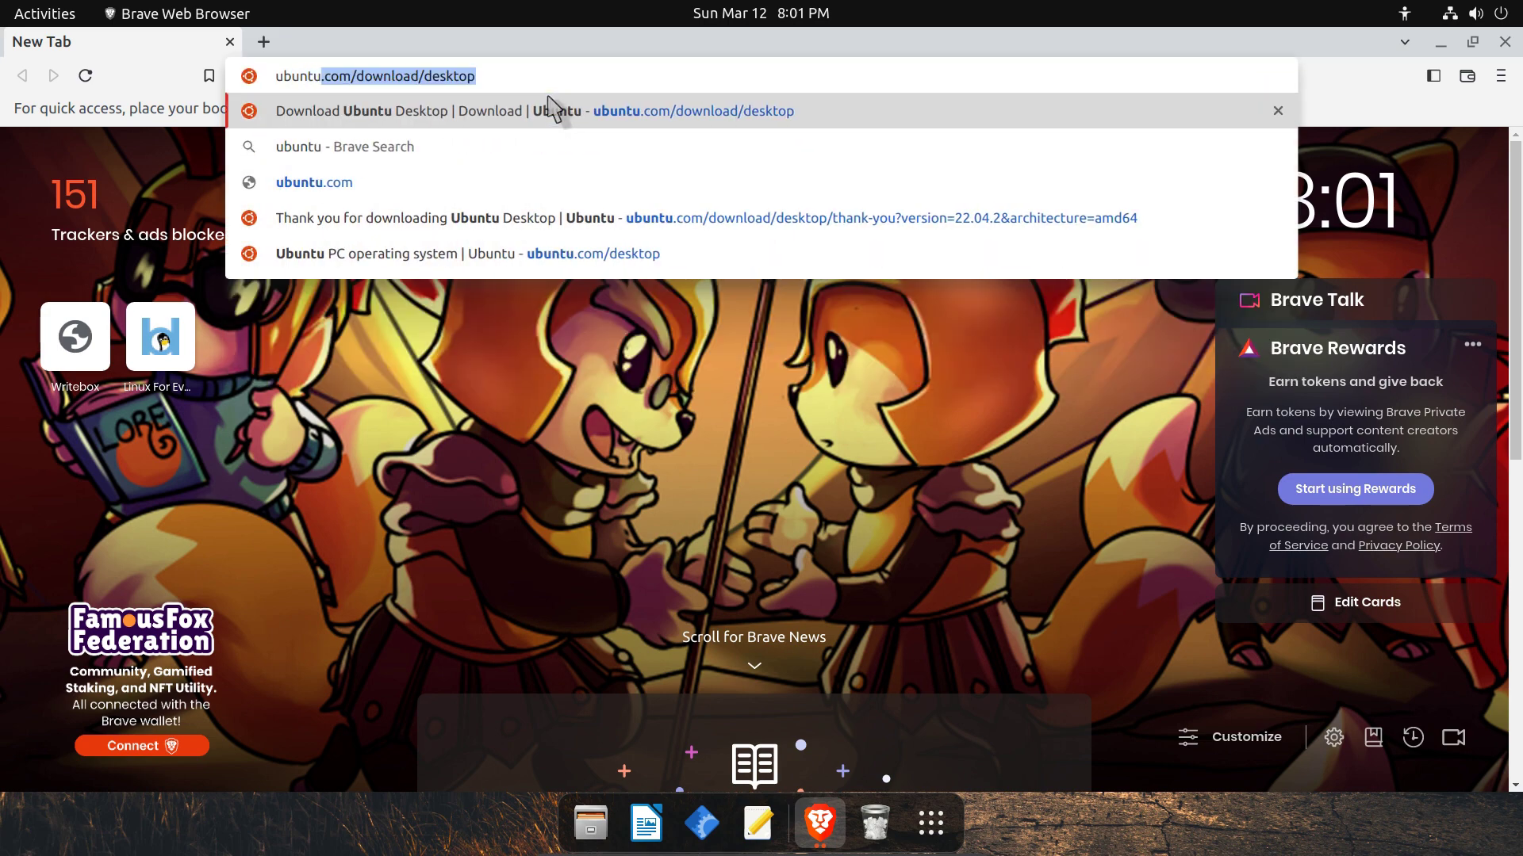
key(BackSpace)
text(.com)
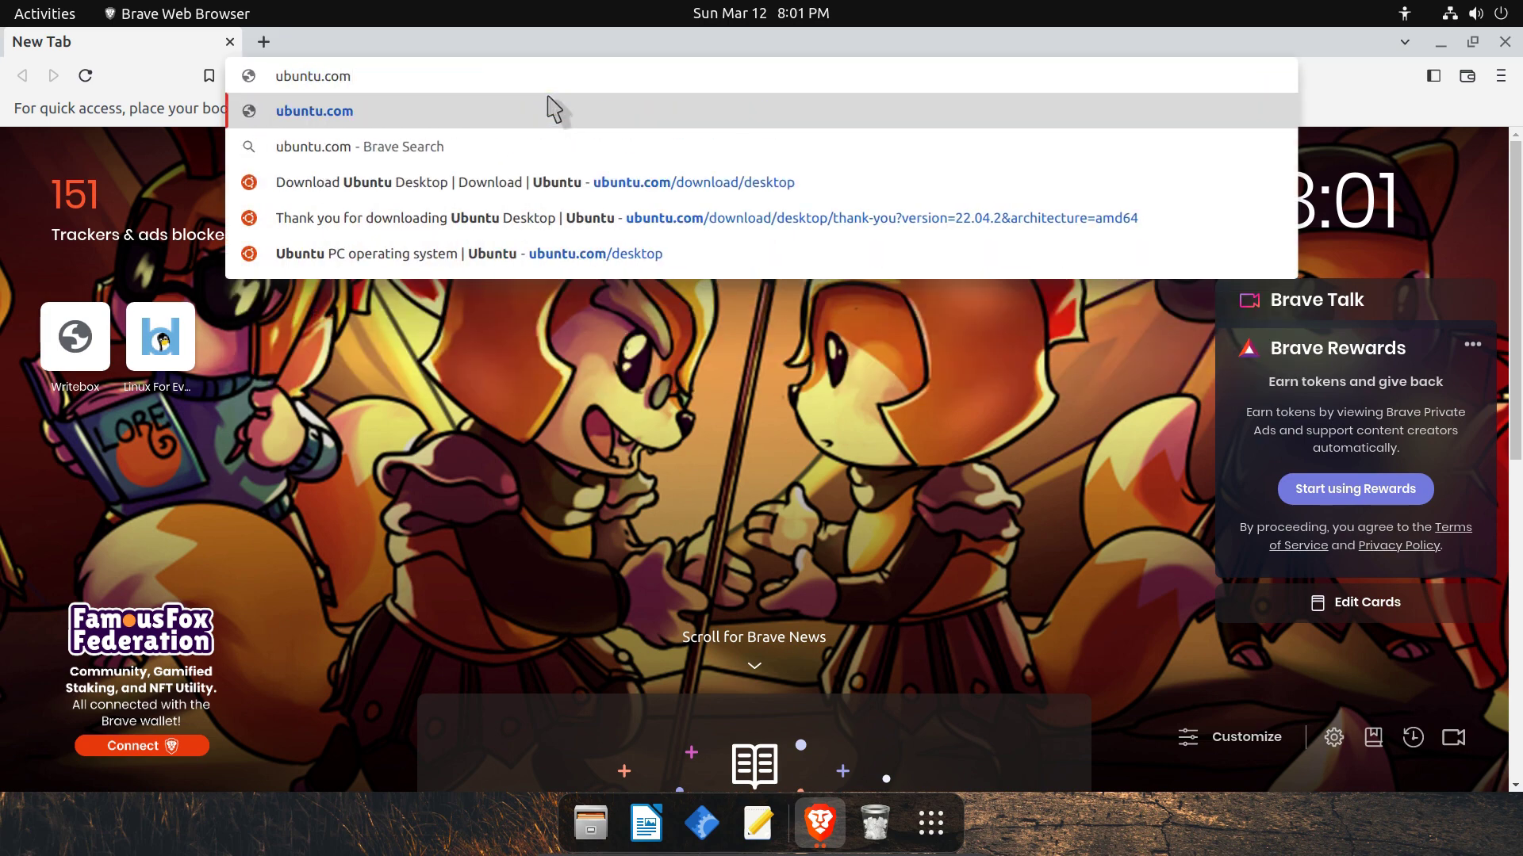
click(413, 181)
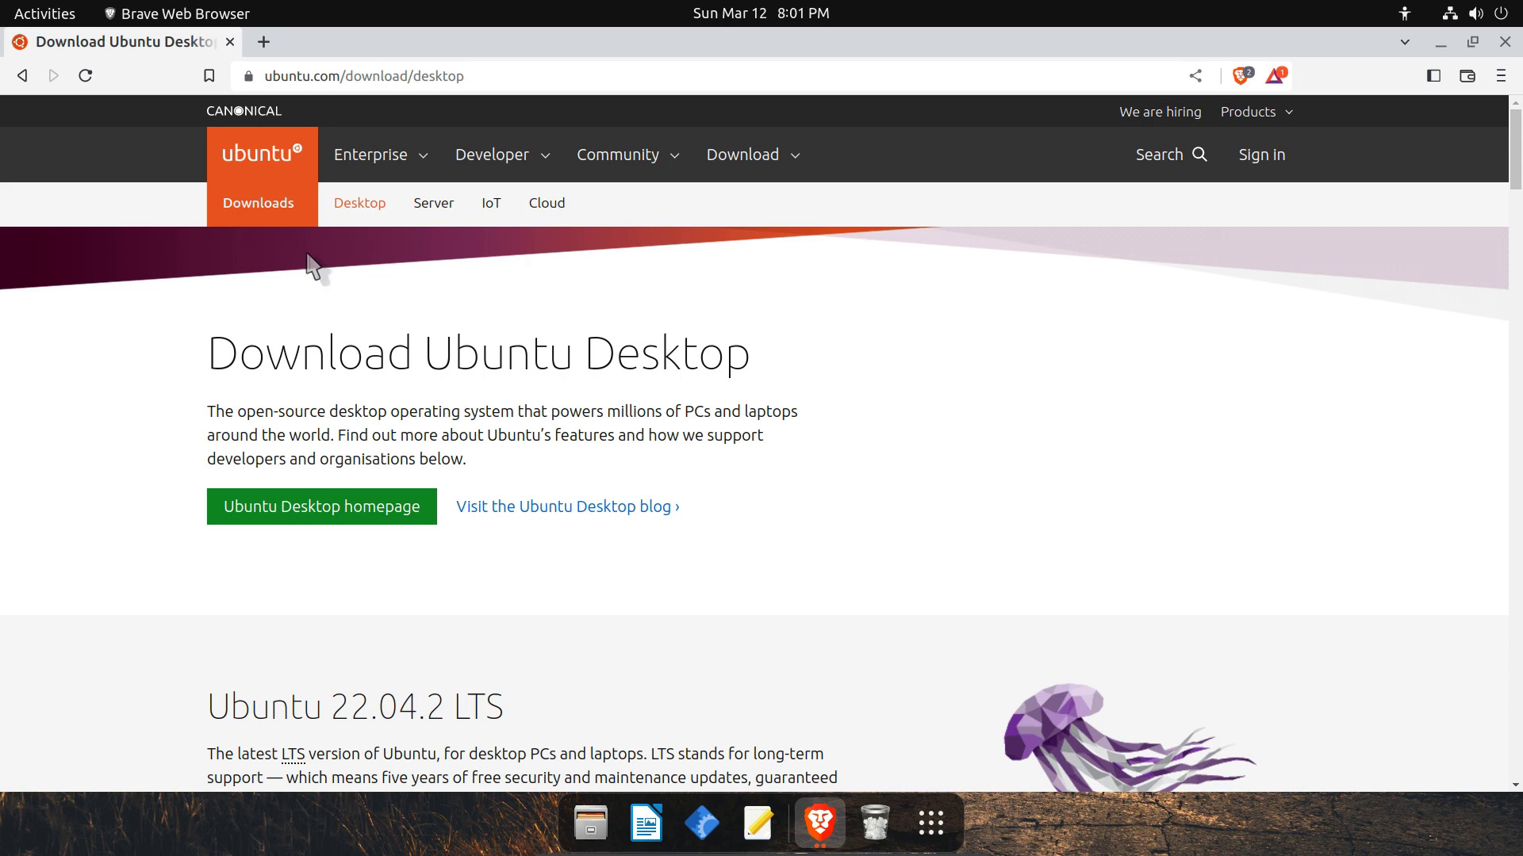
Start downloading Ubuntu 22.04.2 LTS from the desktop download page.
scroll(272, 430, down, 3)
scroll(278, 442, down, 3)
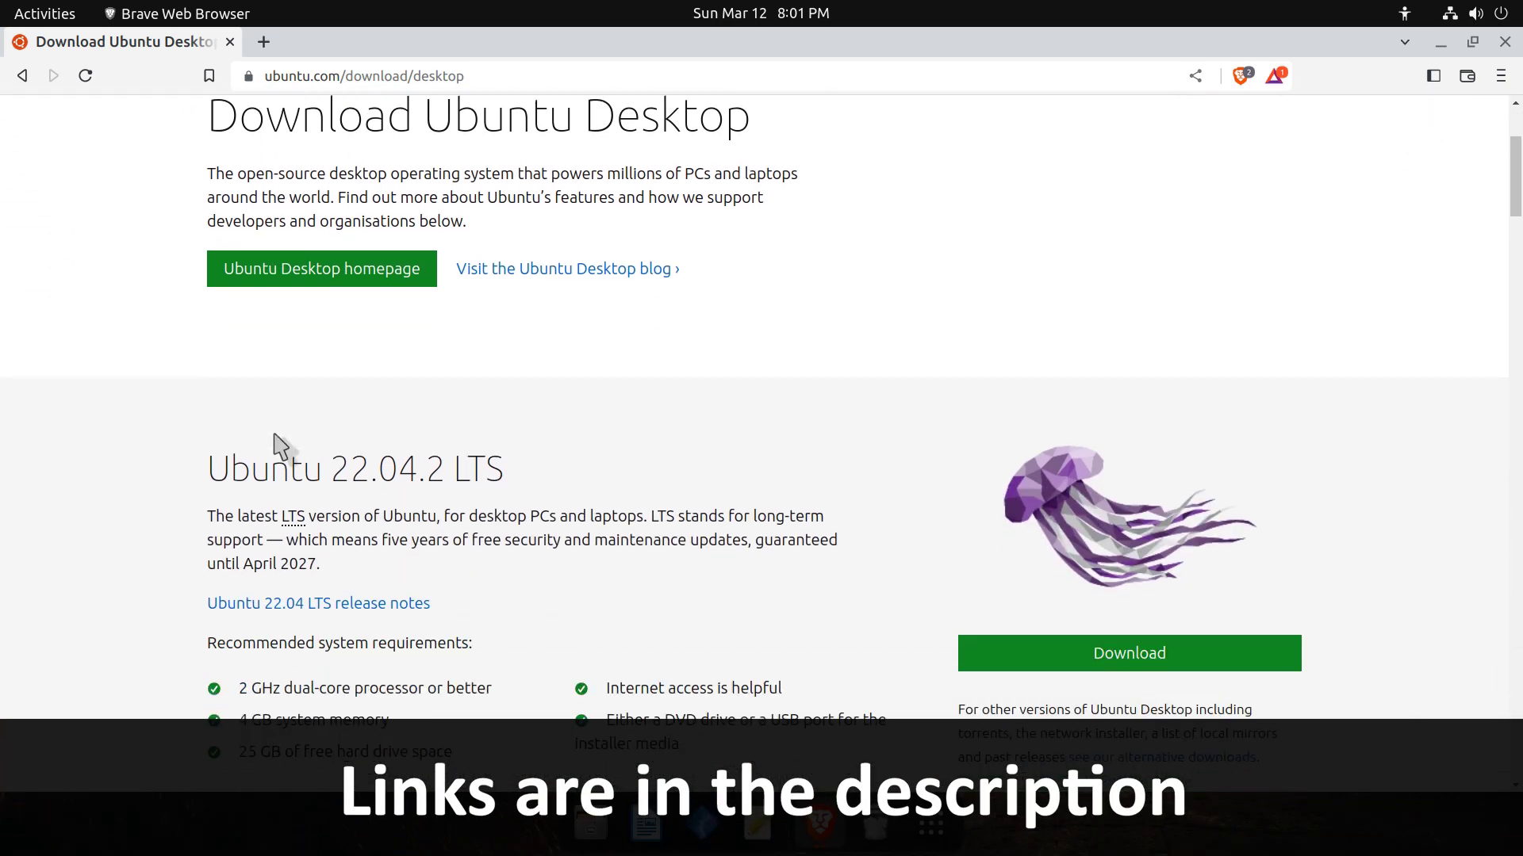
drag(209, 353, 507, 353)
click(487, 361)
click(1114, 544)
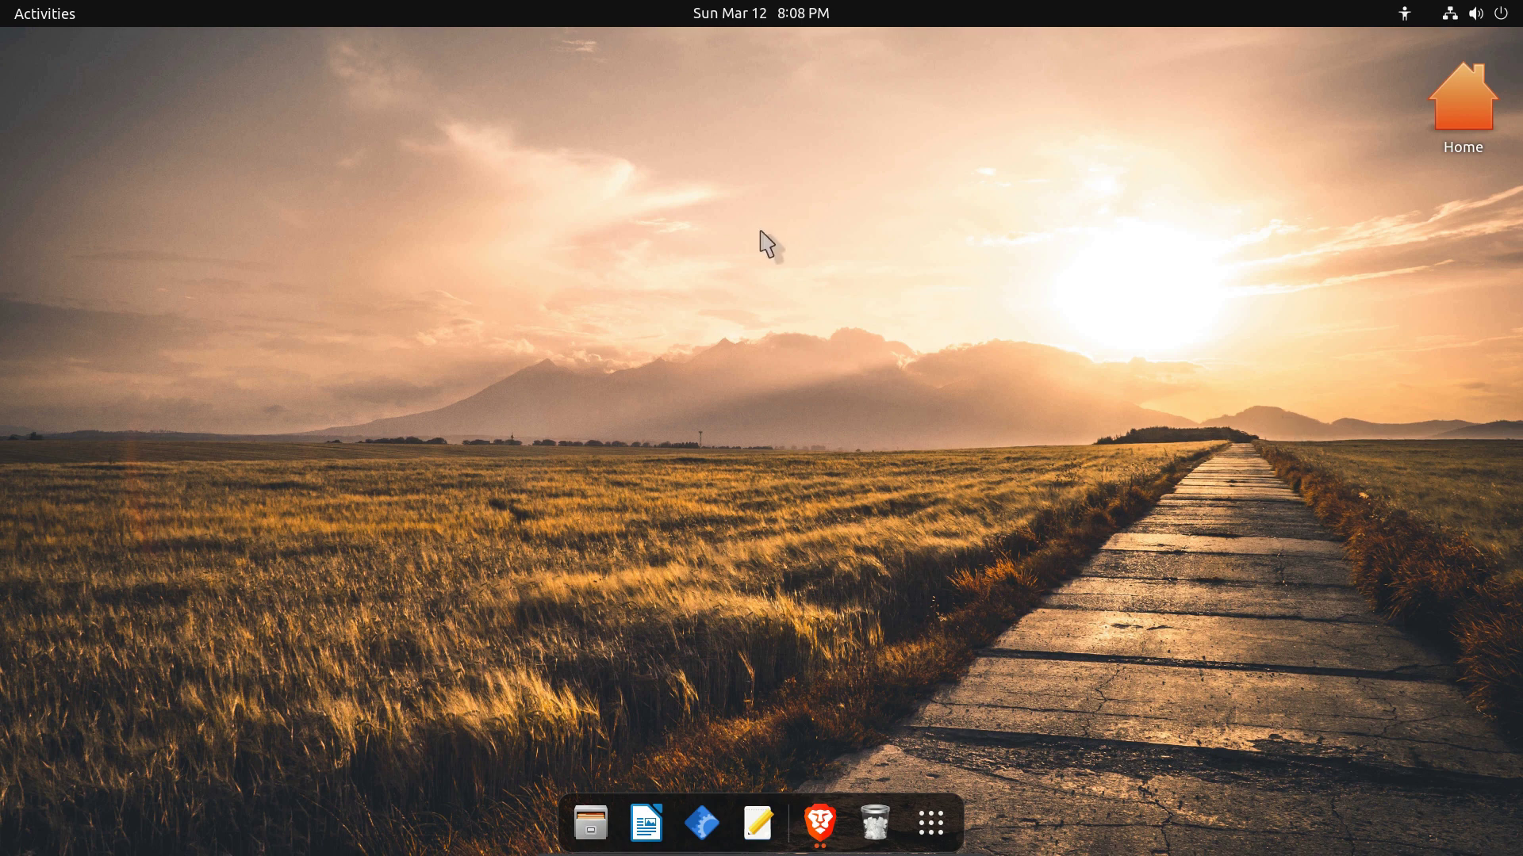
Bring the browser back and look over the balenaEtcher tutorial tab.
click(35, 18)
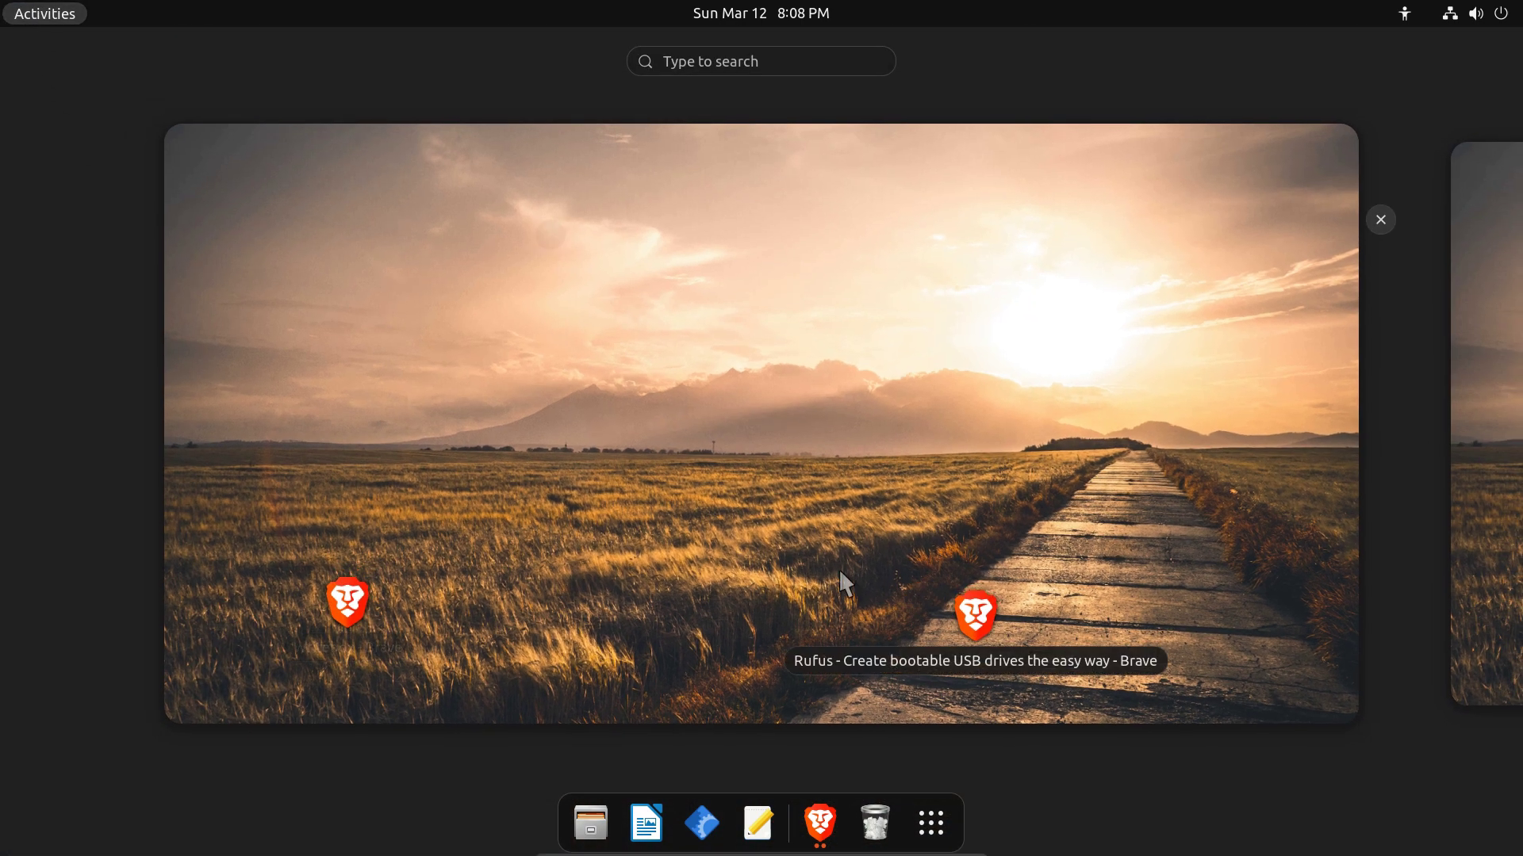
click(957, 635)
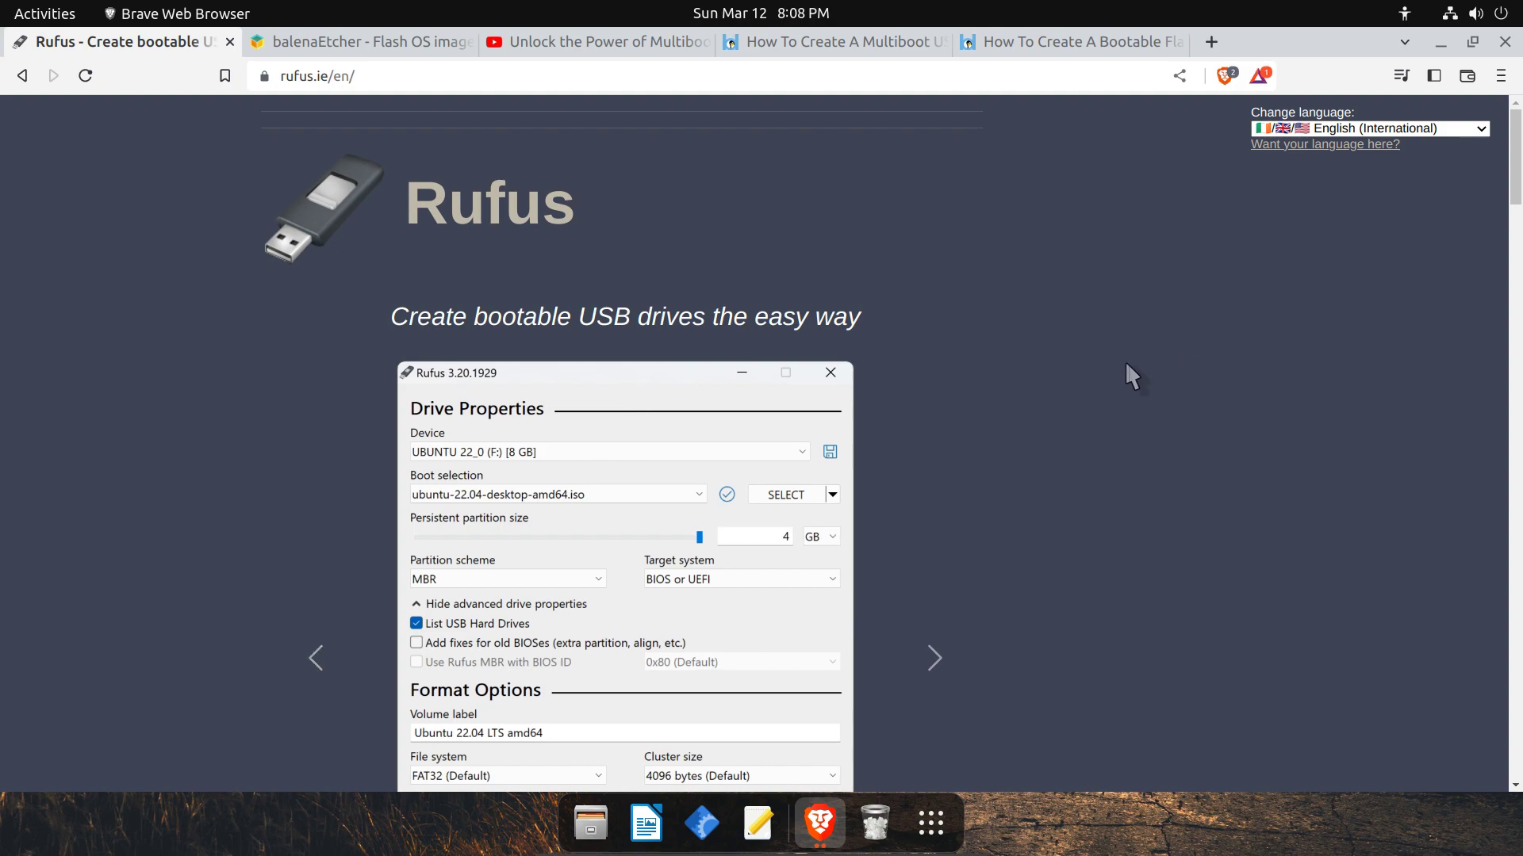
key(ctrl+Tab)
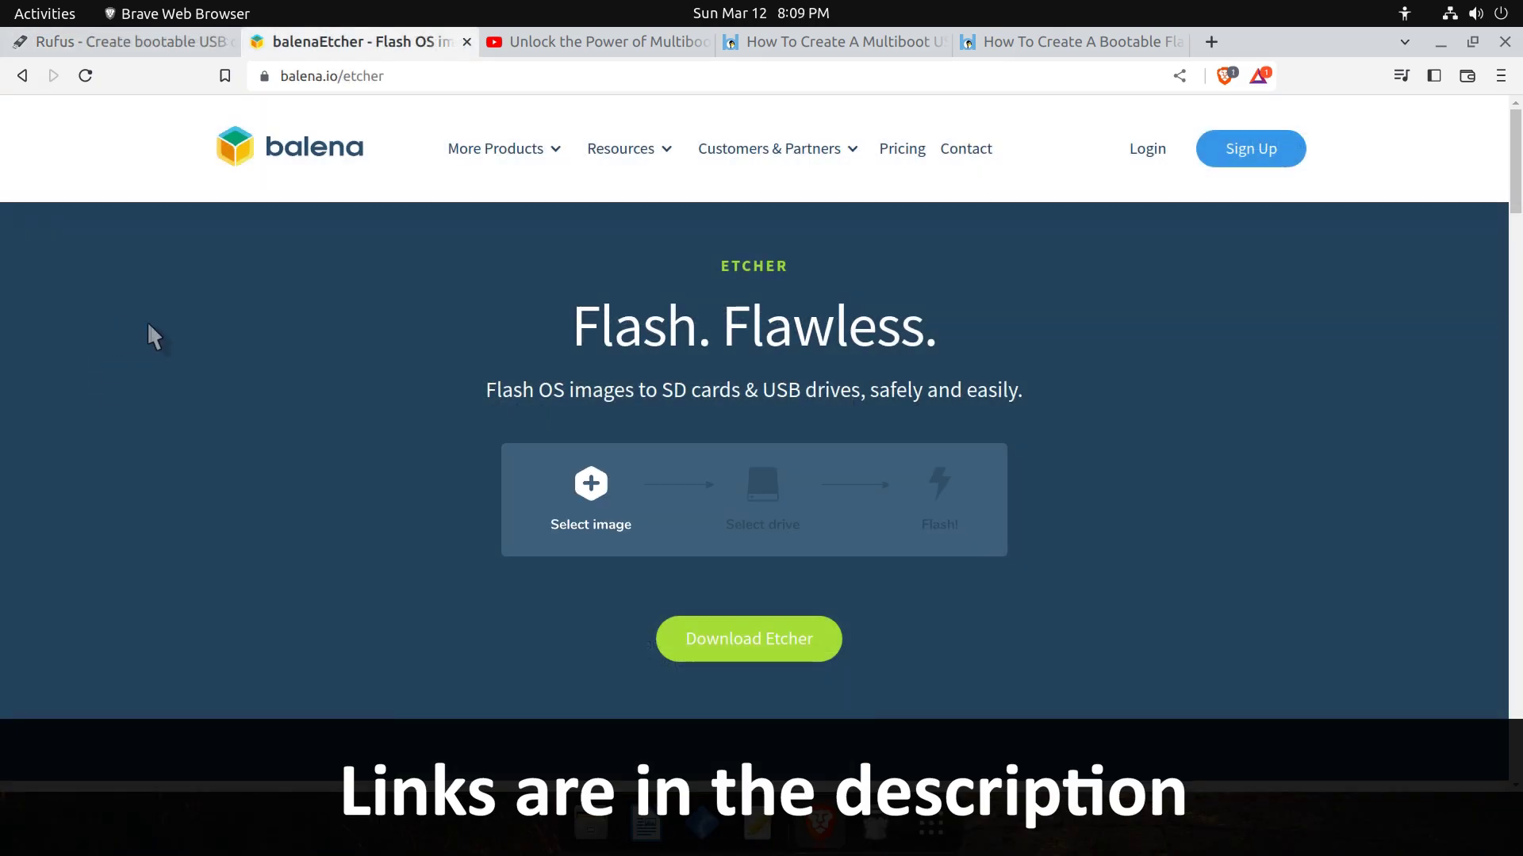
scroll(150, 337, down, 10)
scroll(154, 340, up, 9)
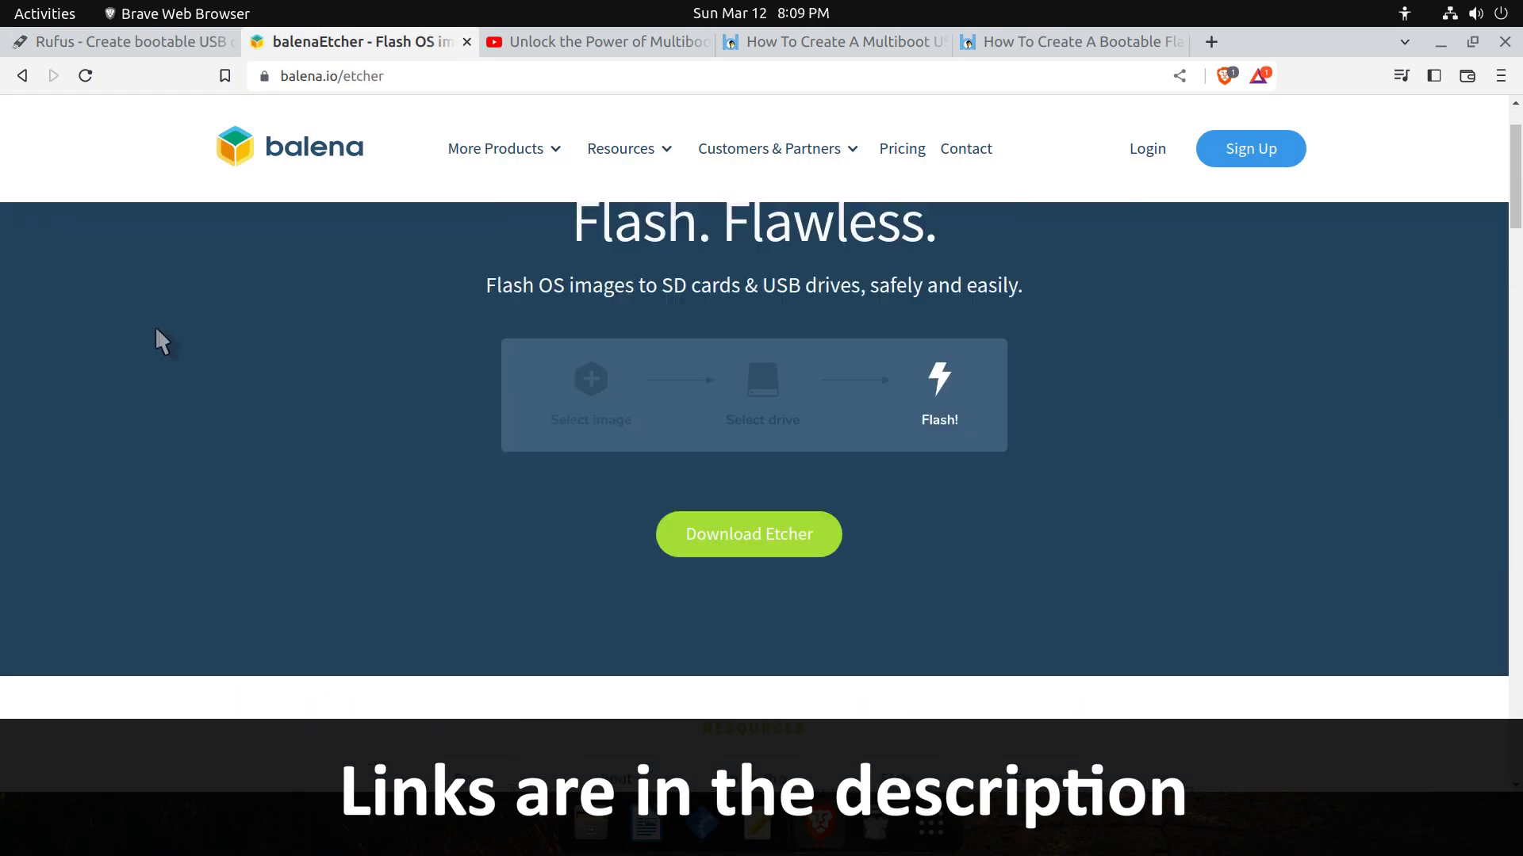
Browse the Ventoy video and multiboot tabs, ending on the bootable flash drive article.
key(ctrl+Tab)
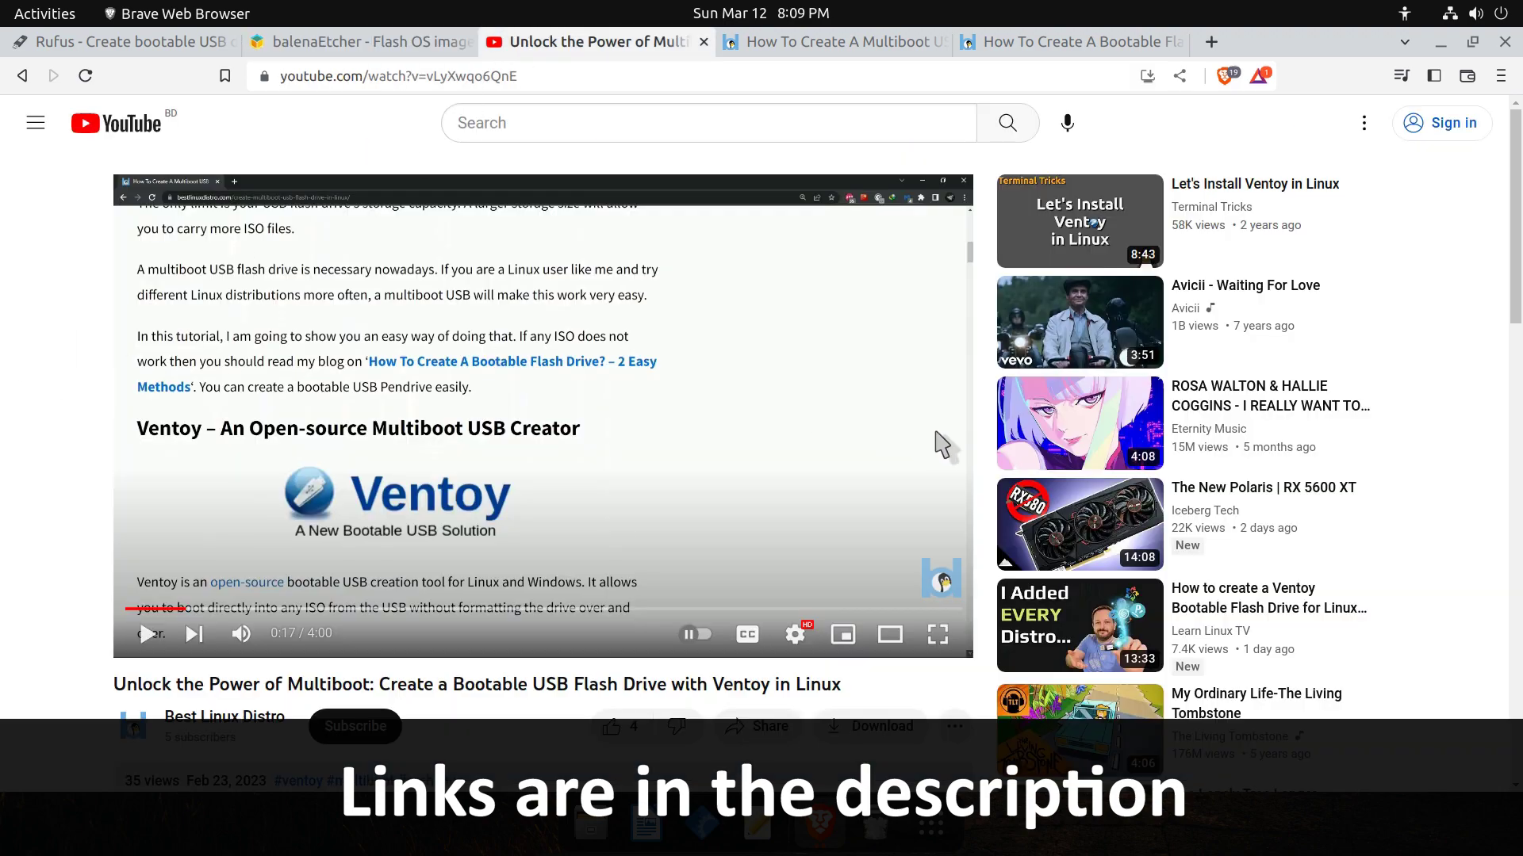
scroll(841, 432, down, 5)
scroll(833, 435, down, 6)
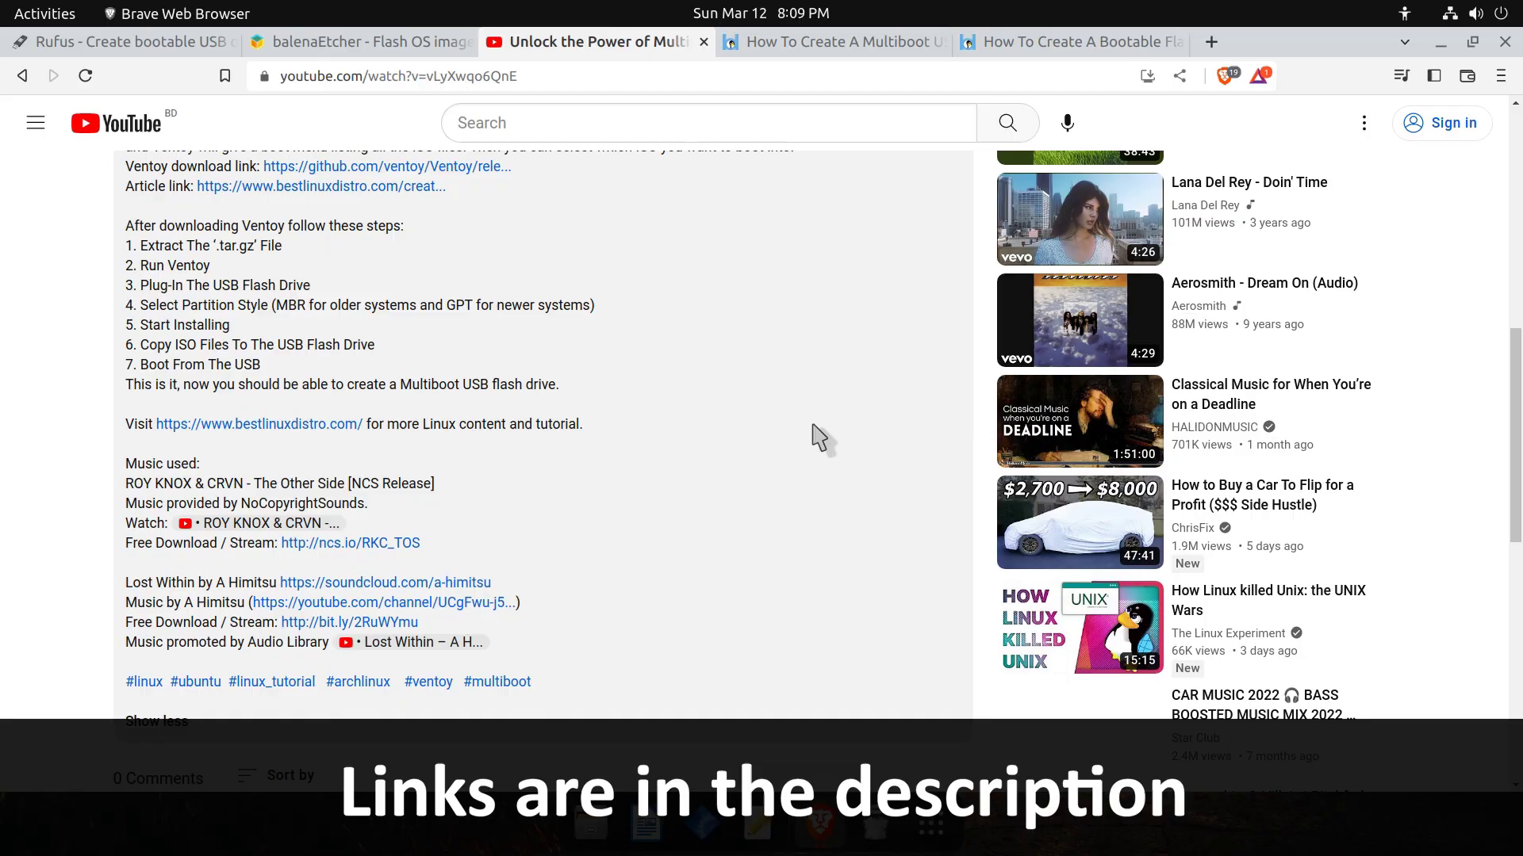
key(ctrl+Tab)
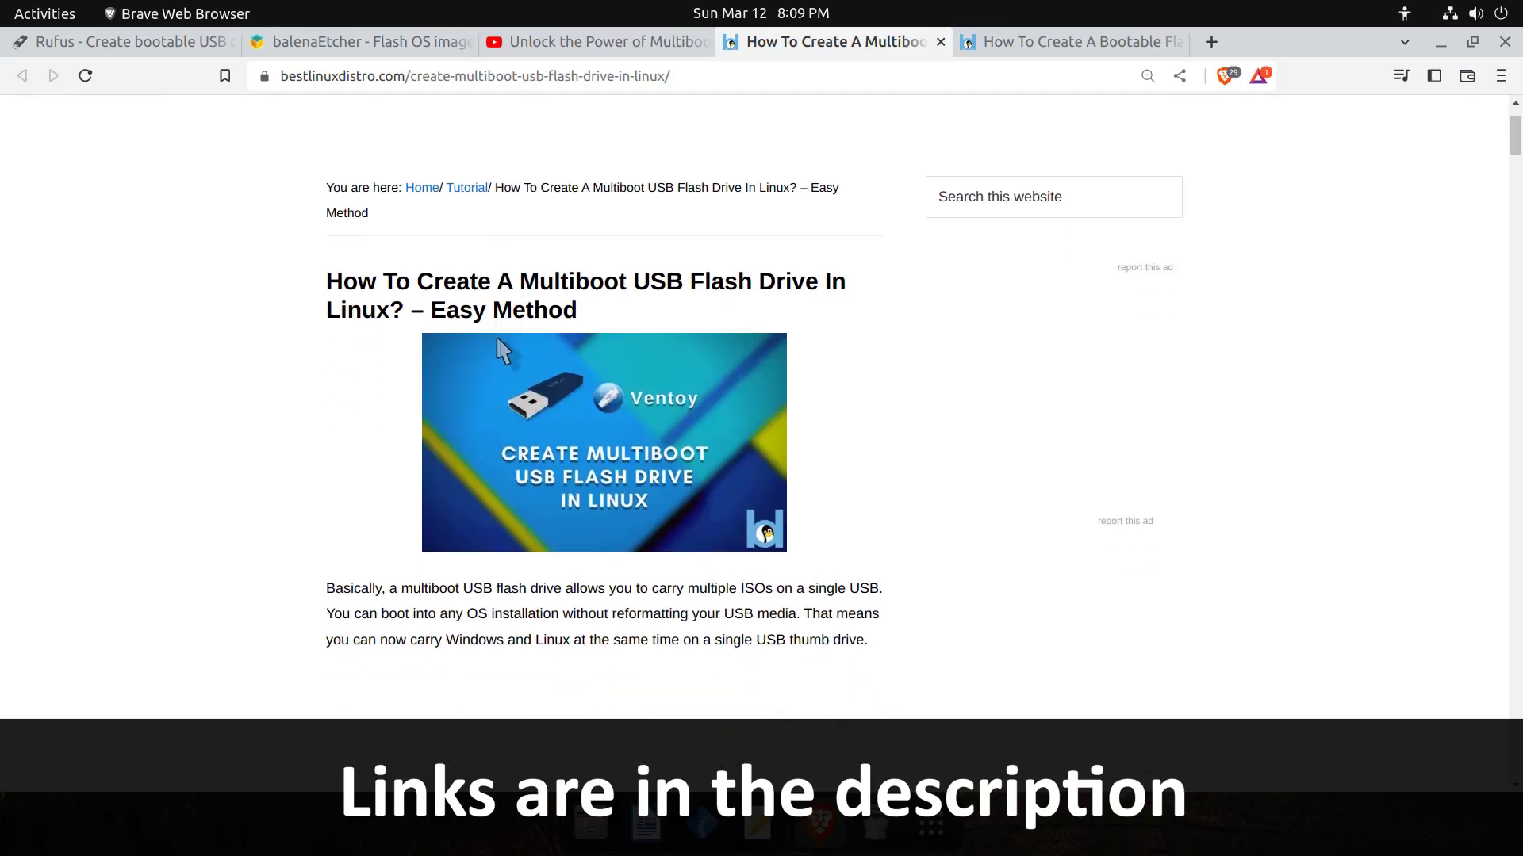
click(1017, 53)
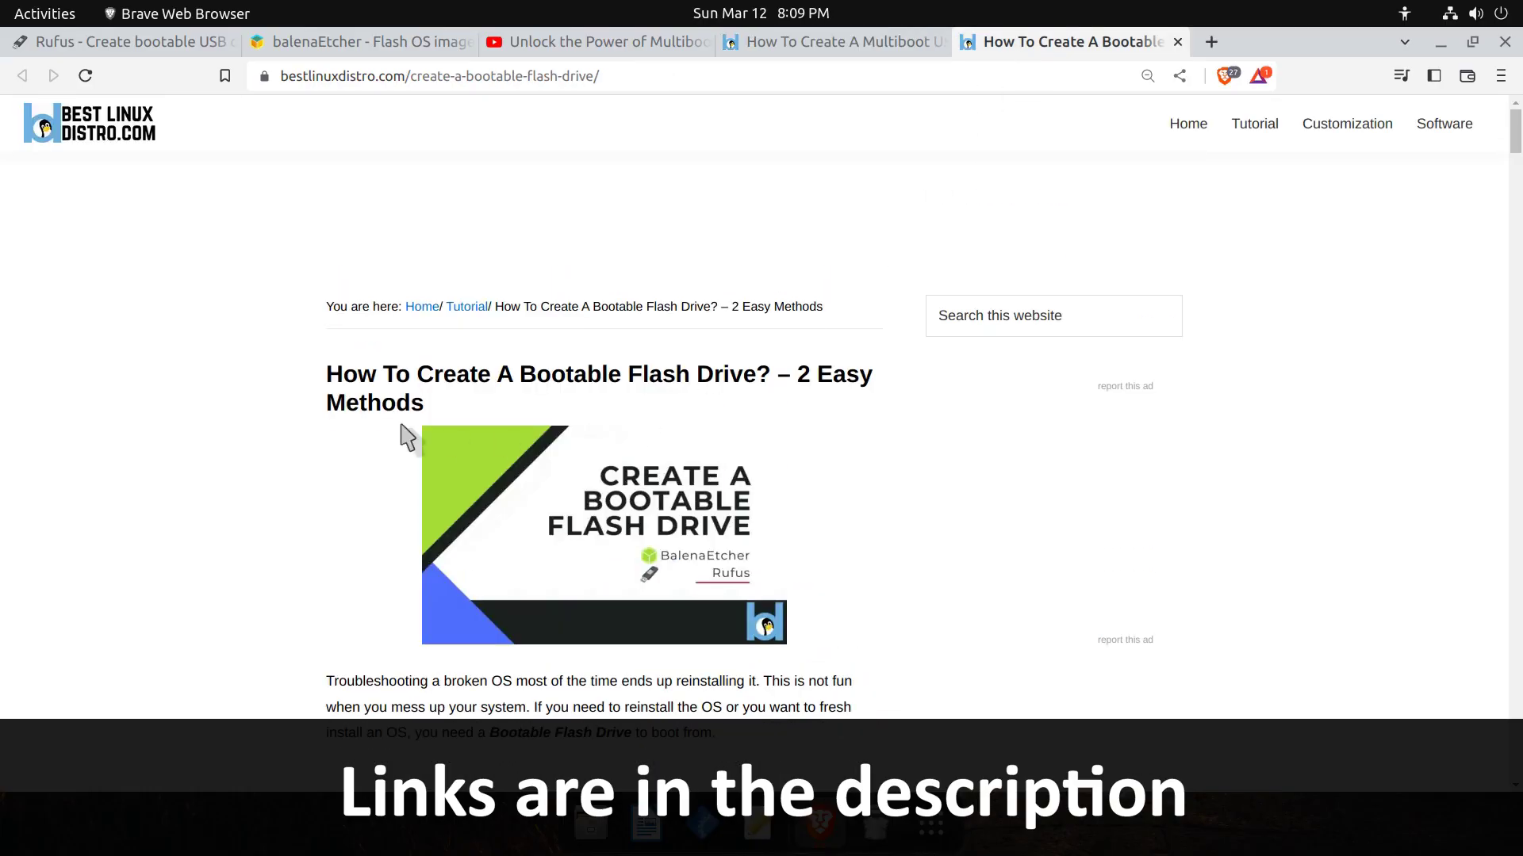
scroll(652, 492, down, 3)
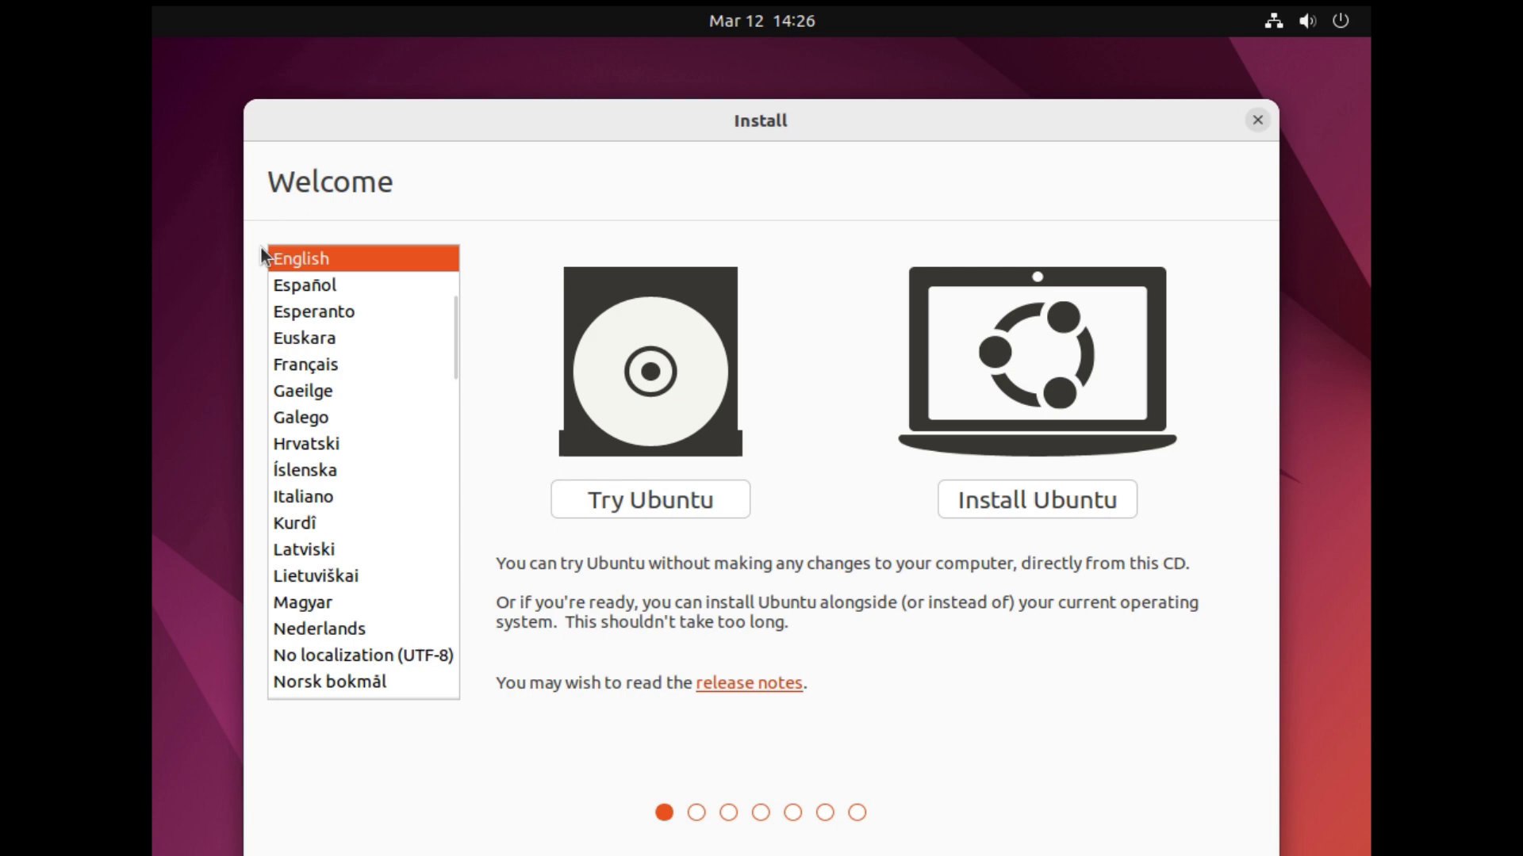
Choose Install Ubuntu and accept the English (US) keyboard layout.
click(1034, 511)
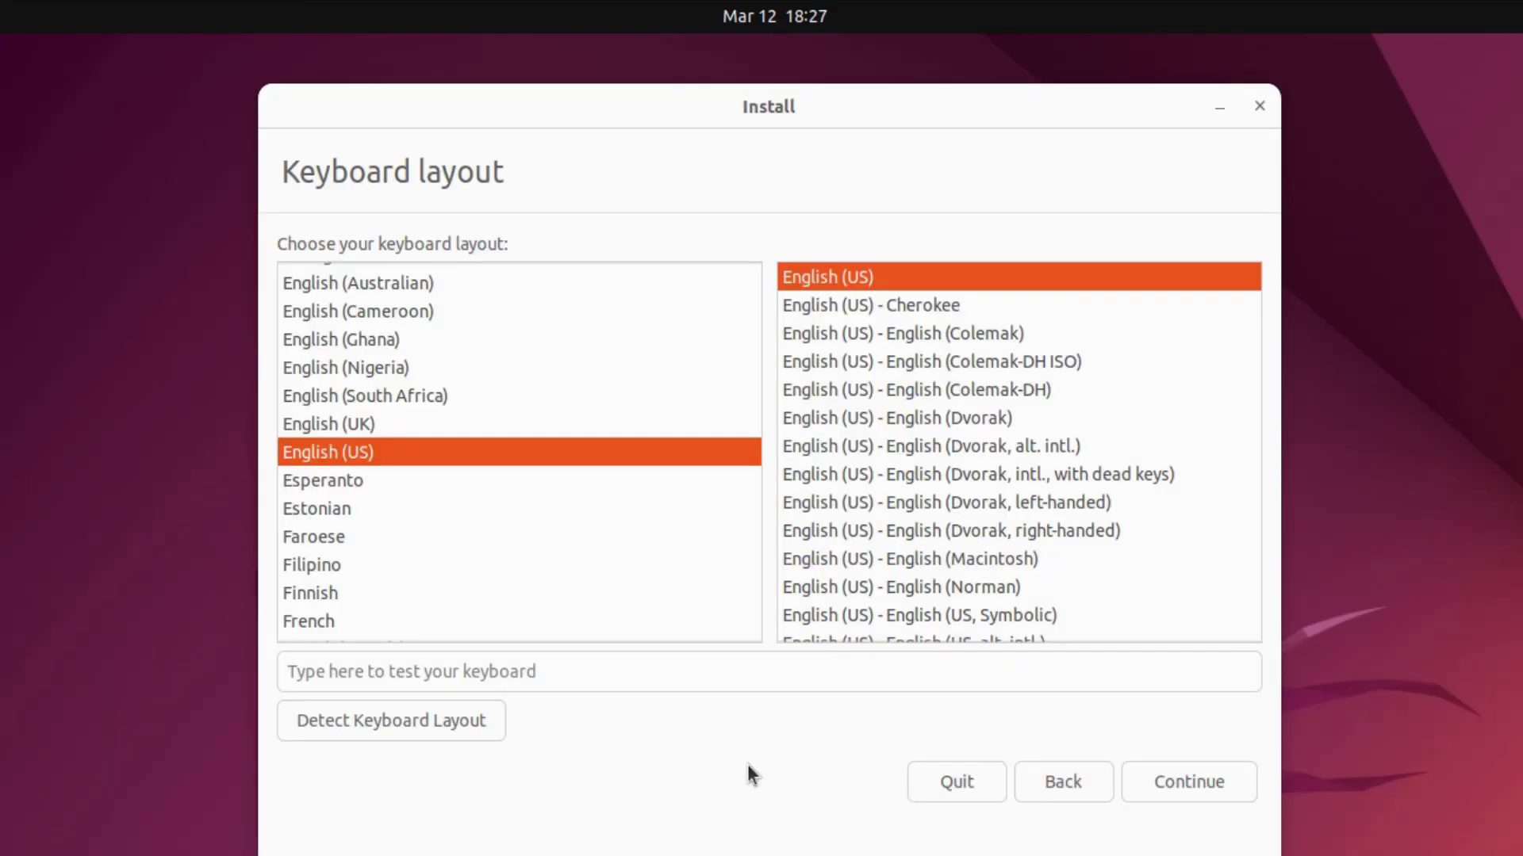
click(1190, 780)
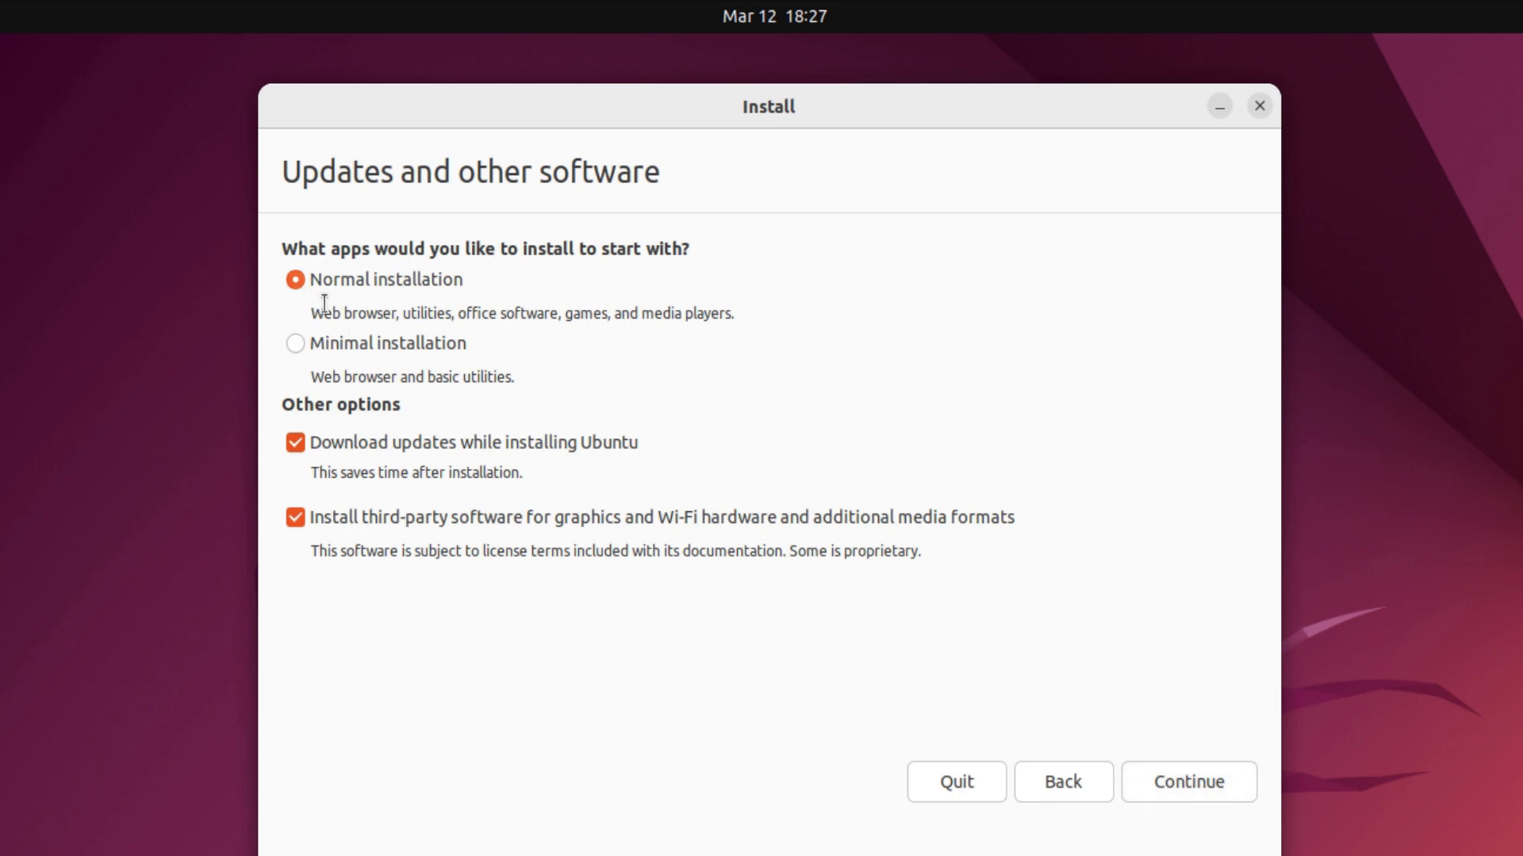
Try Minimal, then keep Normal installation with updates and third-party software, and continue.
drag(741, 312, 325, 328)
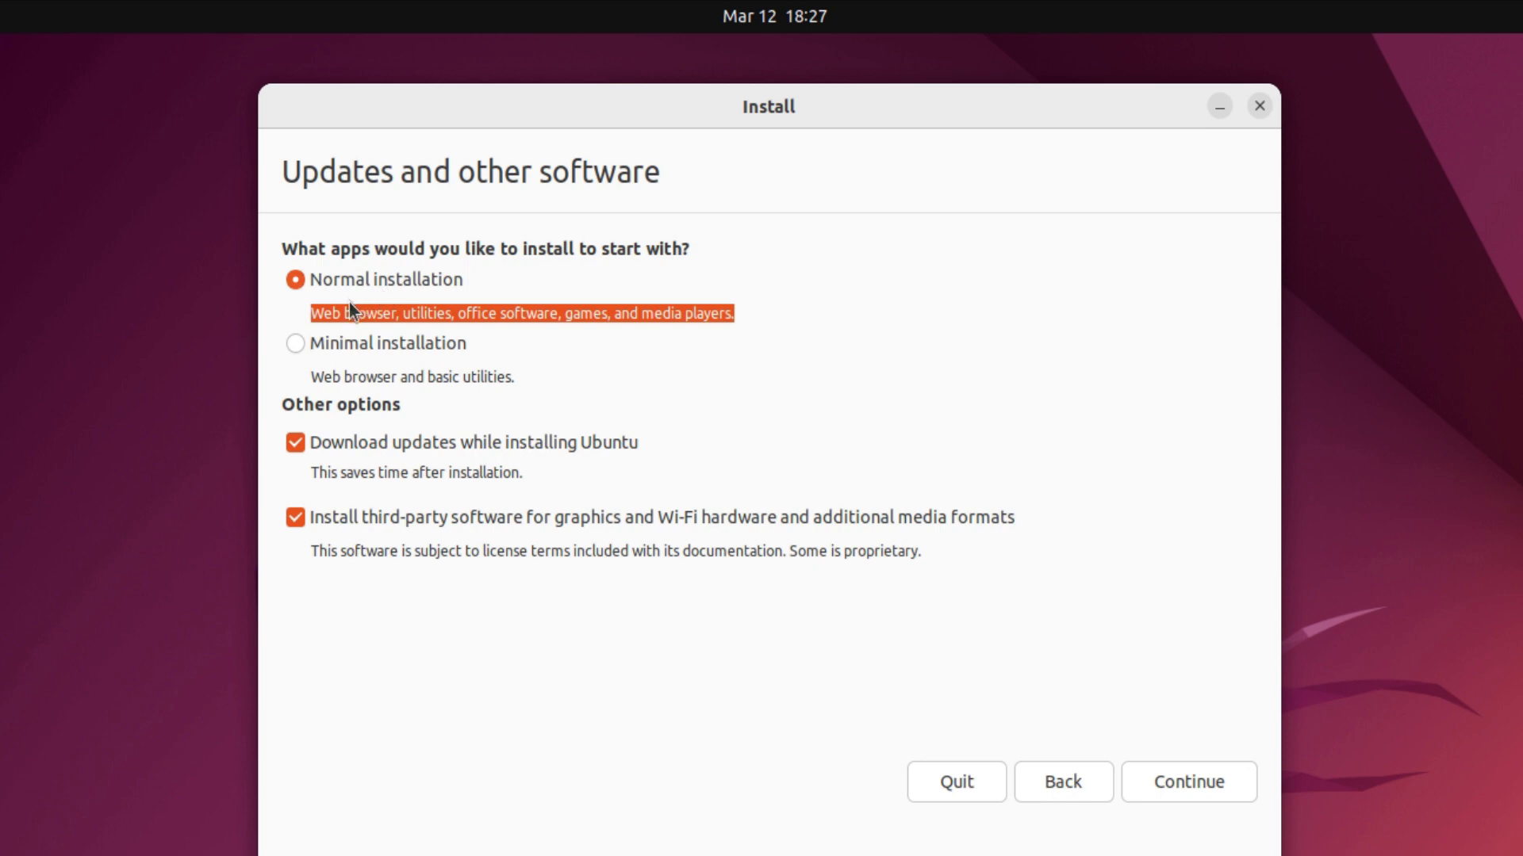
click(550, 306)
click(303, 349)
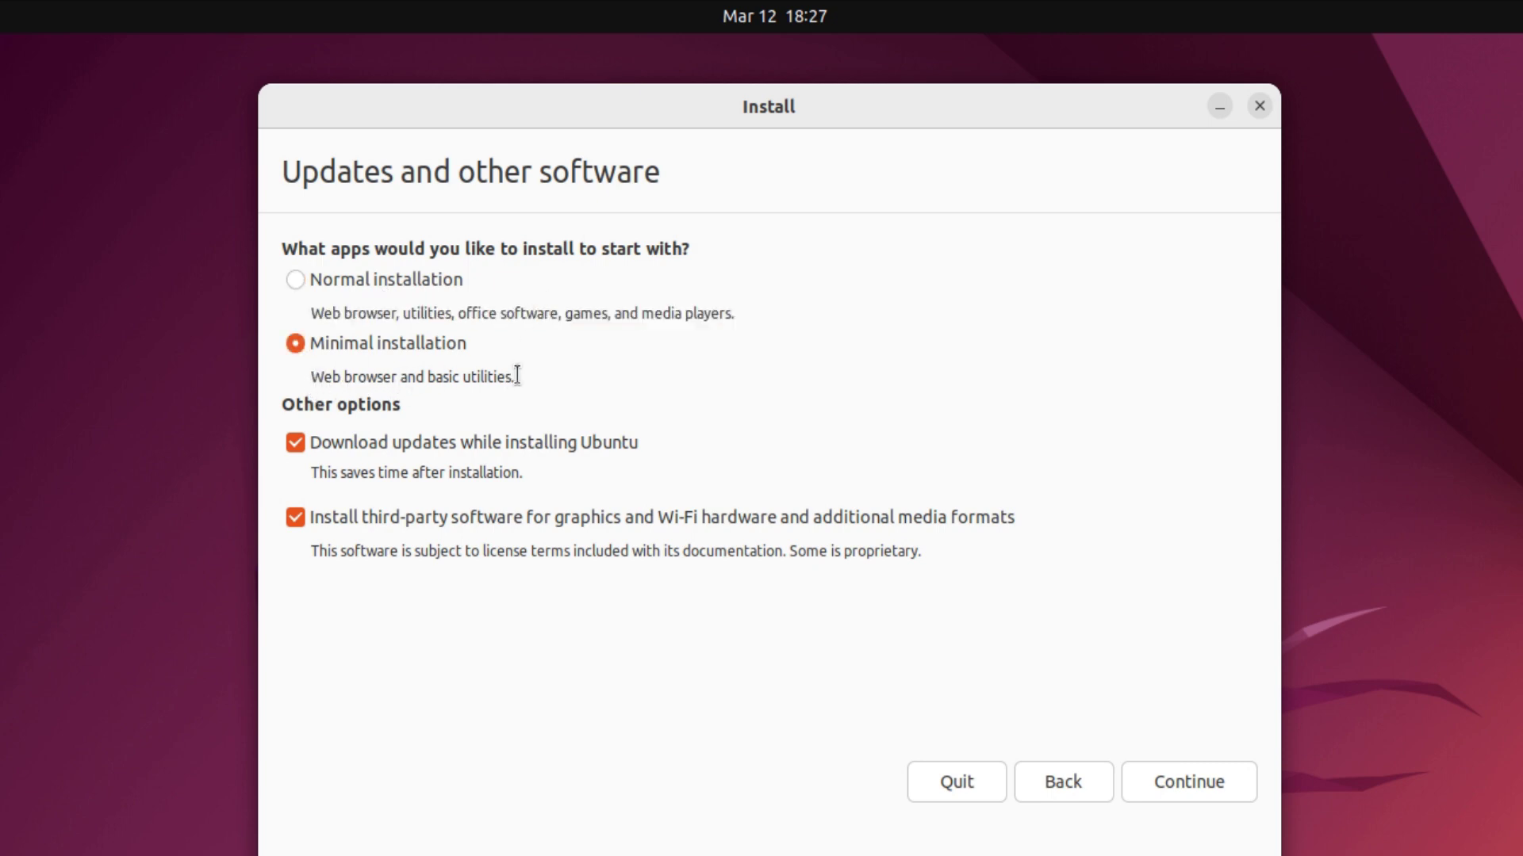
drag(515, 379, 299, 372)
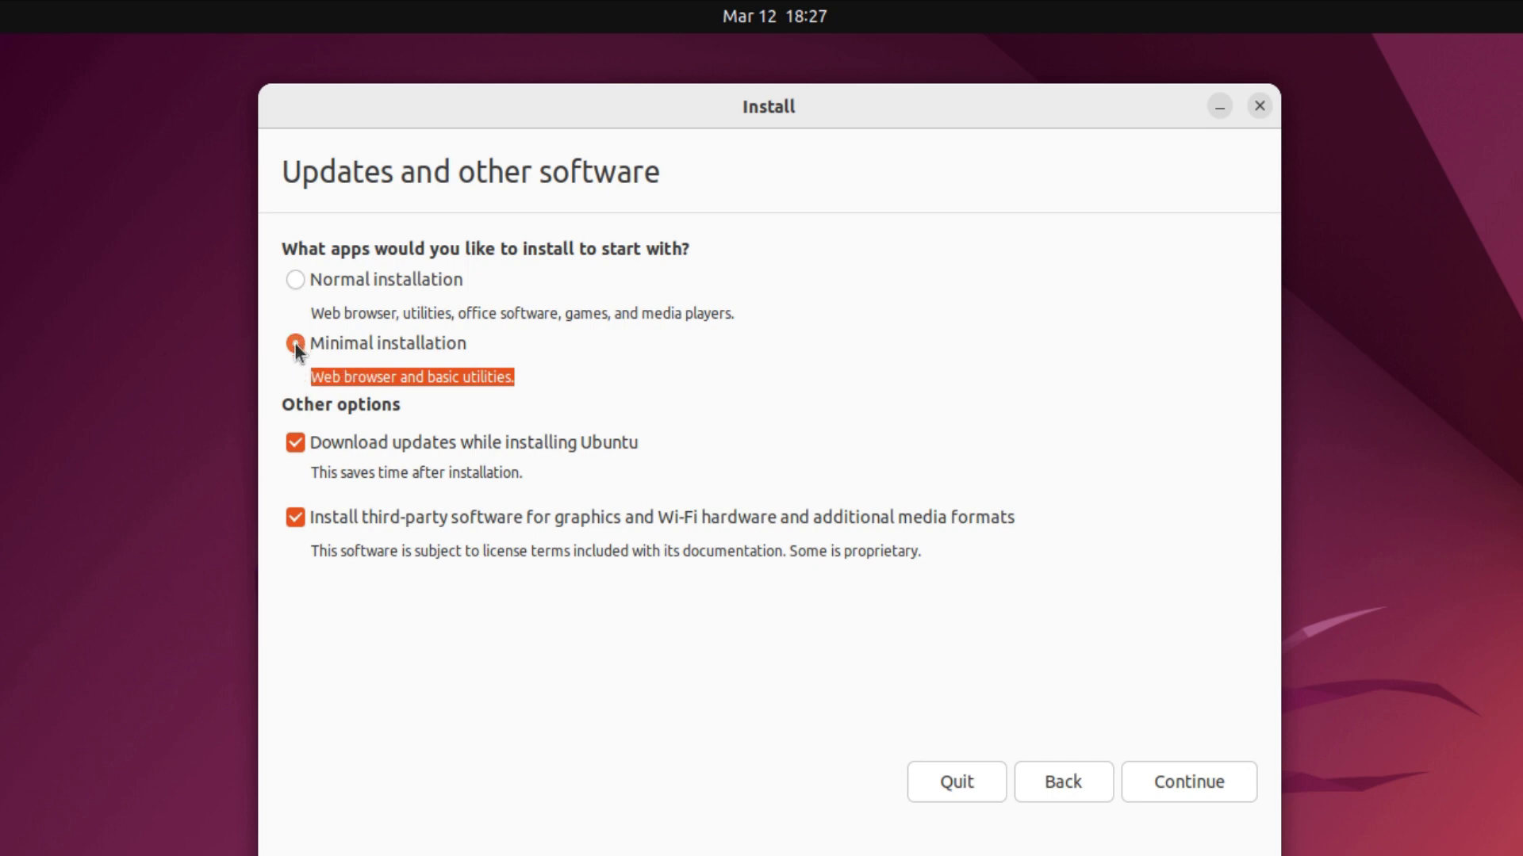
click(302, 284)
click(516, 373)
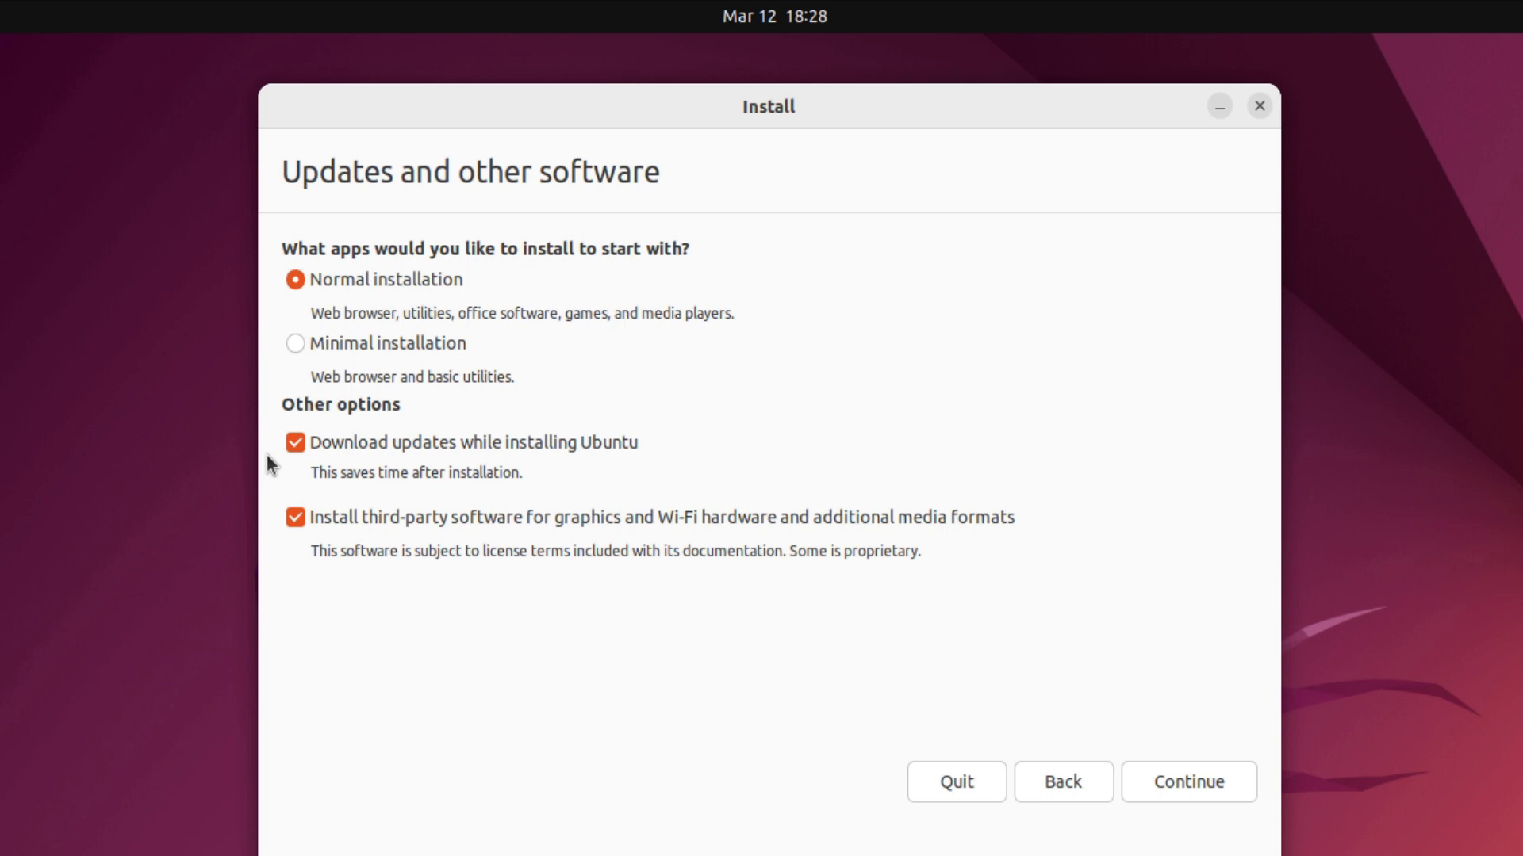
click(1210, 782)
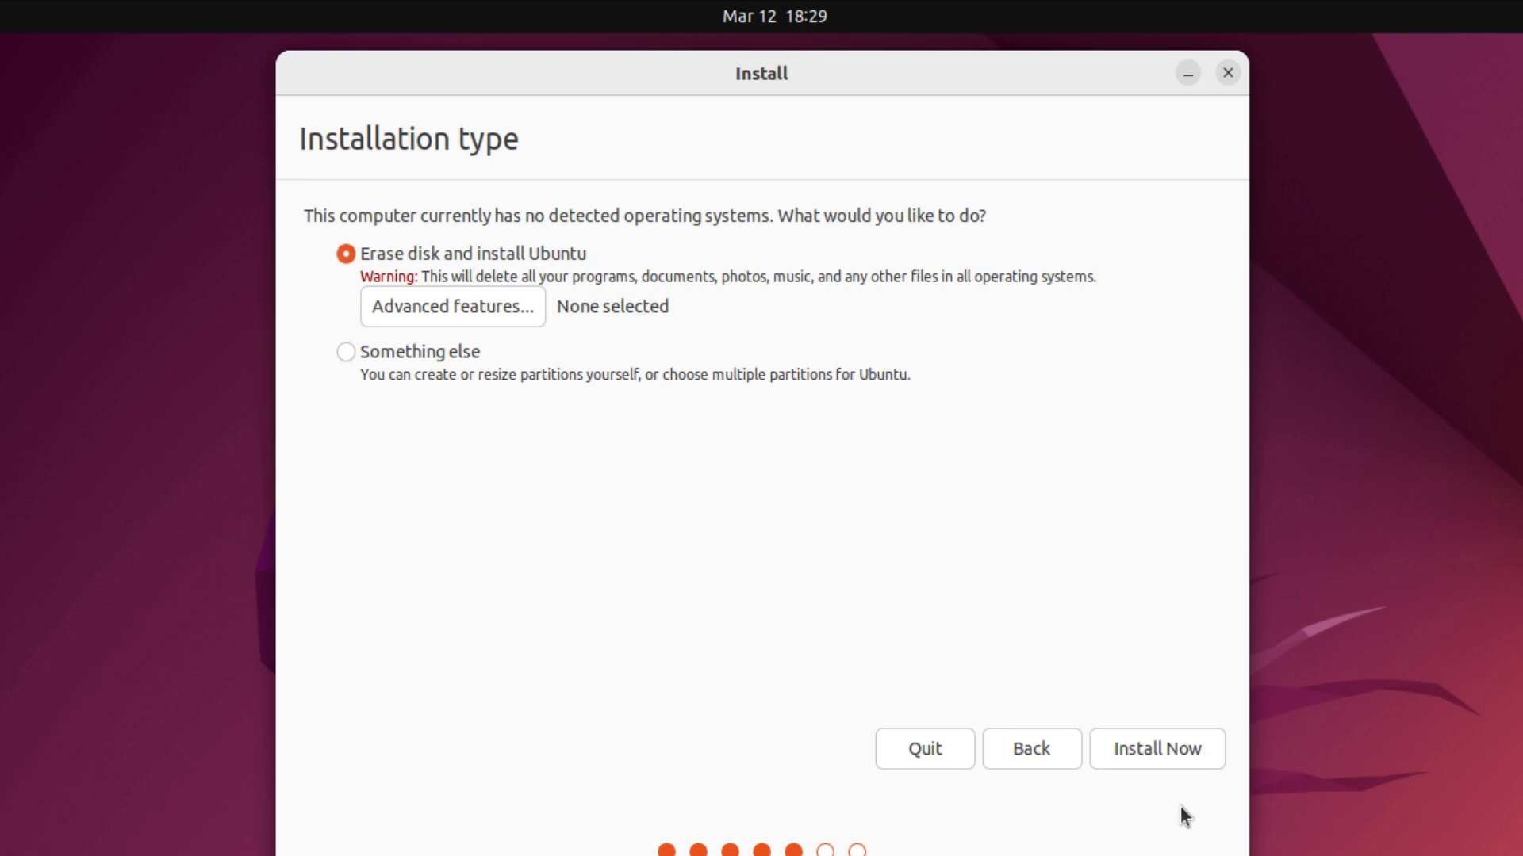
Go ahead with Erase disk and install Ubuntu via Install Now.
click(1188, 750)
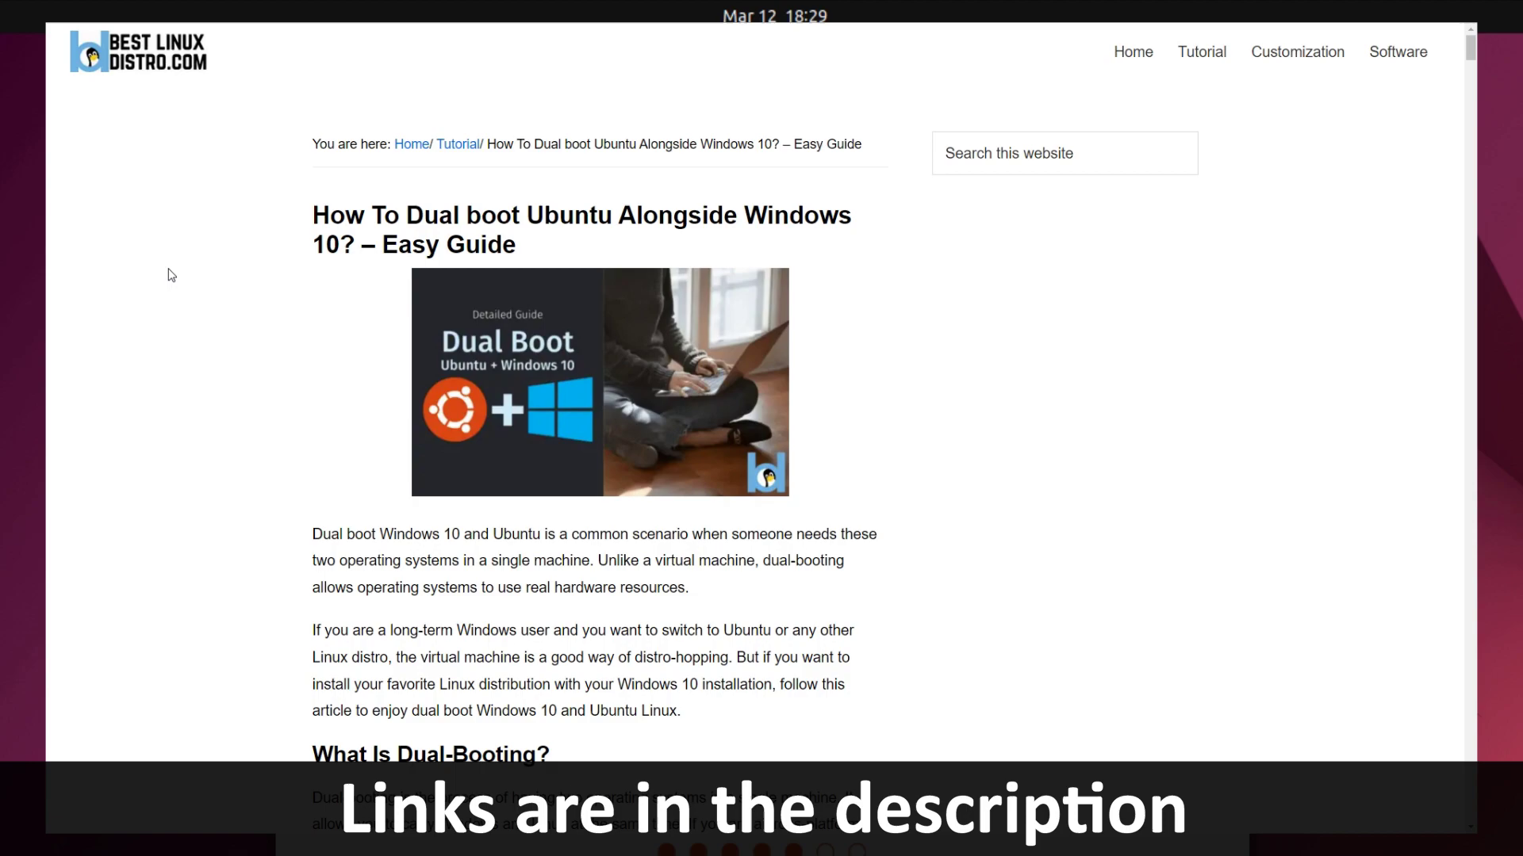
Read down the dual-boot guide past the Rufus and Windows Setup screenshots.
scroll(140, 265, down, 20)
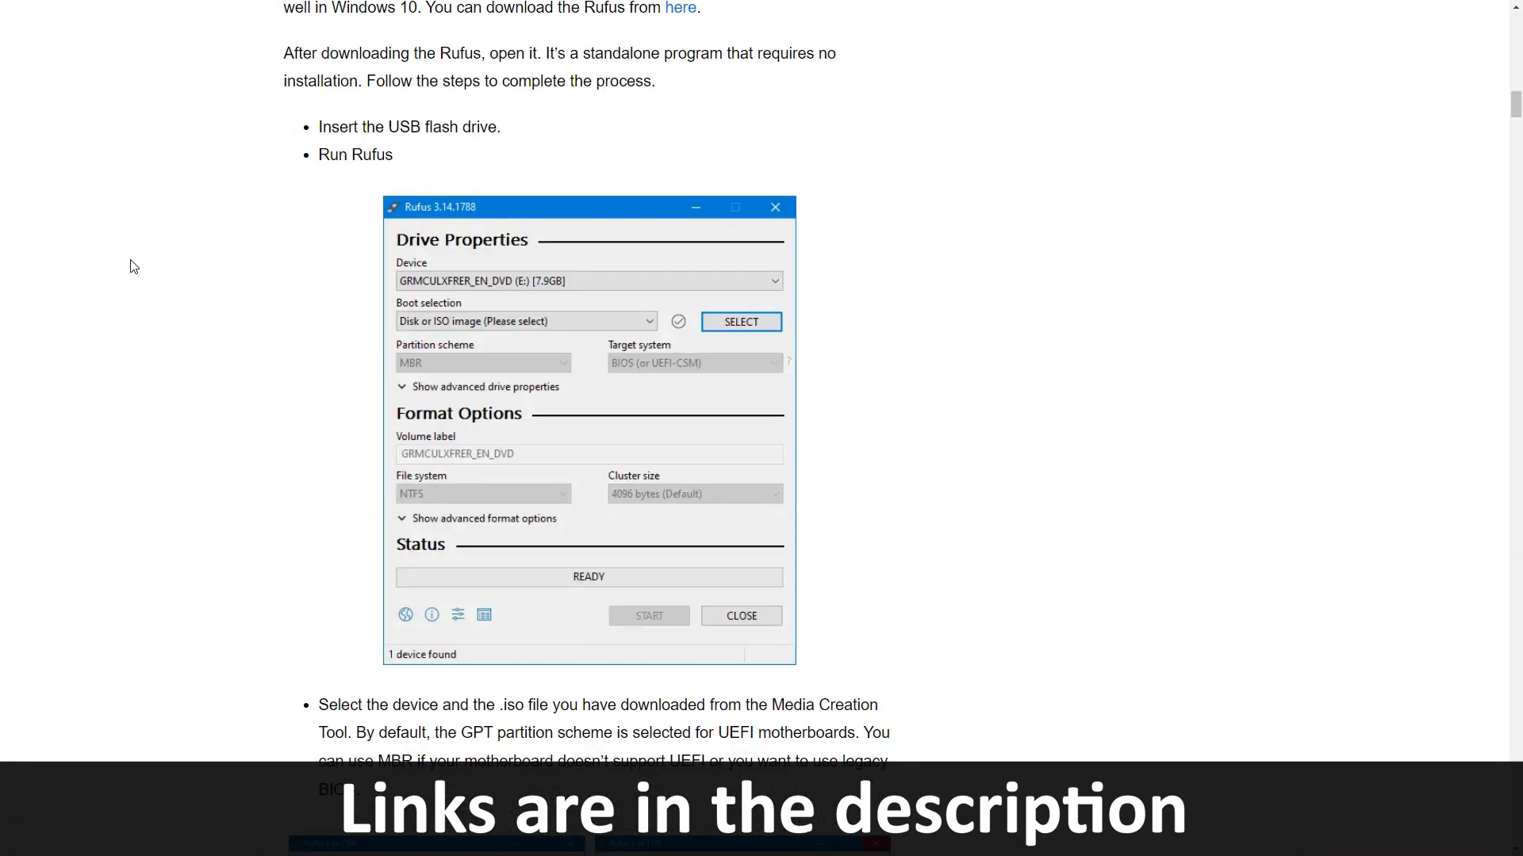
scroll(133, 267, down, 20)
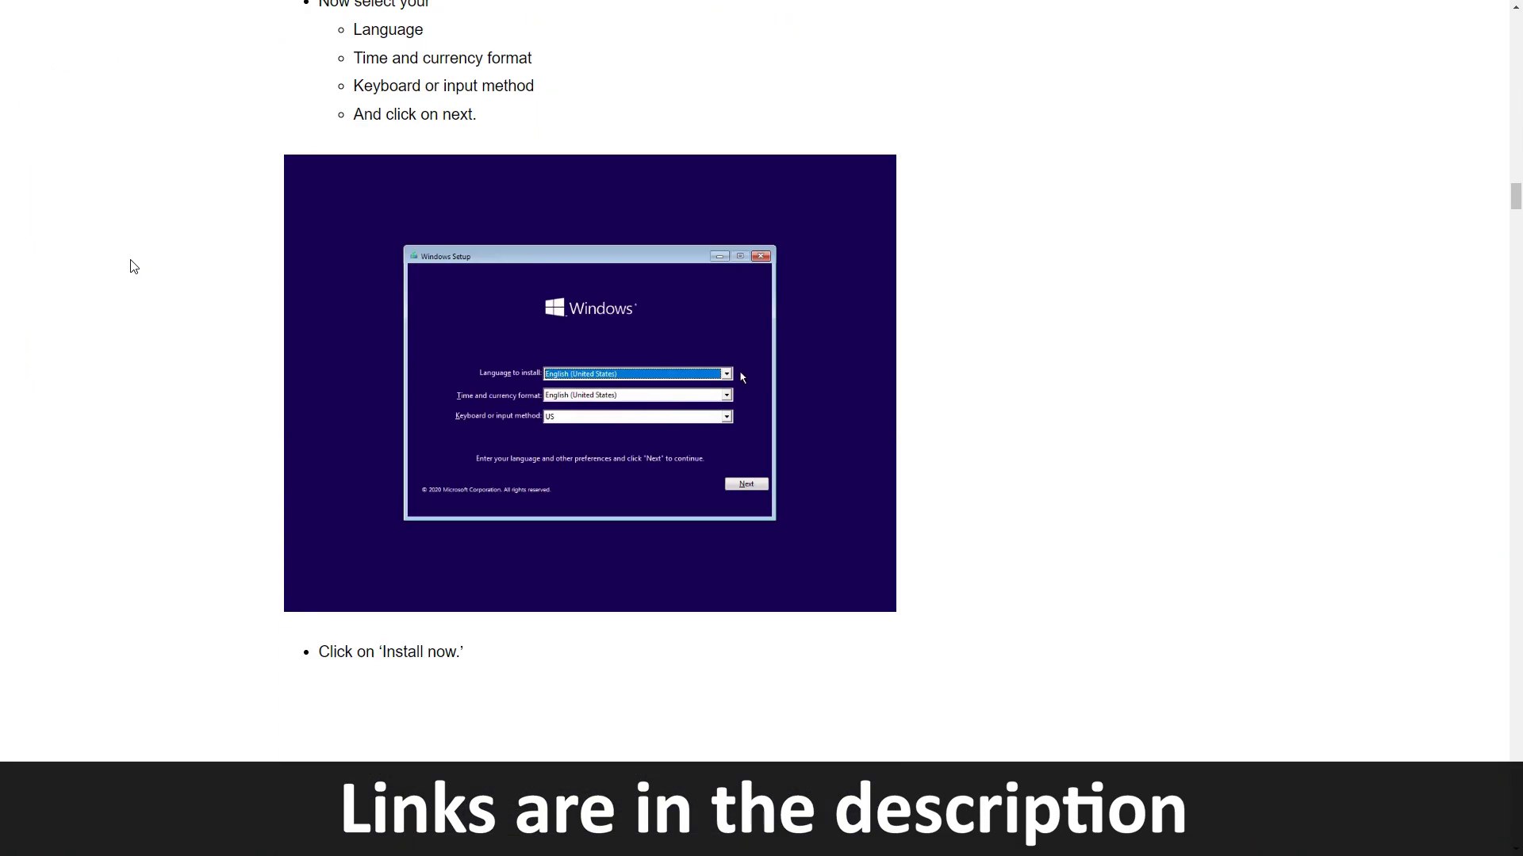
scroll(133, 267, down, 8)
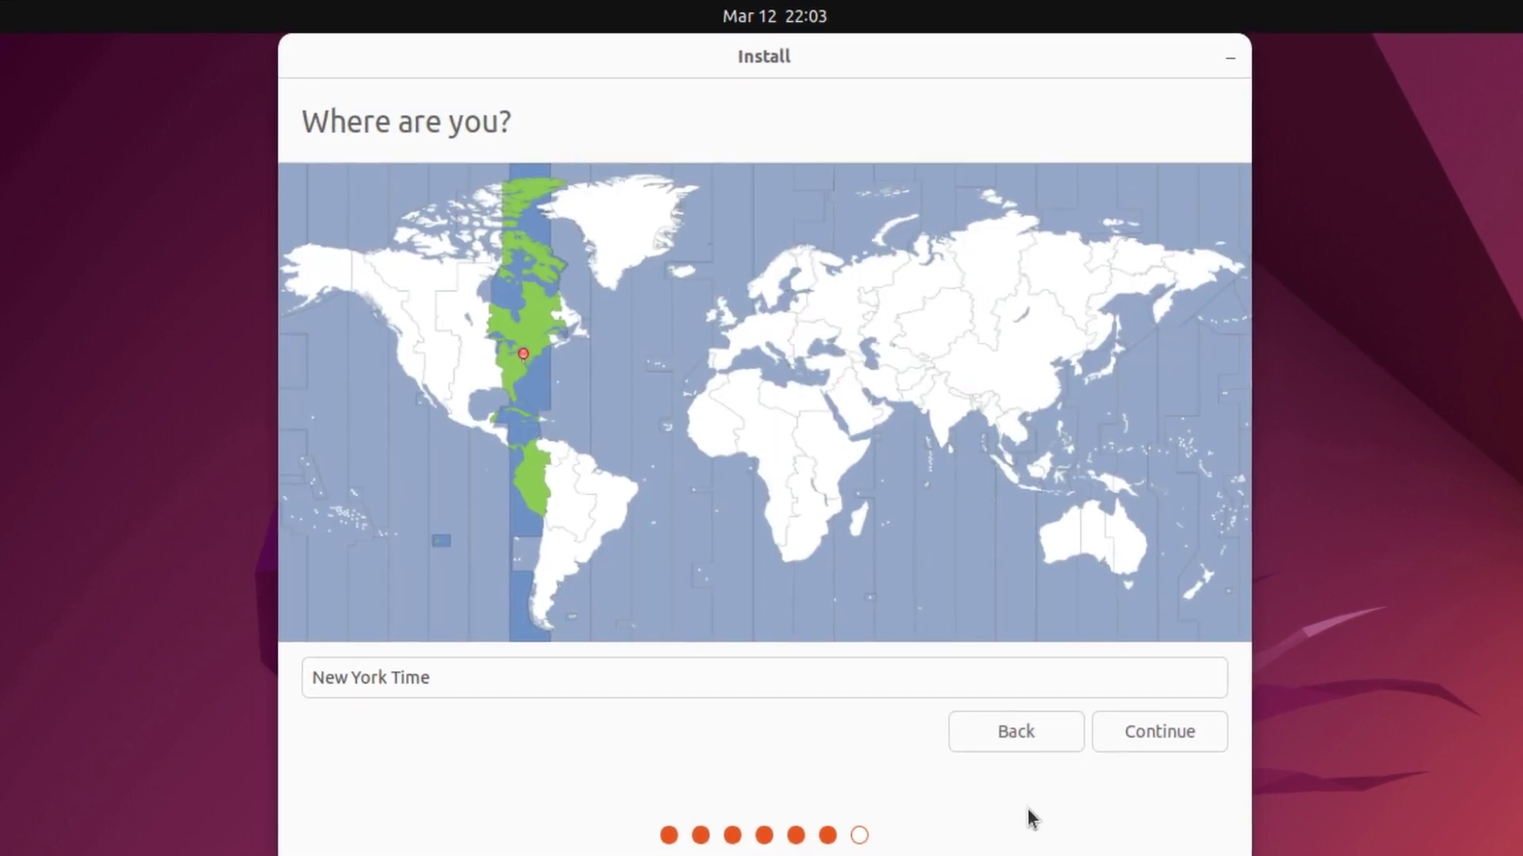
Keep the New York time zone, enter the user's name and computer name BLD.
click(1143, 743)
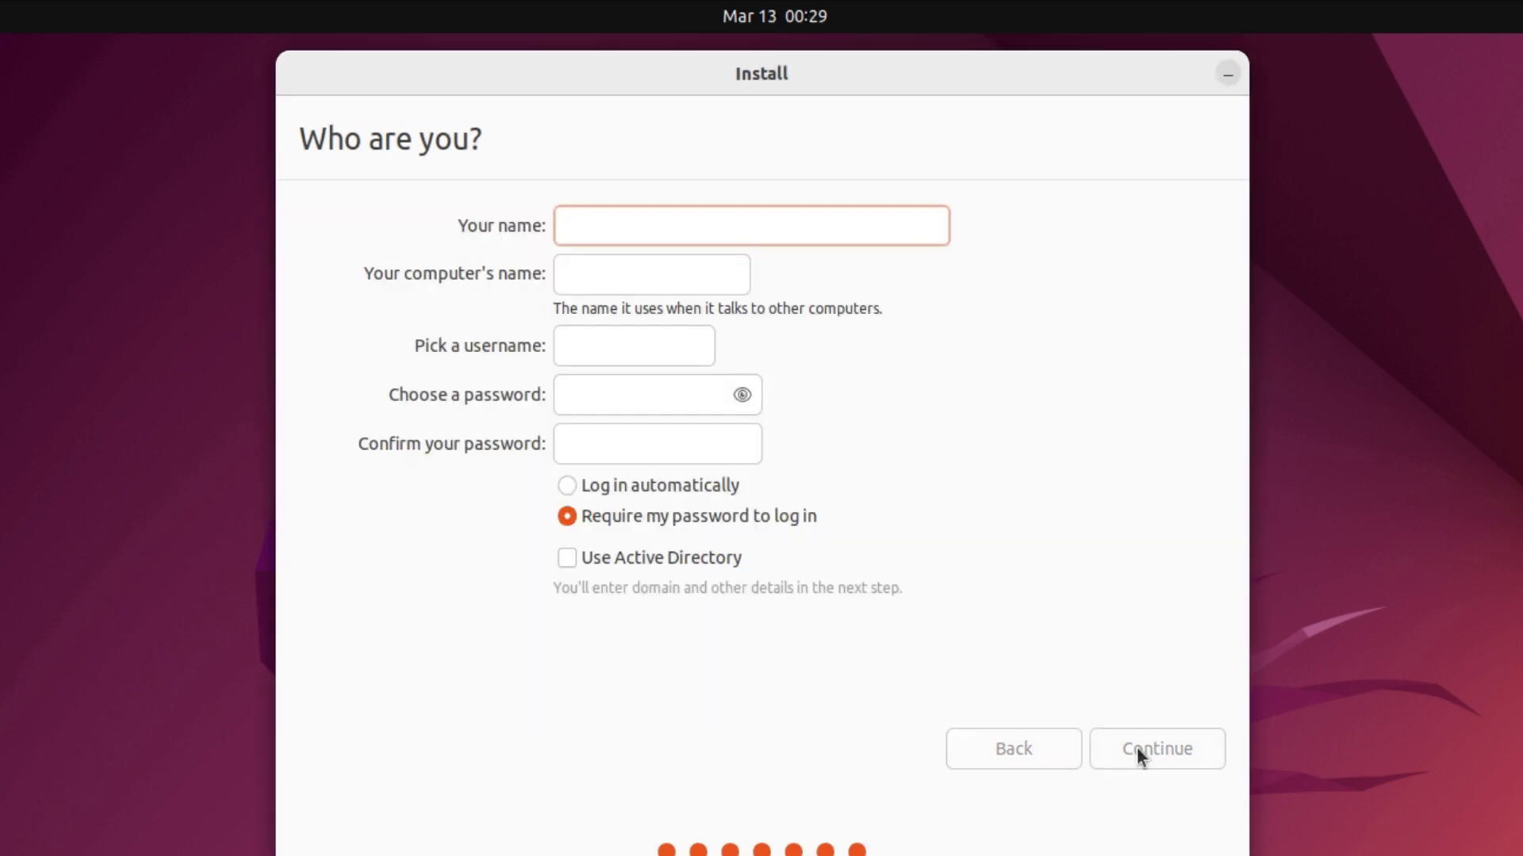
text(Best Linux Distro)
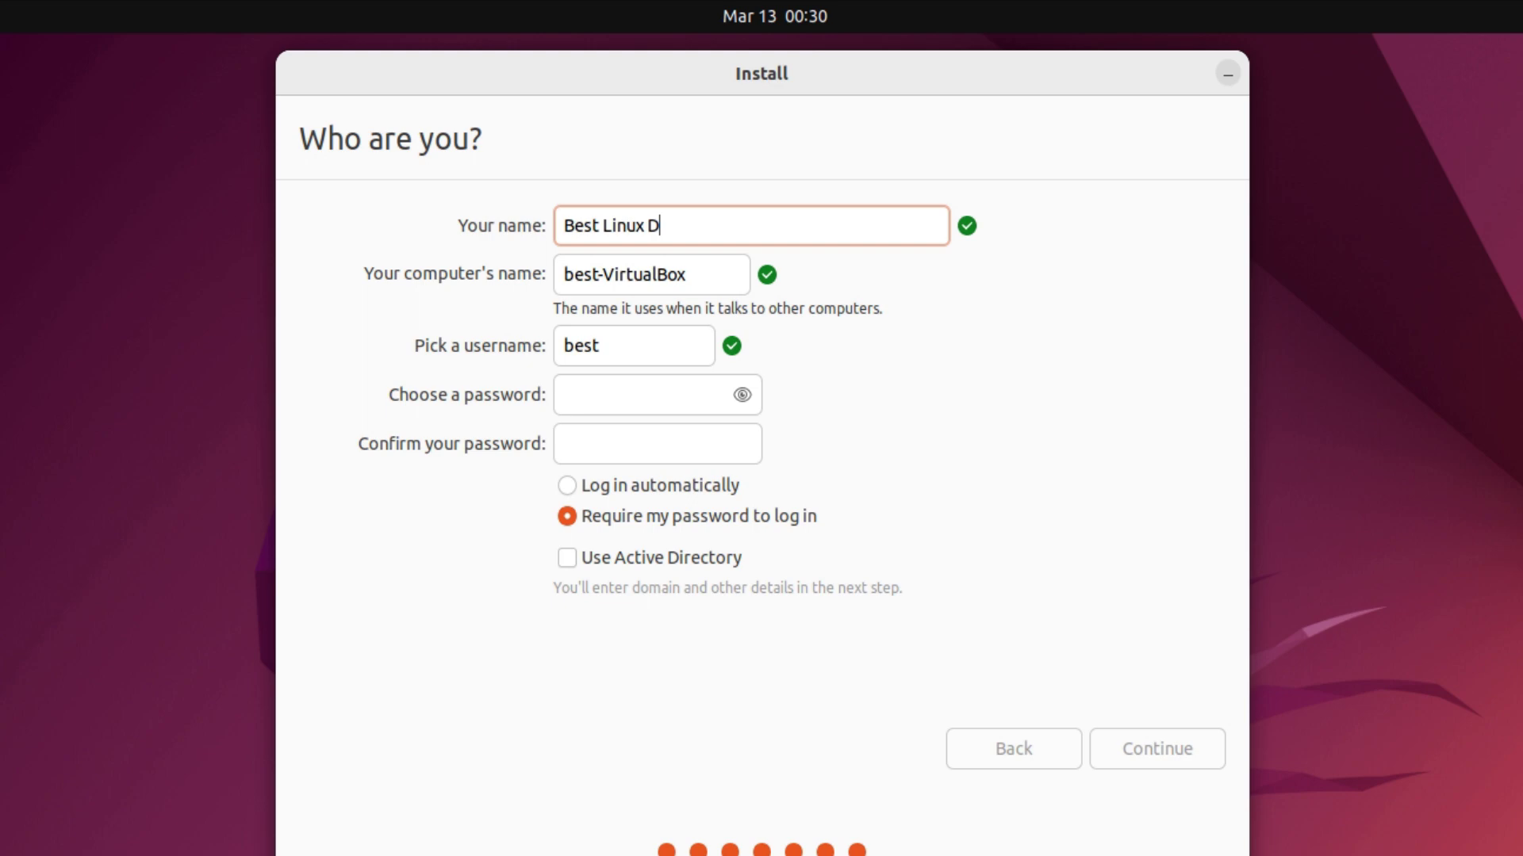
key(Tab)
text(BLD)
key(Tab)
Set the username and a matching password, then submit the account details.
text(Bld)
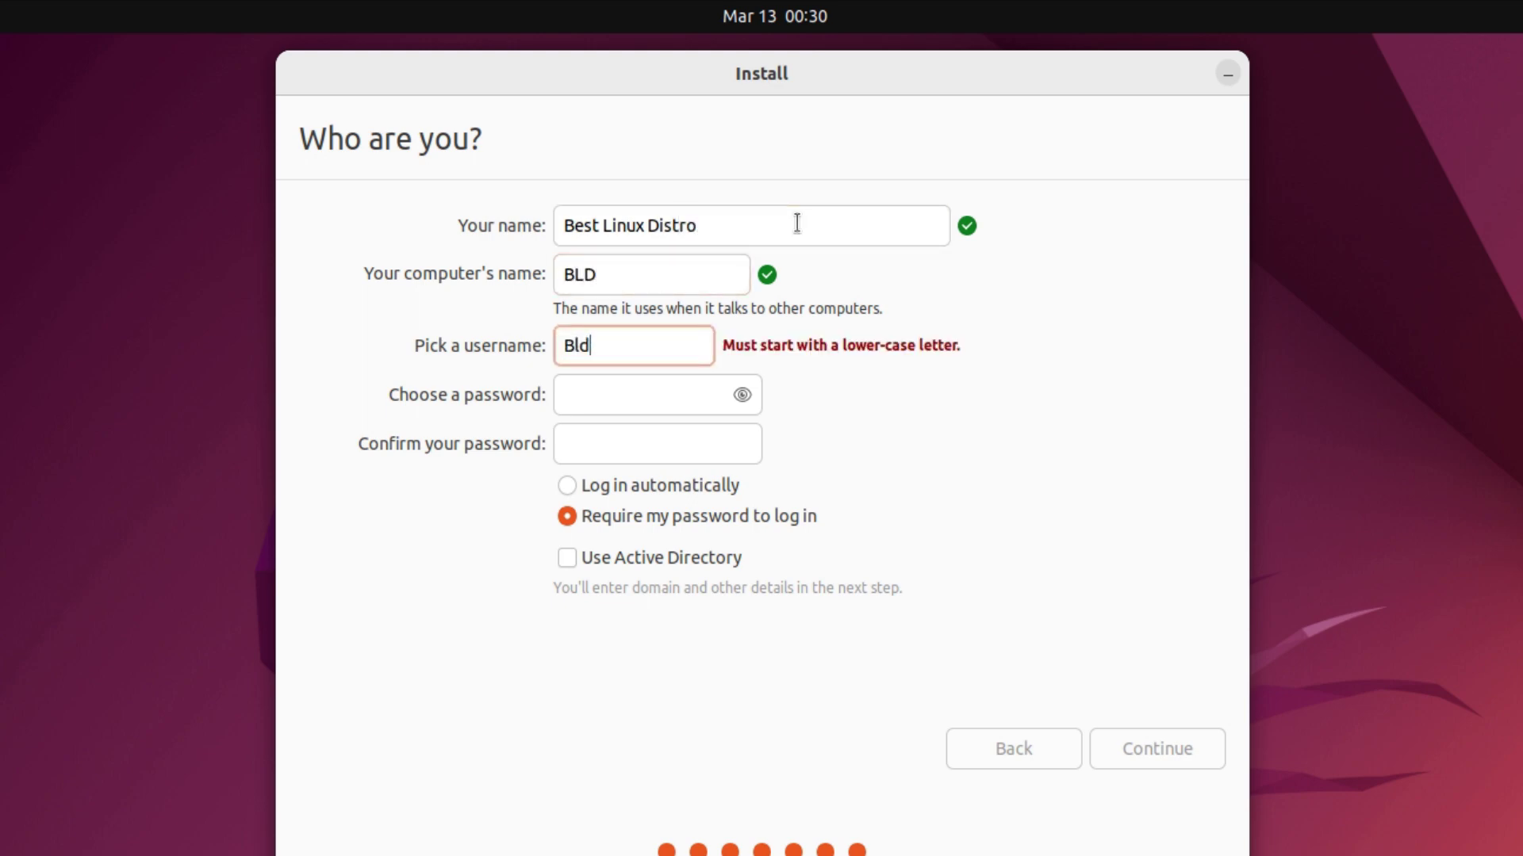
key(BackSpace)
key(BackSpace)
key(BackSpace)
text(bestlinuxdistro)
key(Tab)
text(••••)
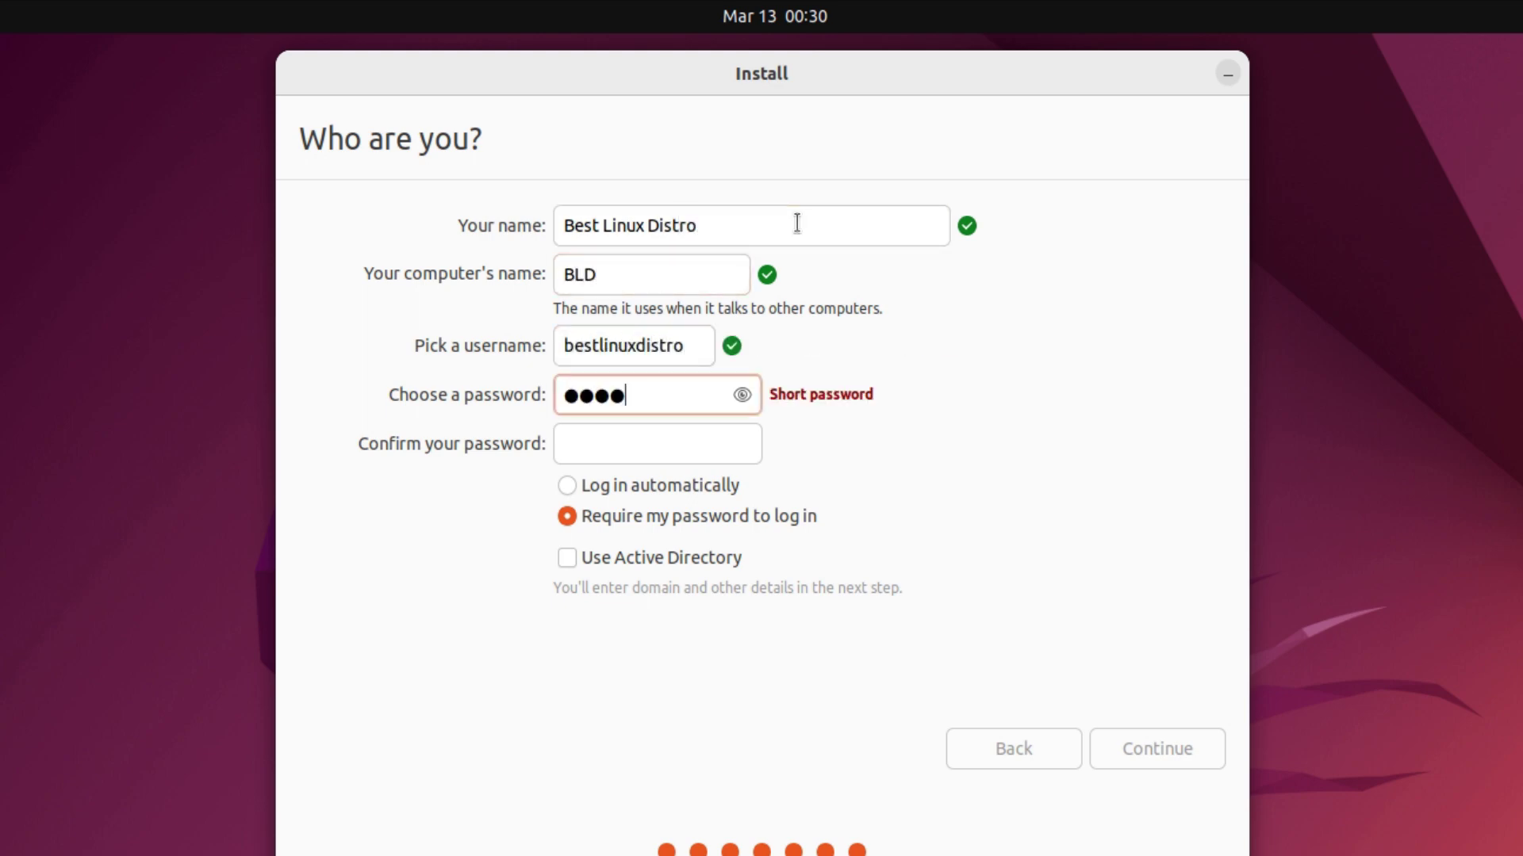
key(Tab)
text(••••)
click(1174, 757)
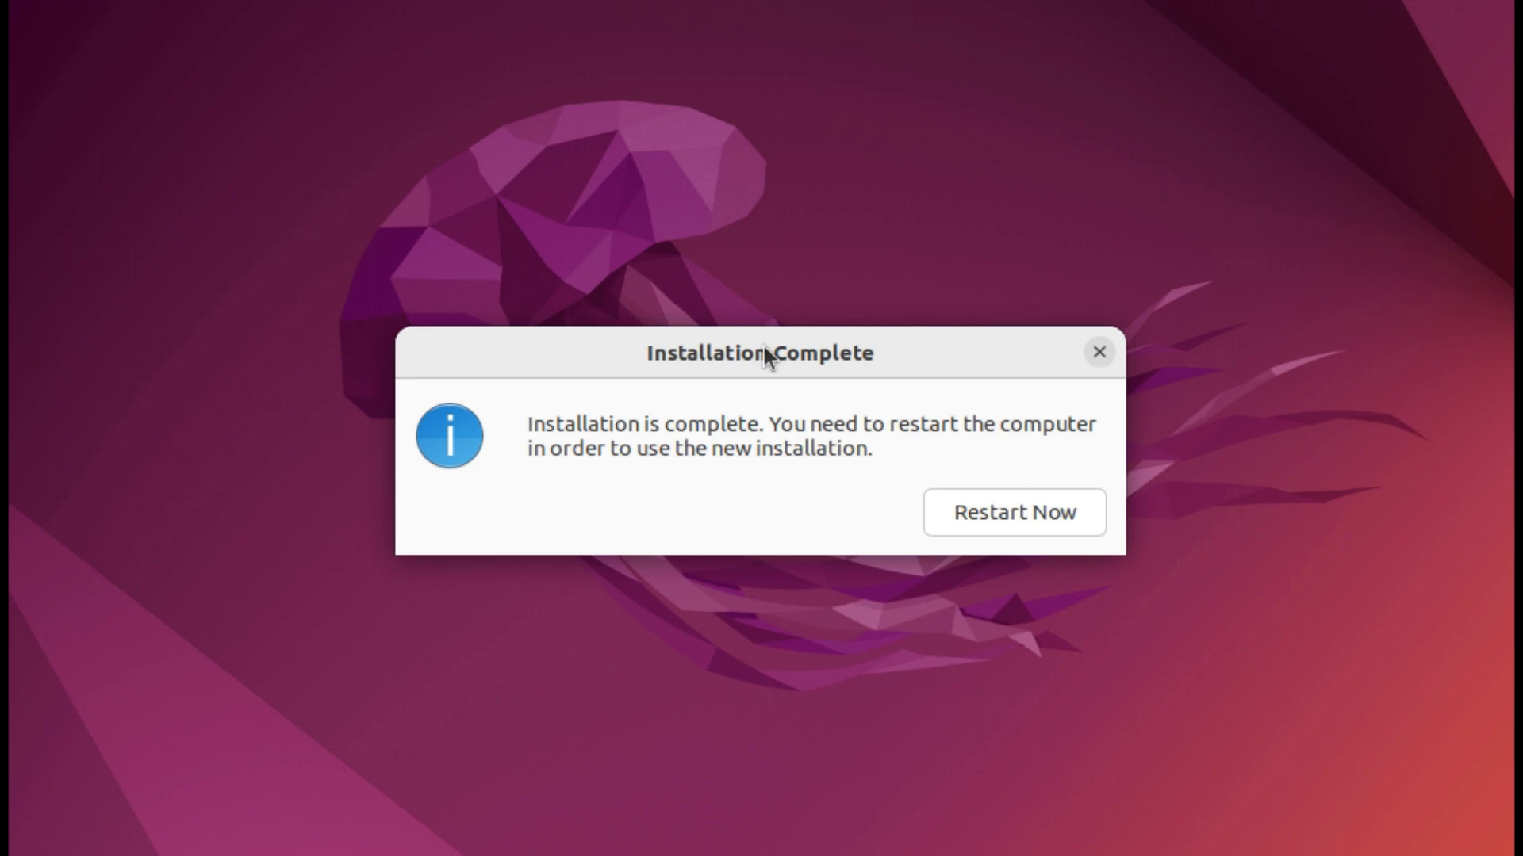
Move the Installation Complete dialog higher on screen and highlight its message.
drag(763, 344, 763, 200)
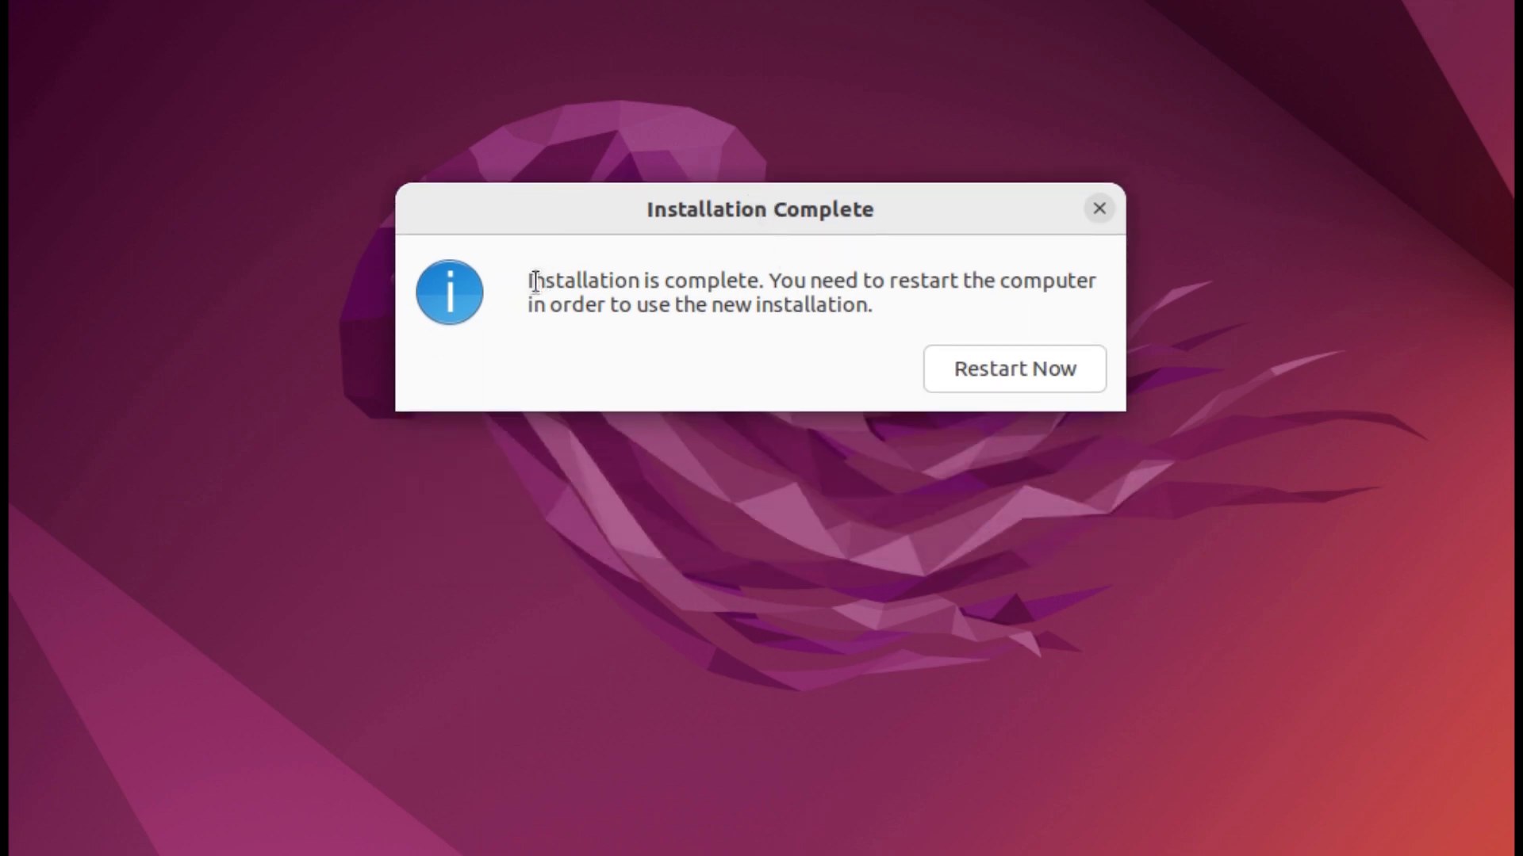
drag(535, 282, 907, 322)
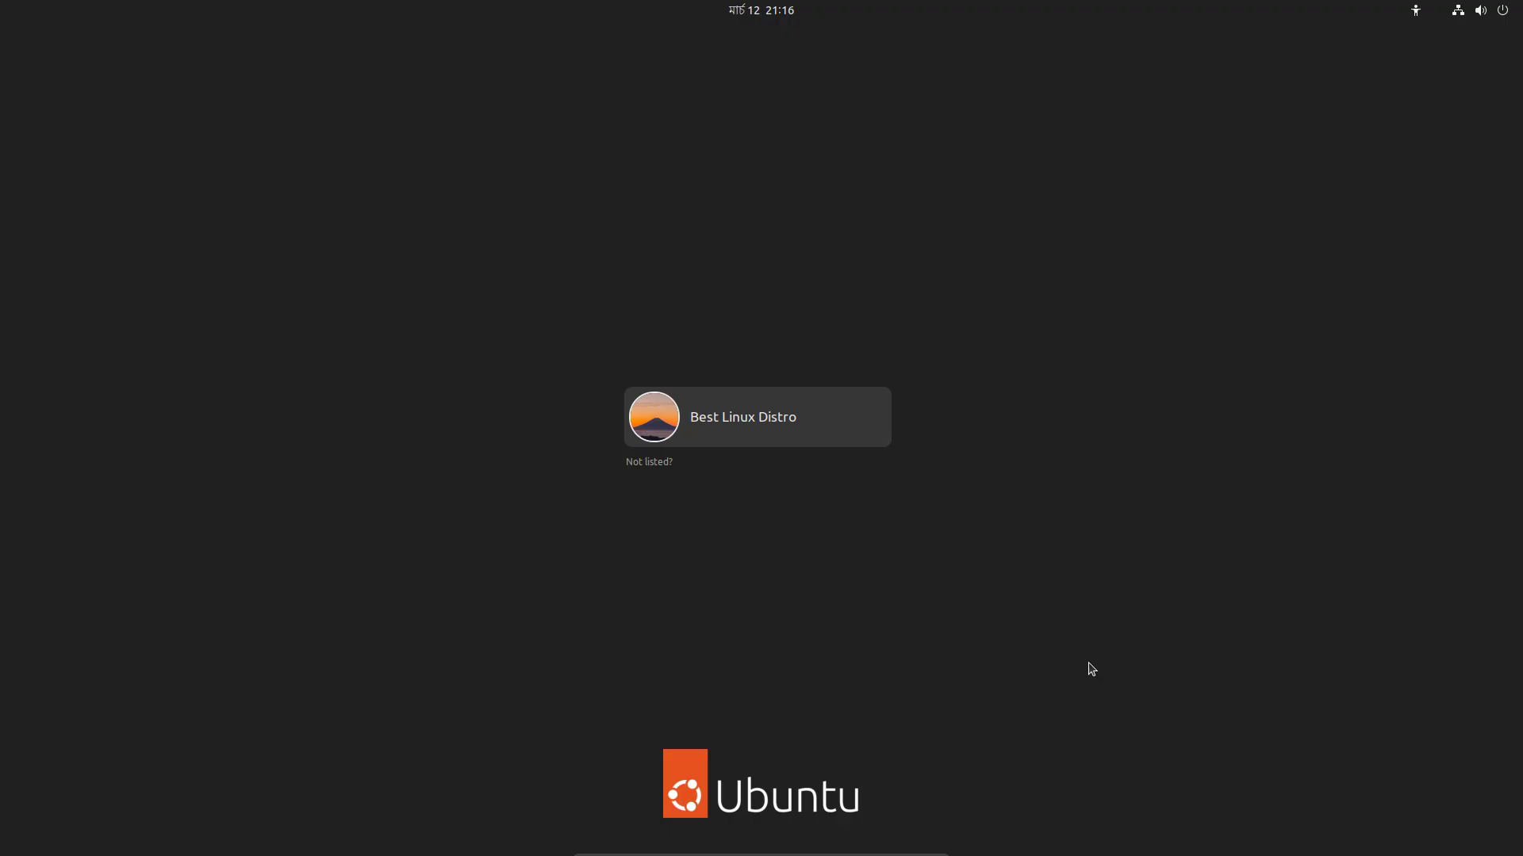
Log in to the new user account with its password.
key(Return)
text(••)
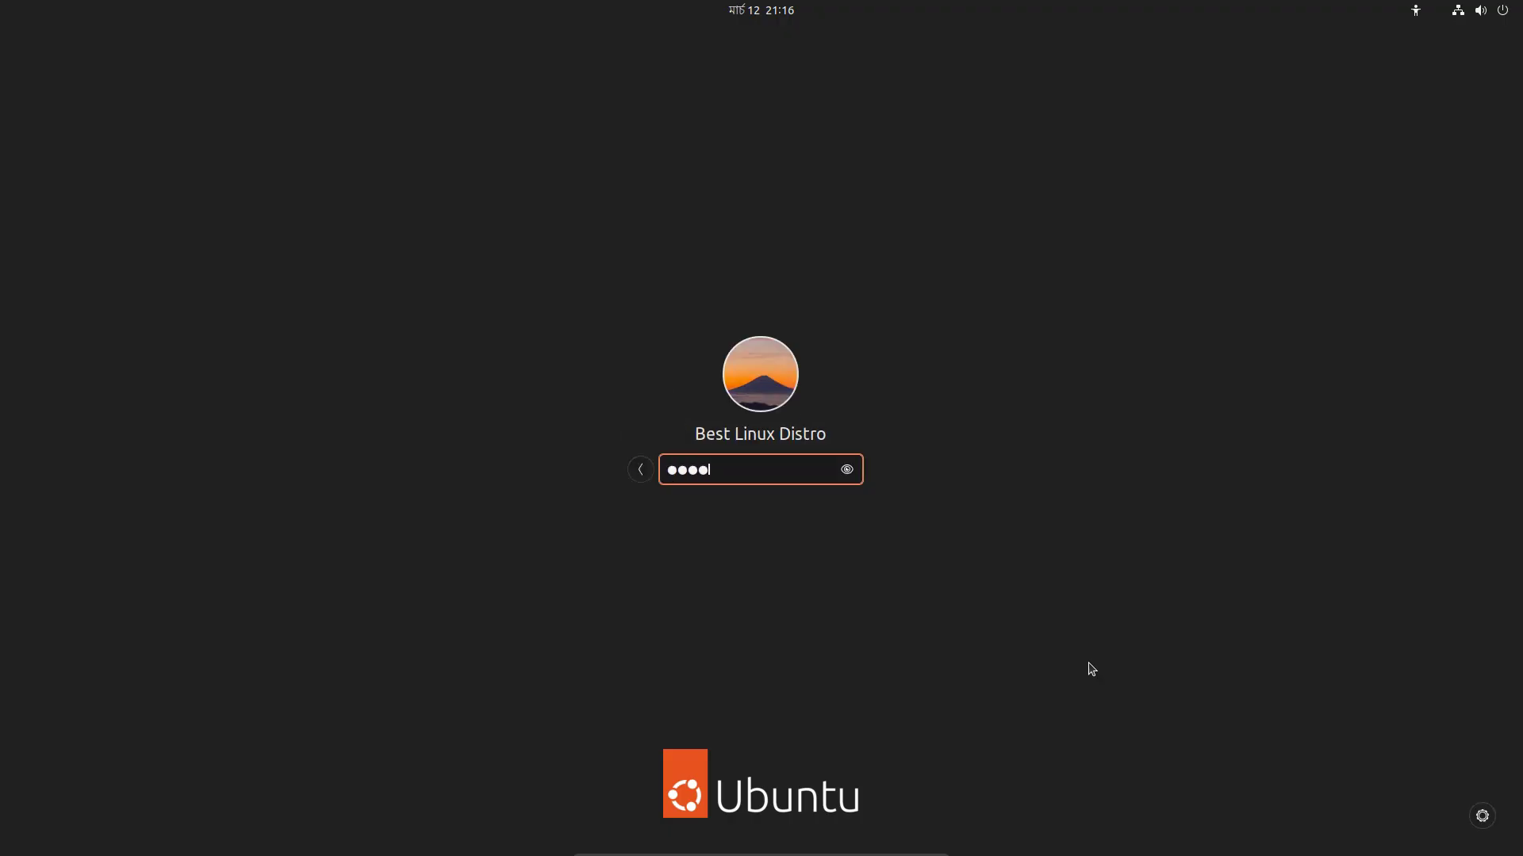
text(••)
key(Return)
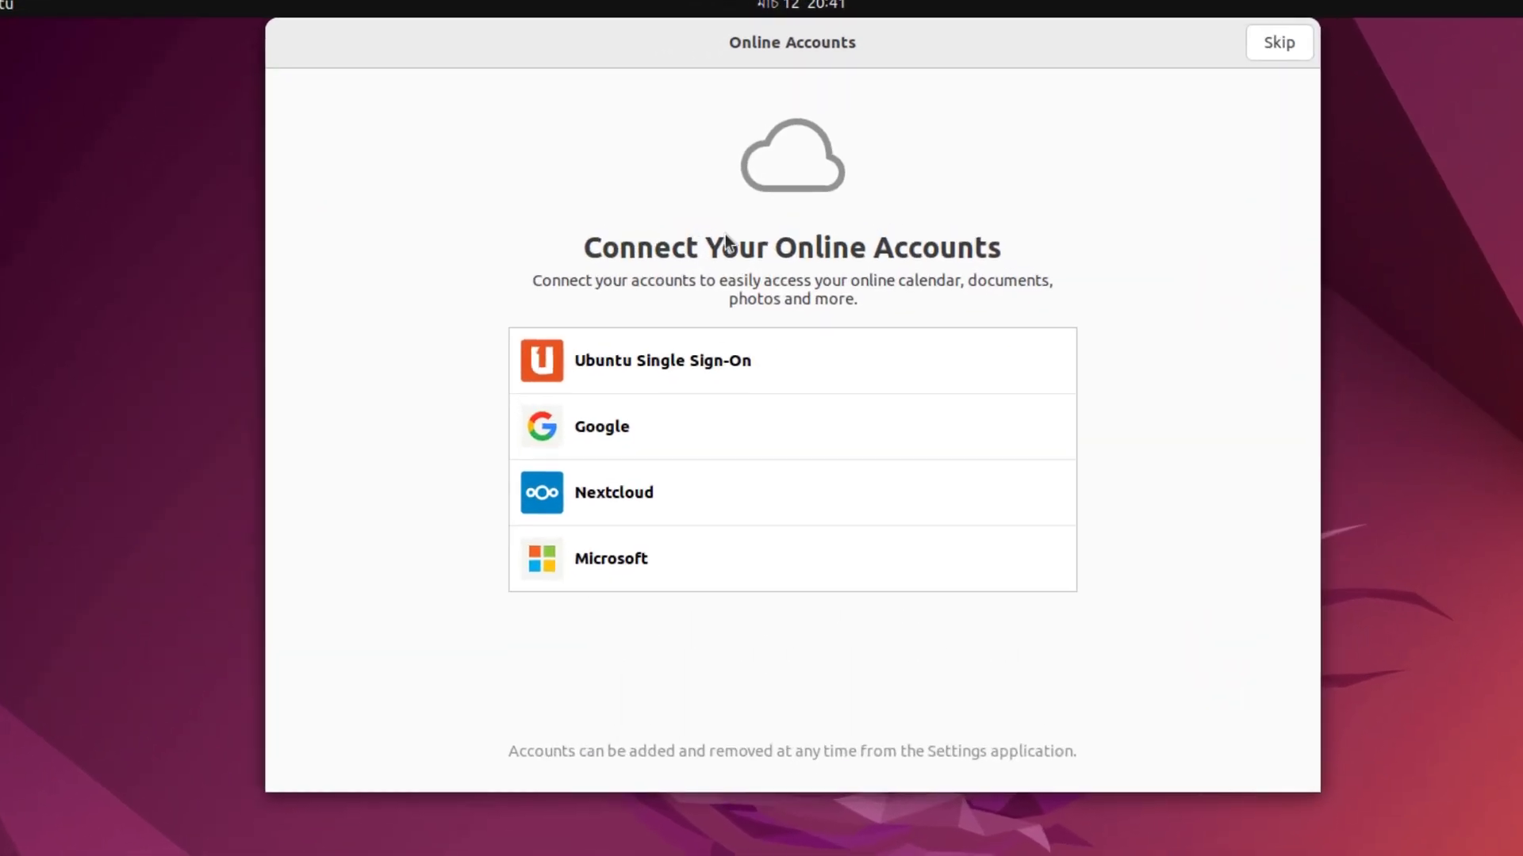
Skip online accounts and Livepatch, decline sending system info, and finish the welcome setup.
click(1309, 83)
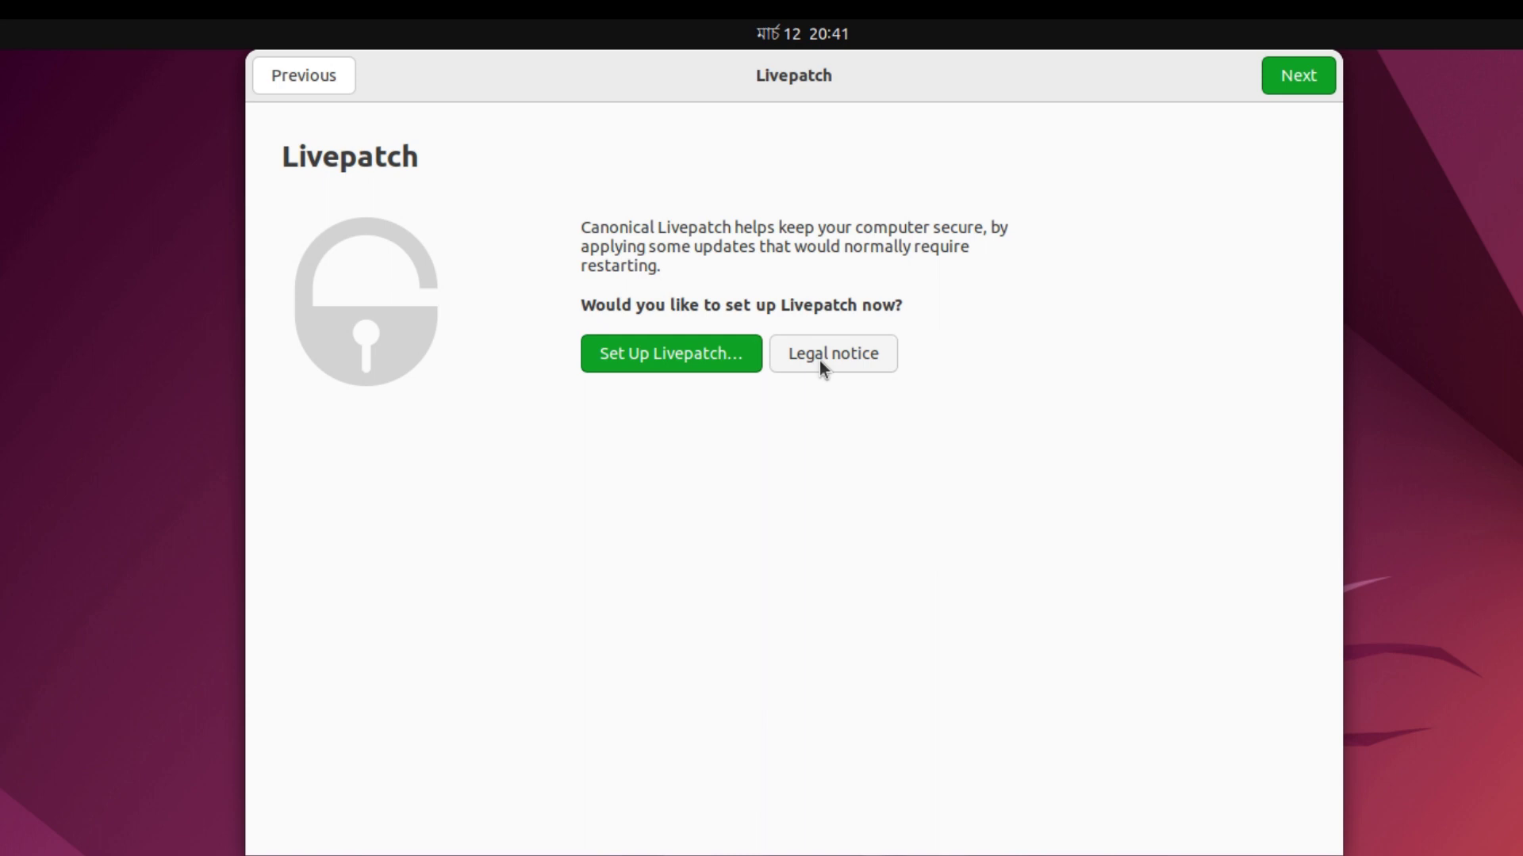
click(1317, 79)
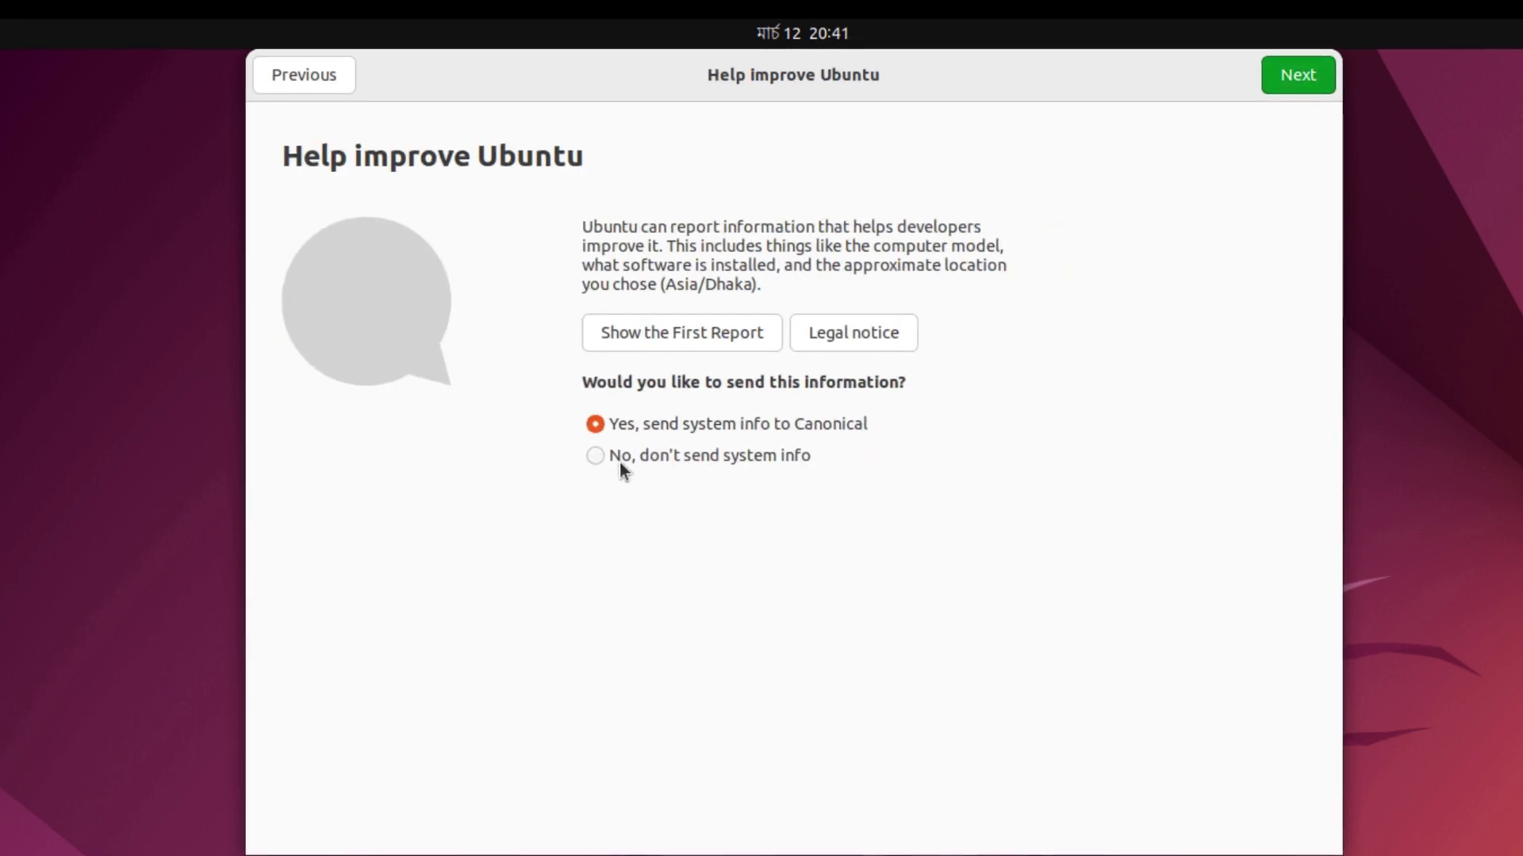
click(623, 459)
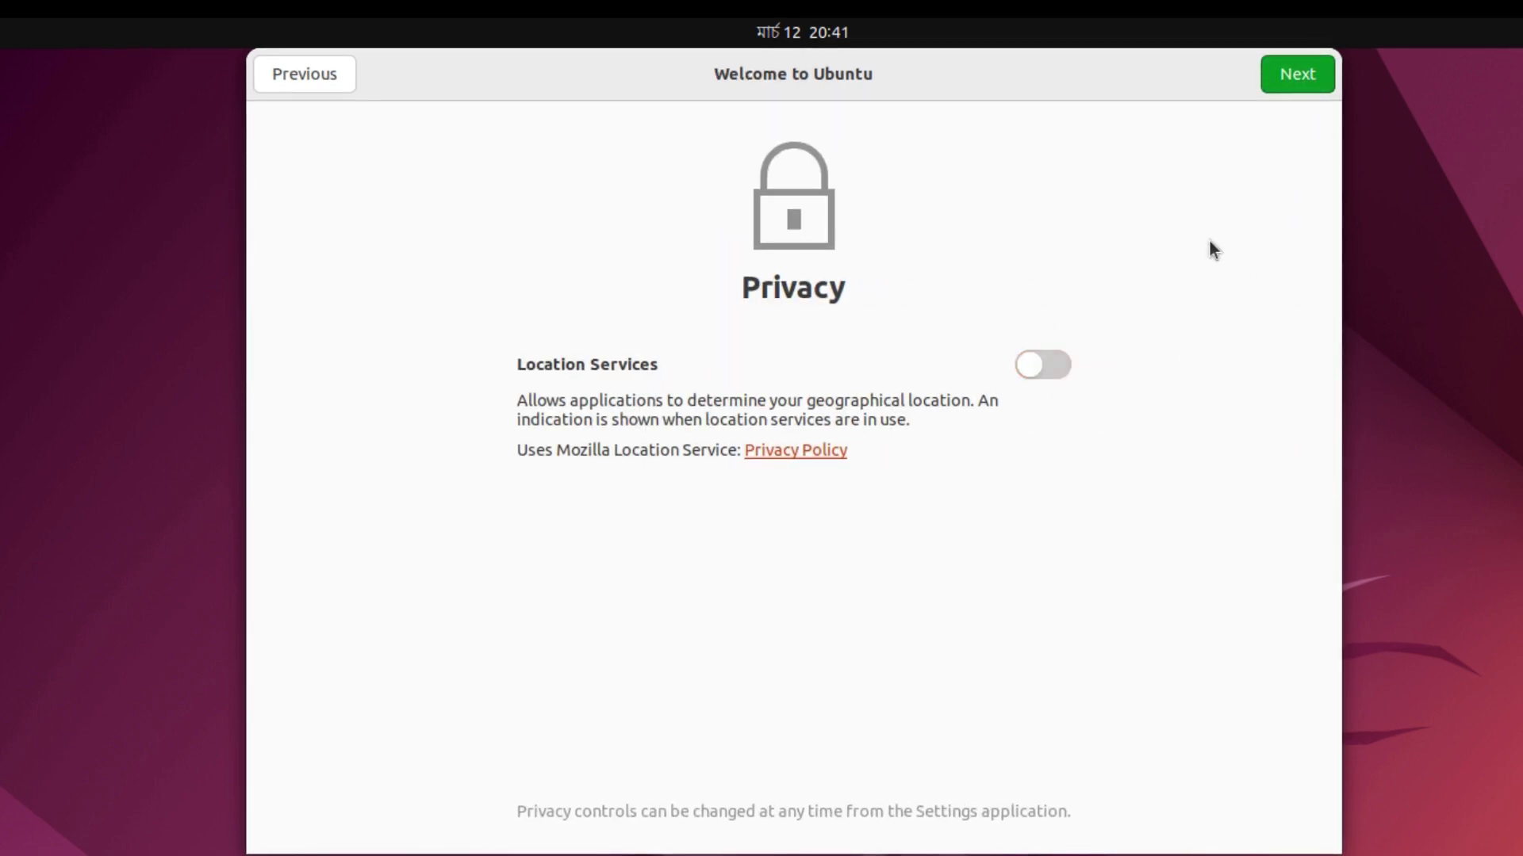
click(1300, 79)
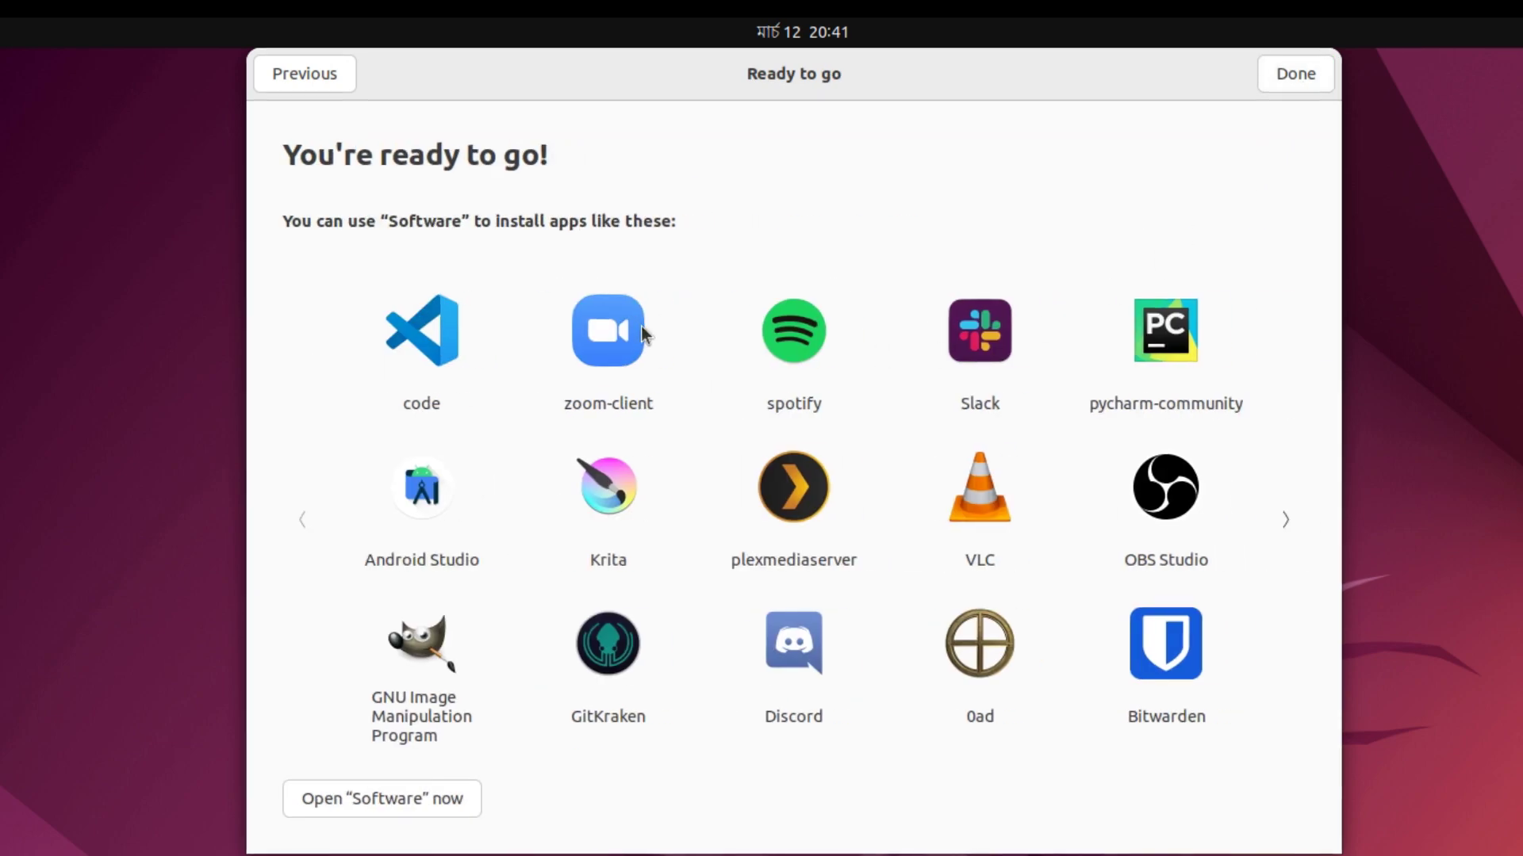
click(1316, 80)
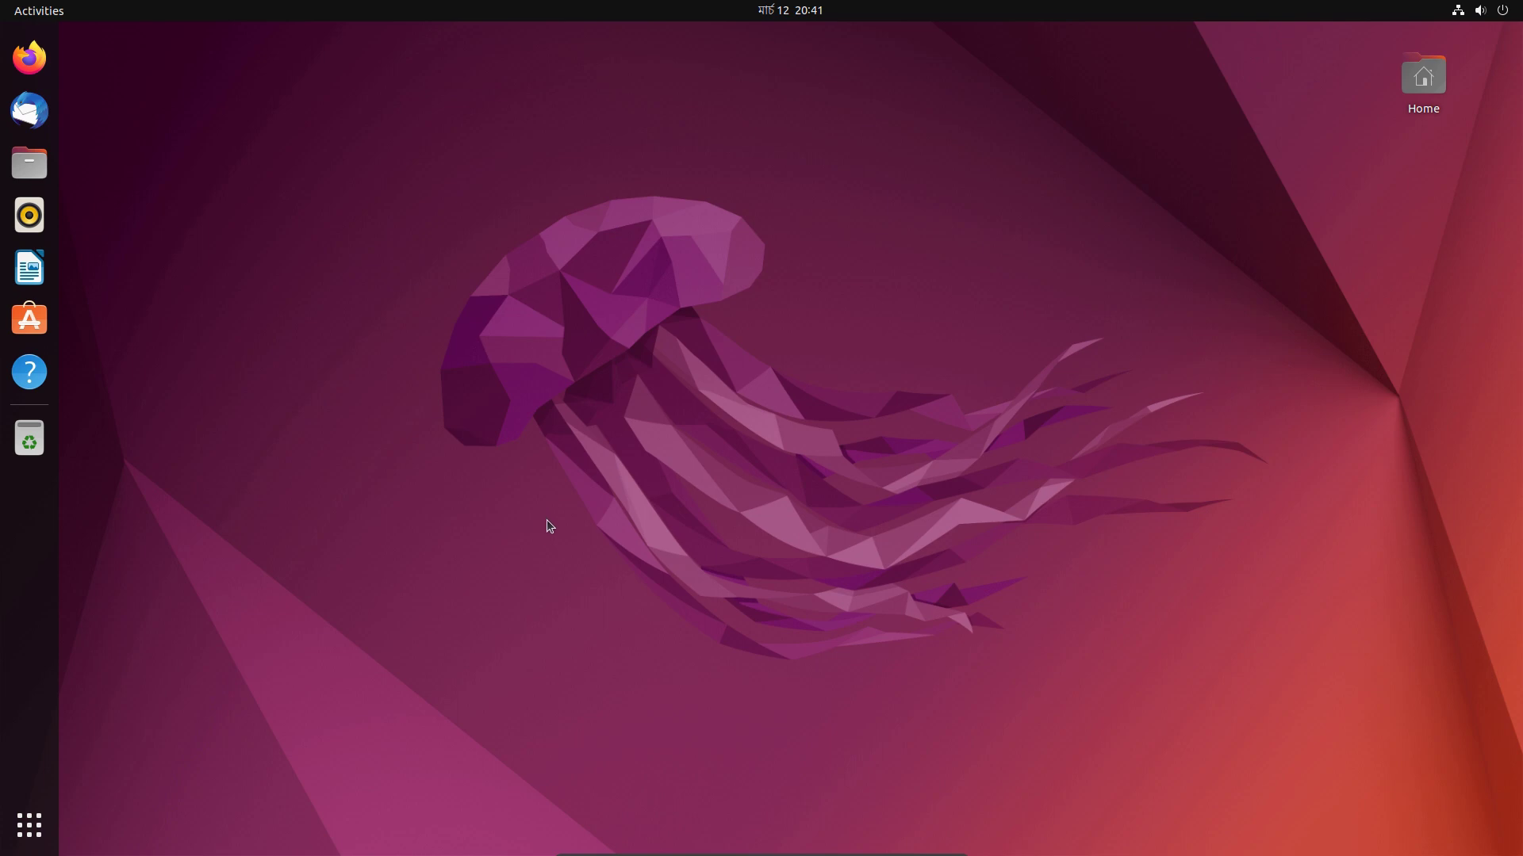
Open Software & Updates from the applications overview.
key(super+a)
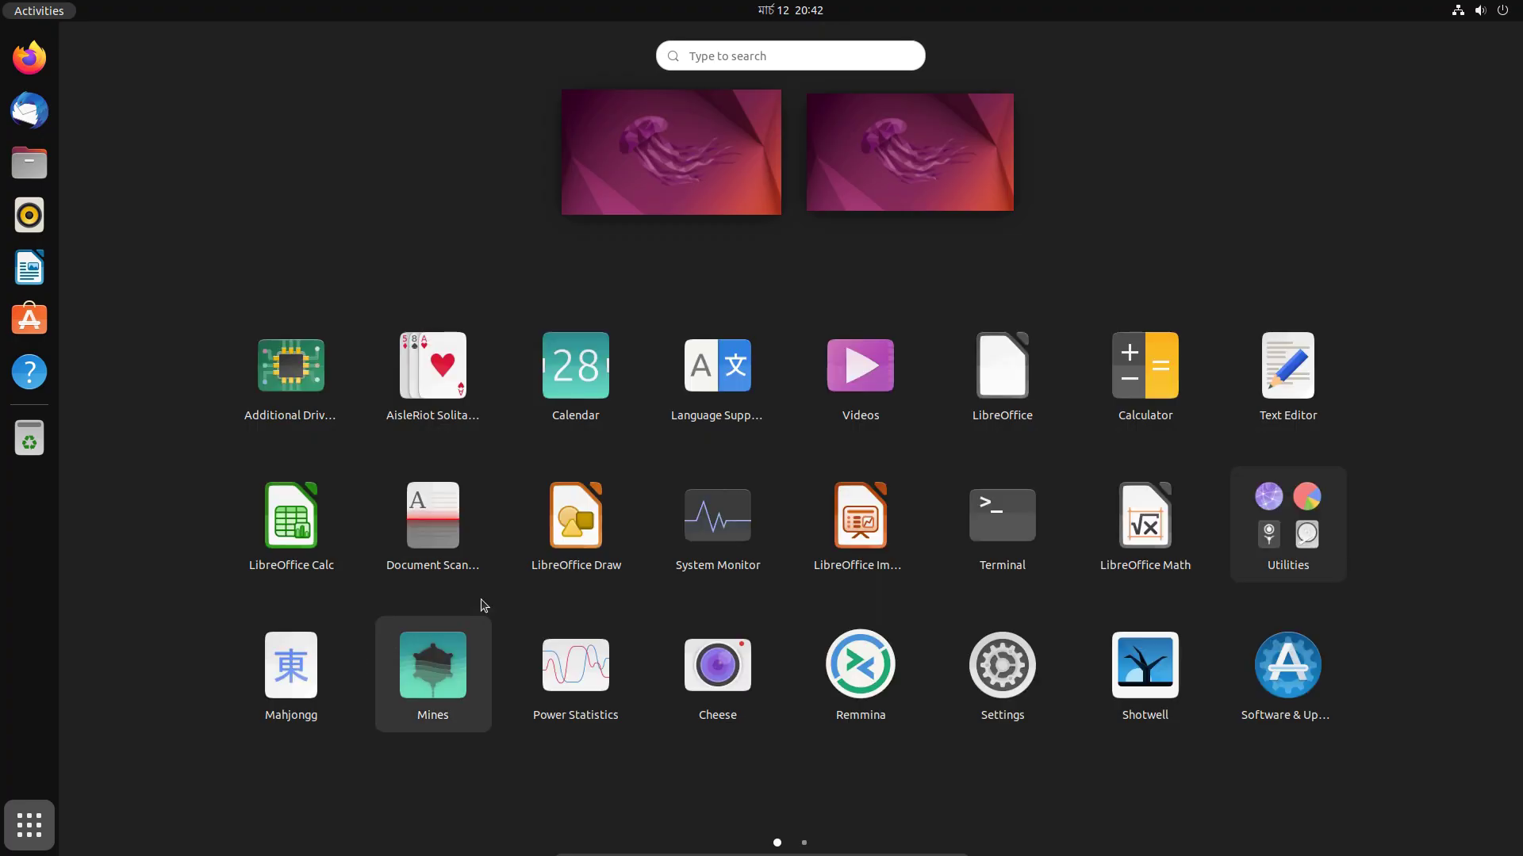
scroll(496, 606, down, 1)
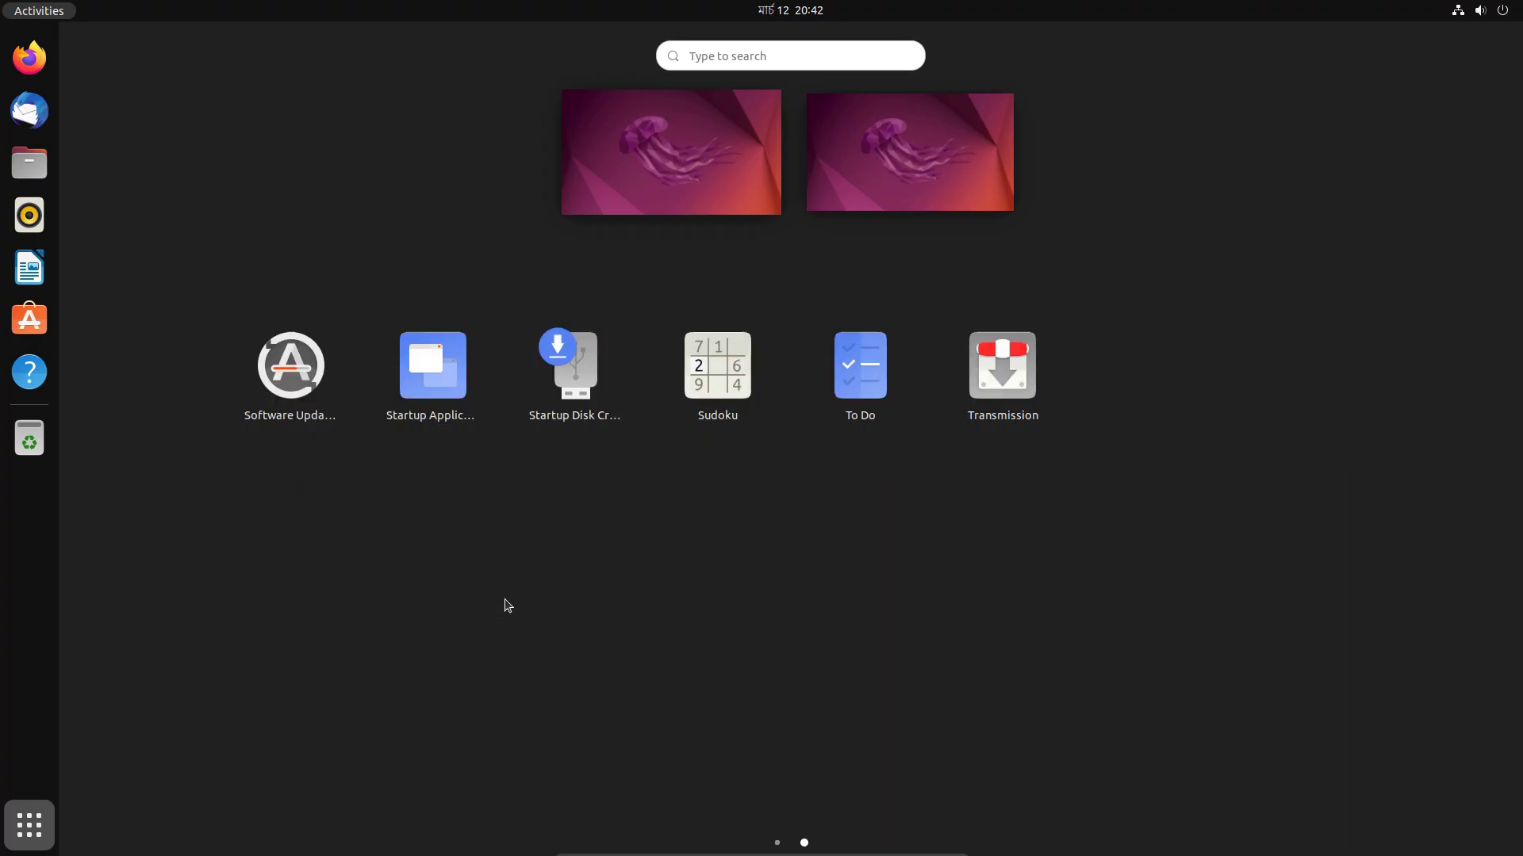
click(314, 390)
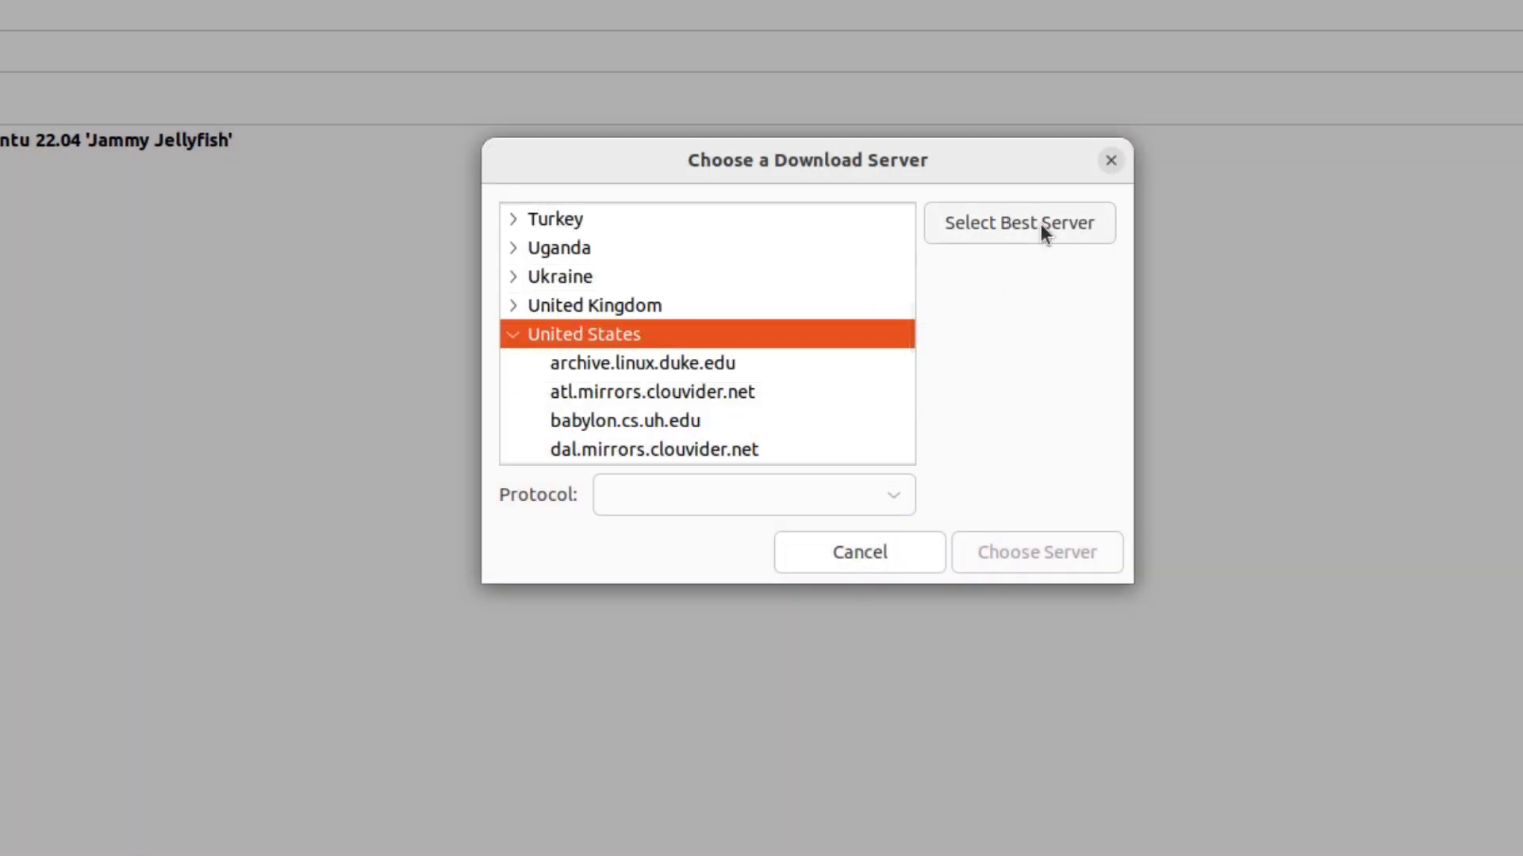
Pick the fastest server, mirror.xeonbd.com, authenticate, then close and reload the software cache.
click(1040, 224)
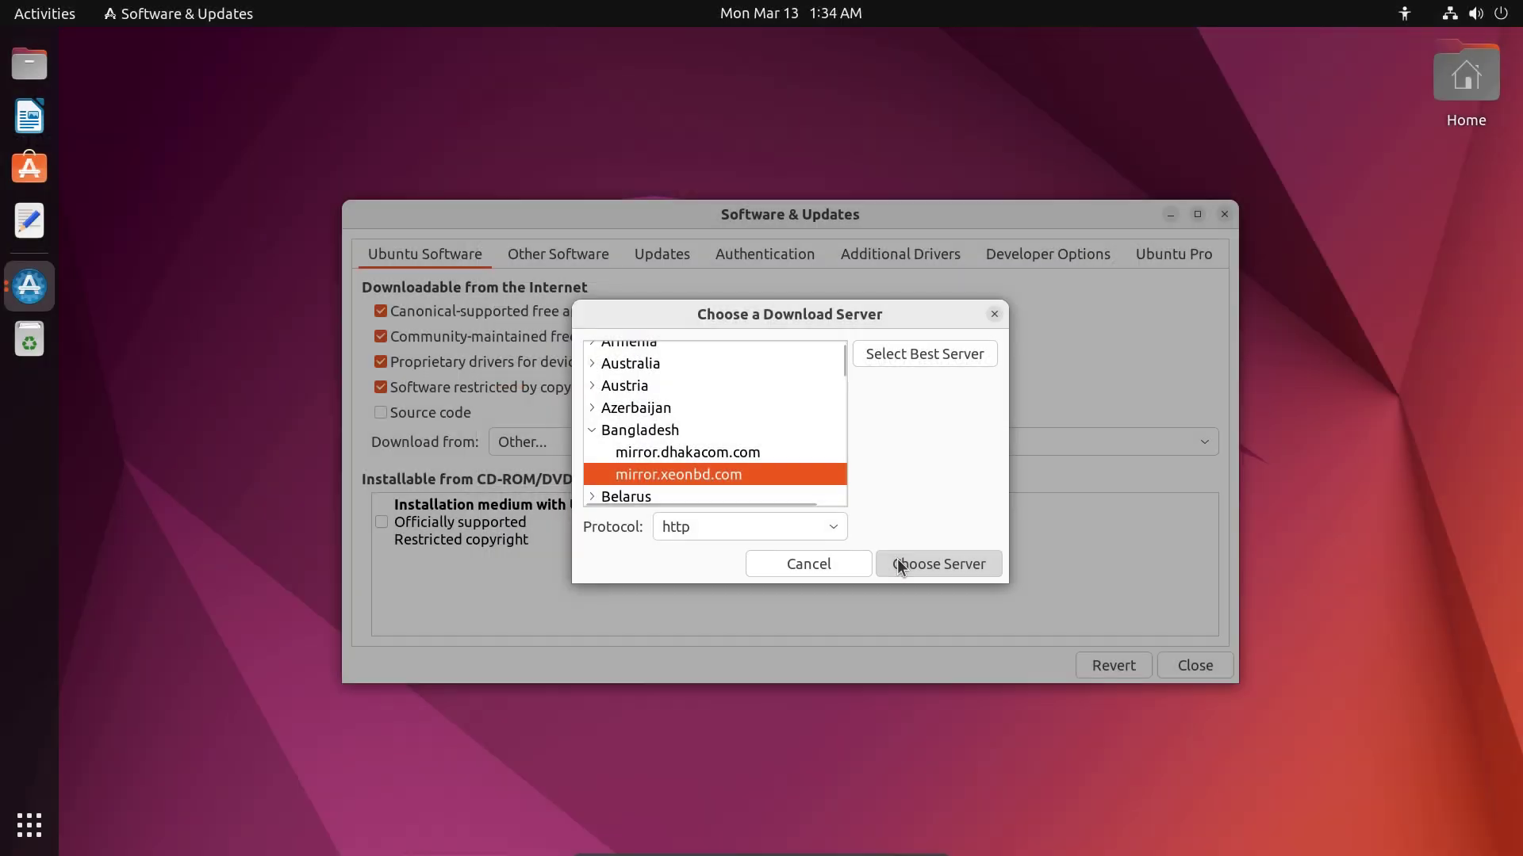
click(897, 564)
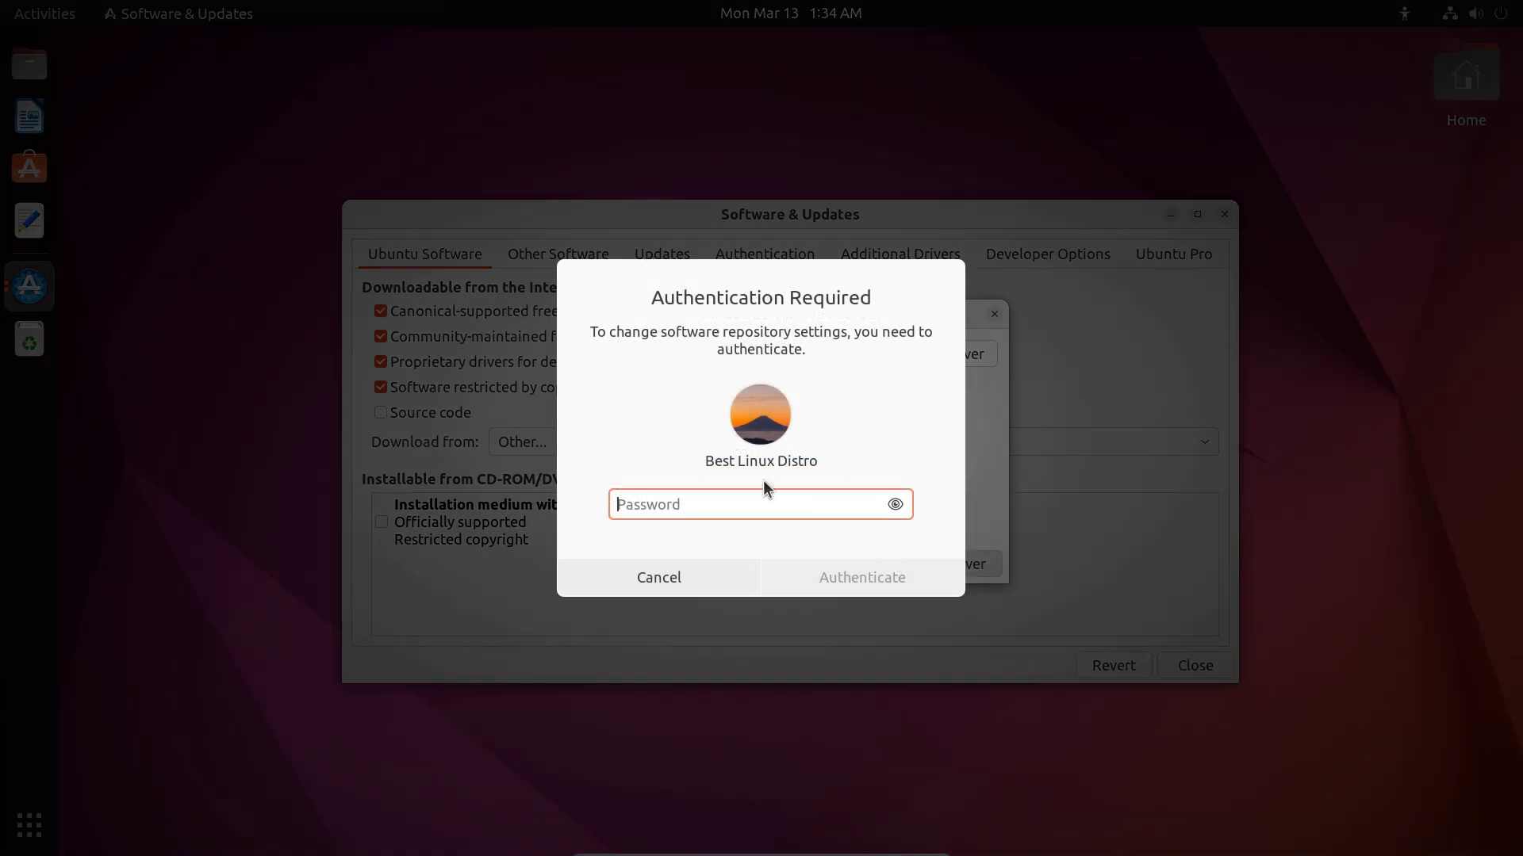
text(•••)
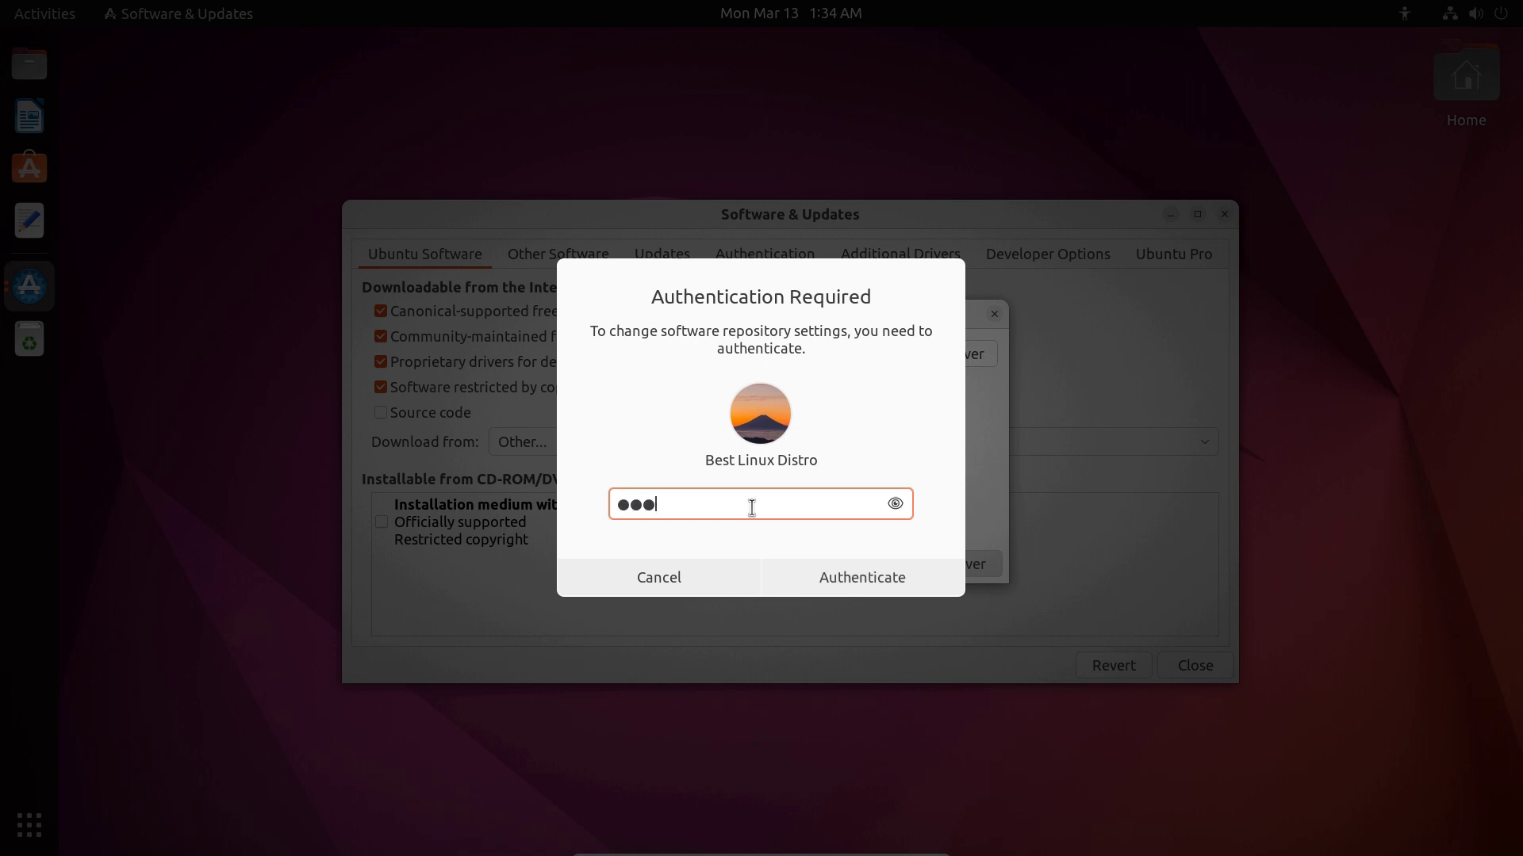
click(872, 570)
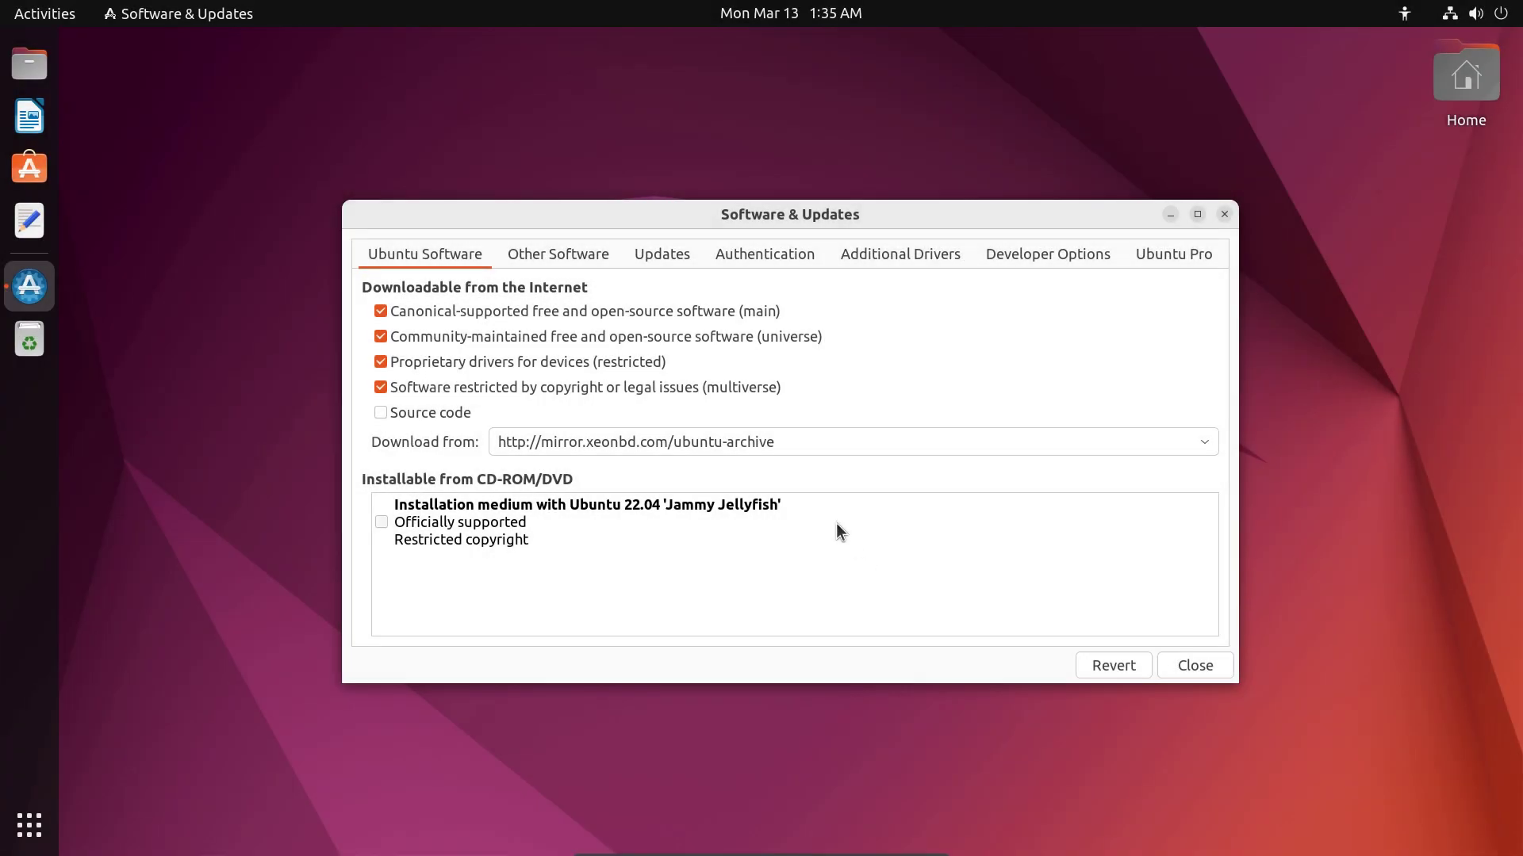
click(1205, 667)
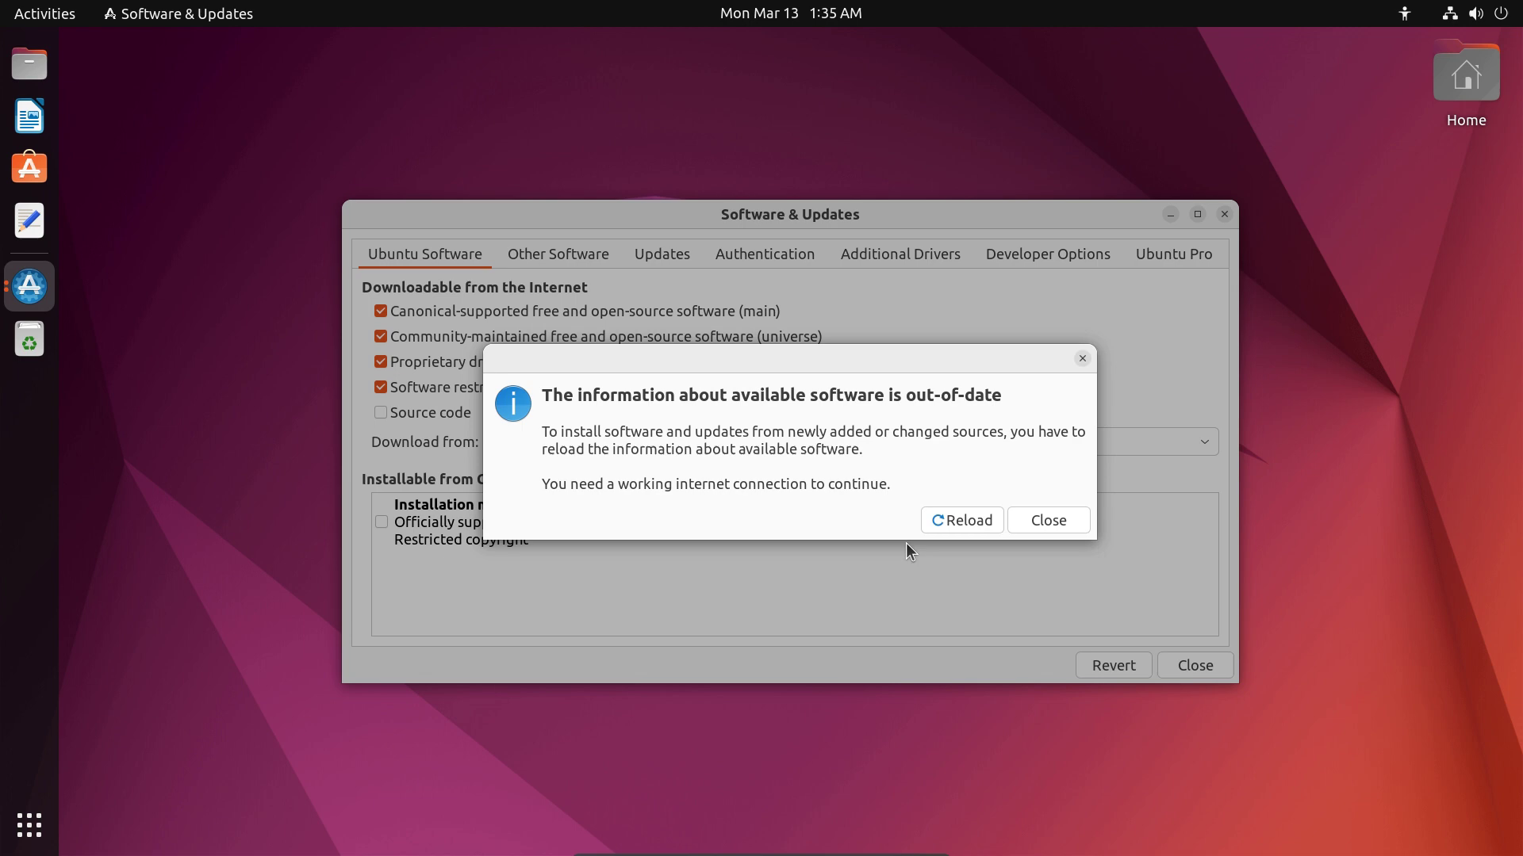
click(950, 522)
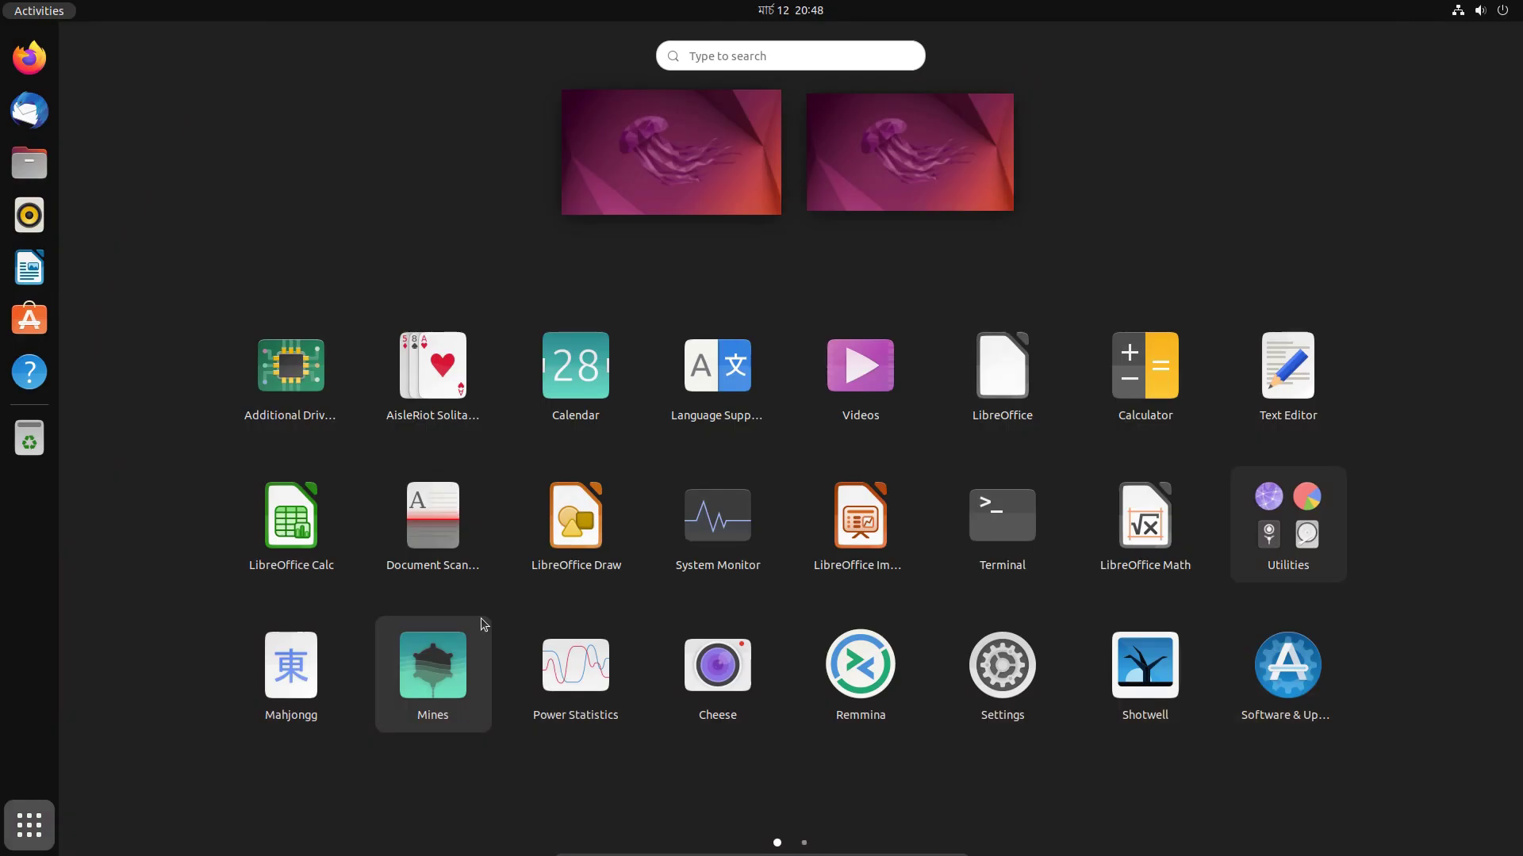
Launch Terminal and move its window to the upper centre of the screen.
text(Te)
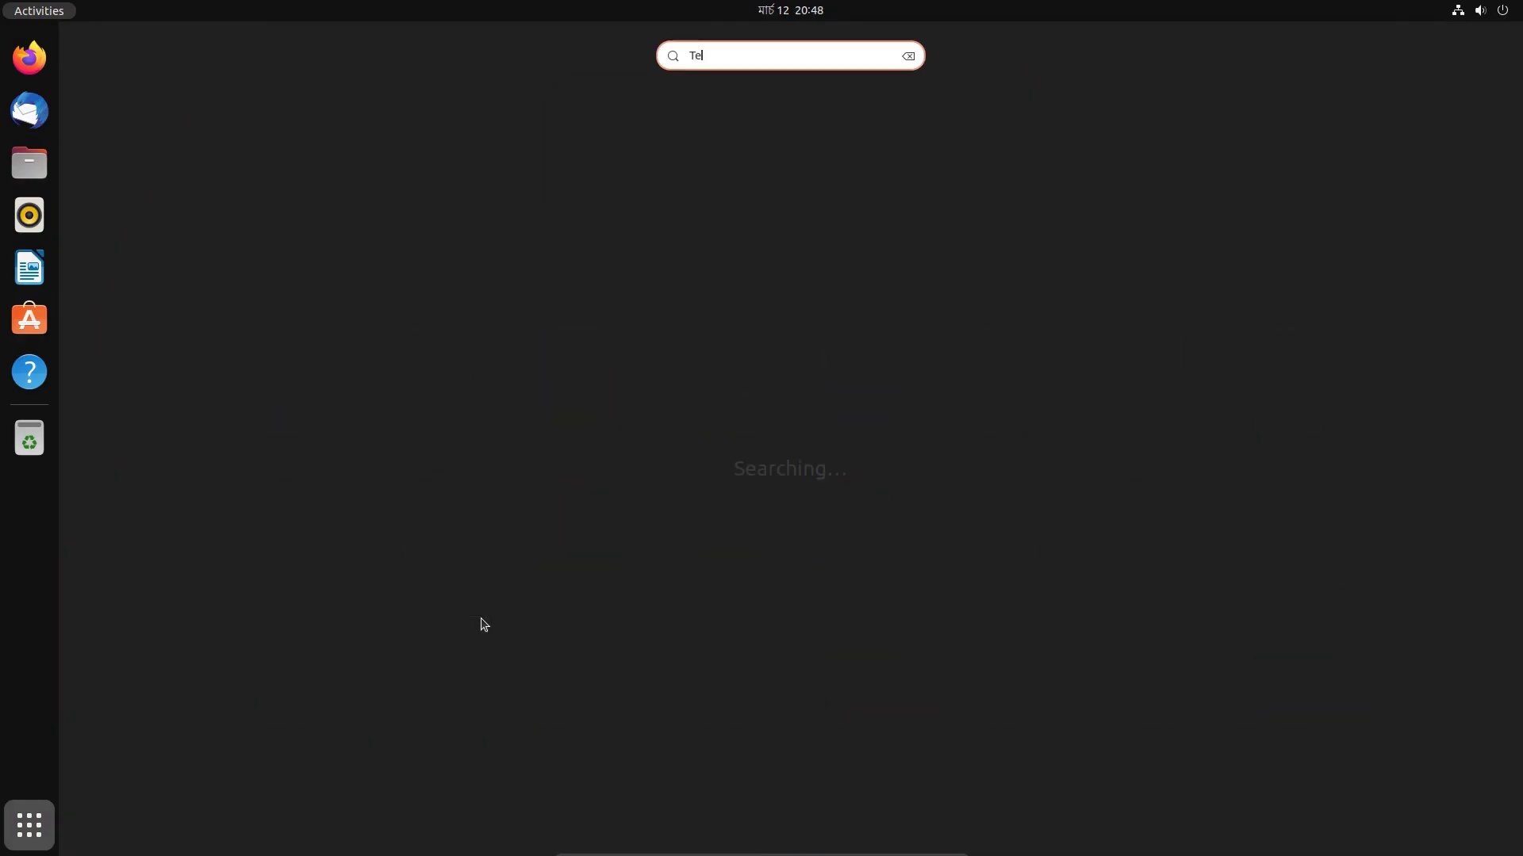
text(rm)
key(Return)
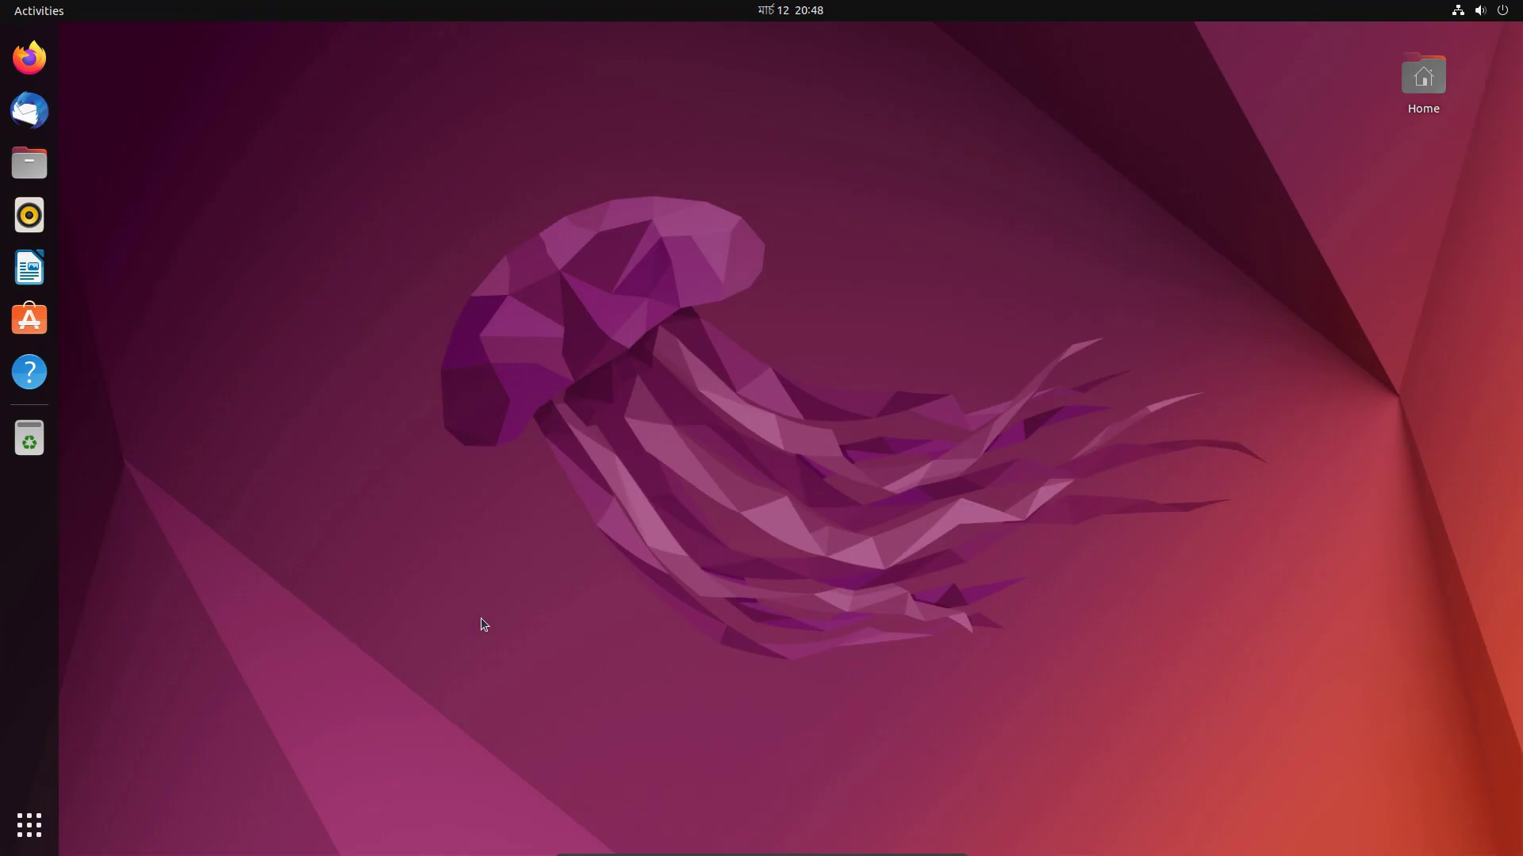
drag(408, 77, 807, 46)
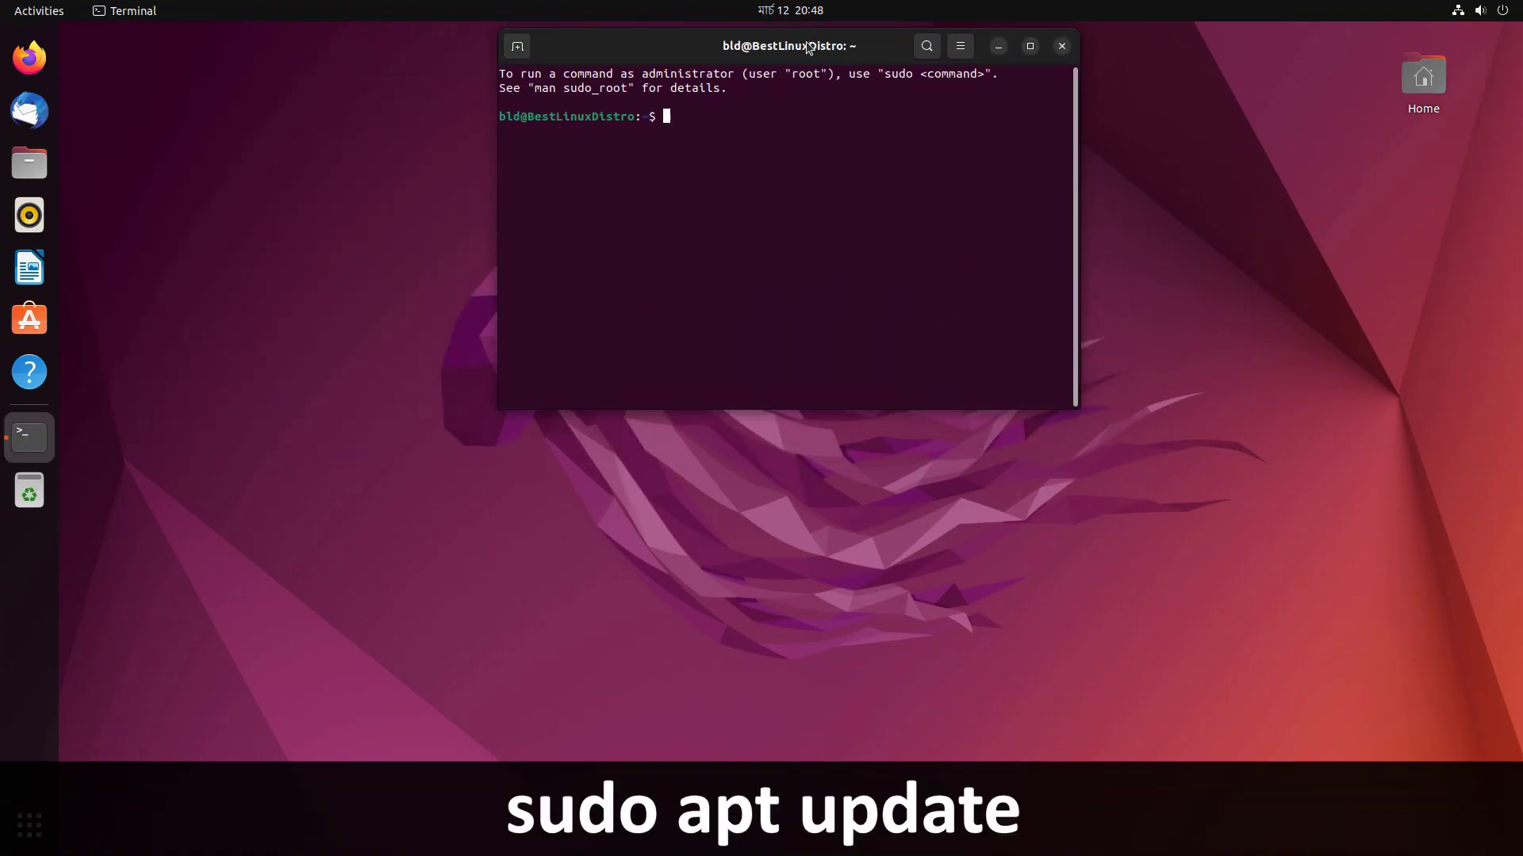
Run 'sudo apt update' with the admin password, then 'sudo apt upgrade' for all 313 packages.
text(sudo apt update)
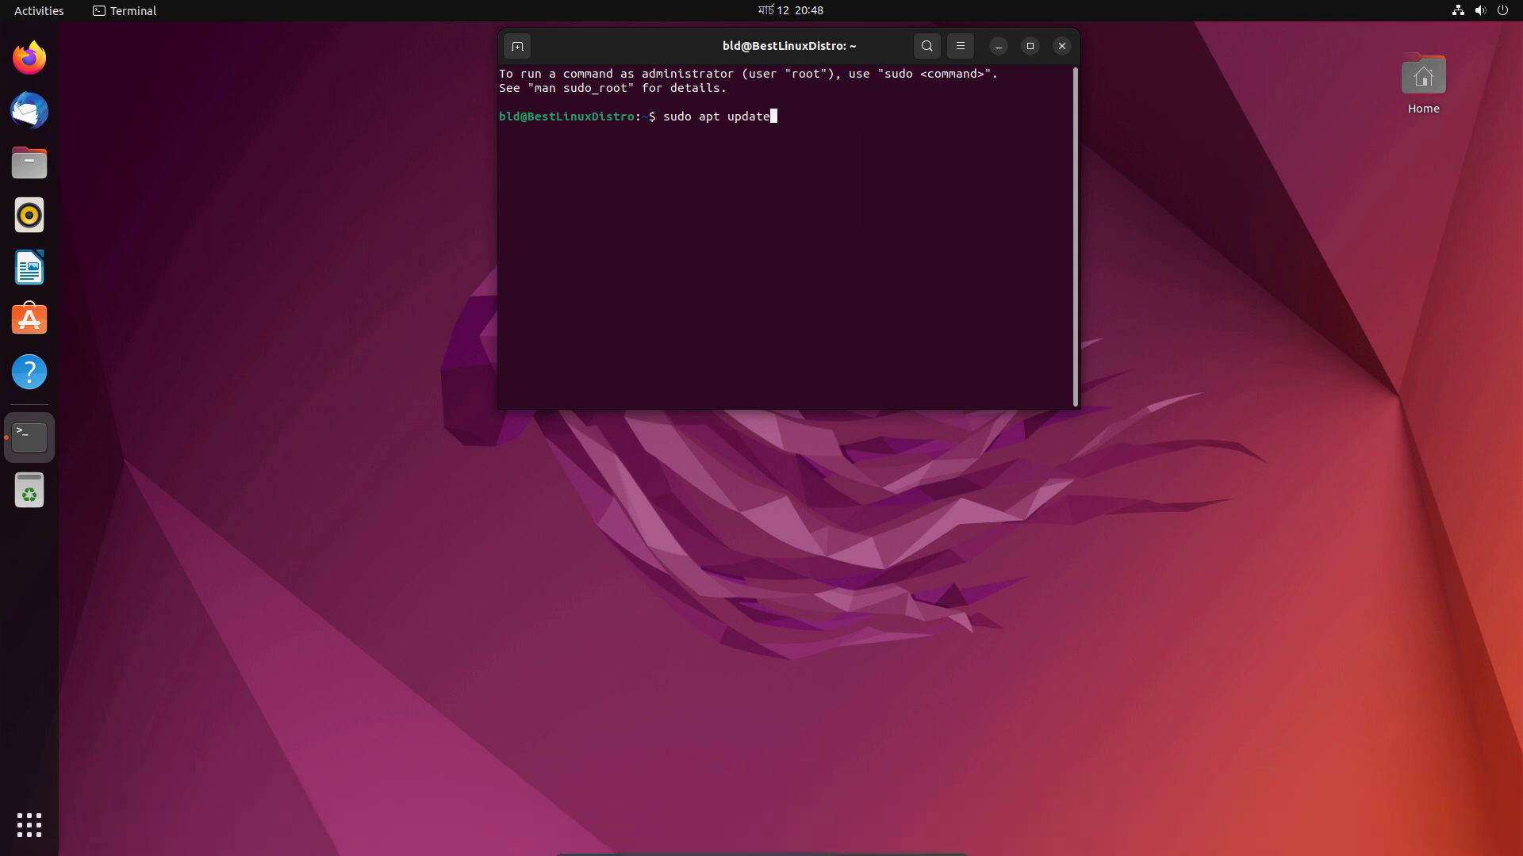
key(Return)
key(Return)
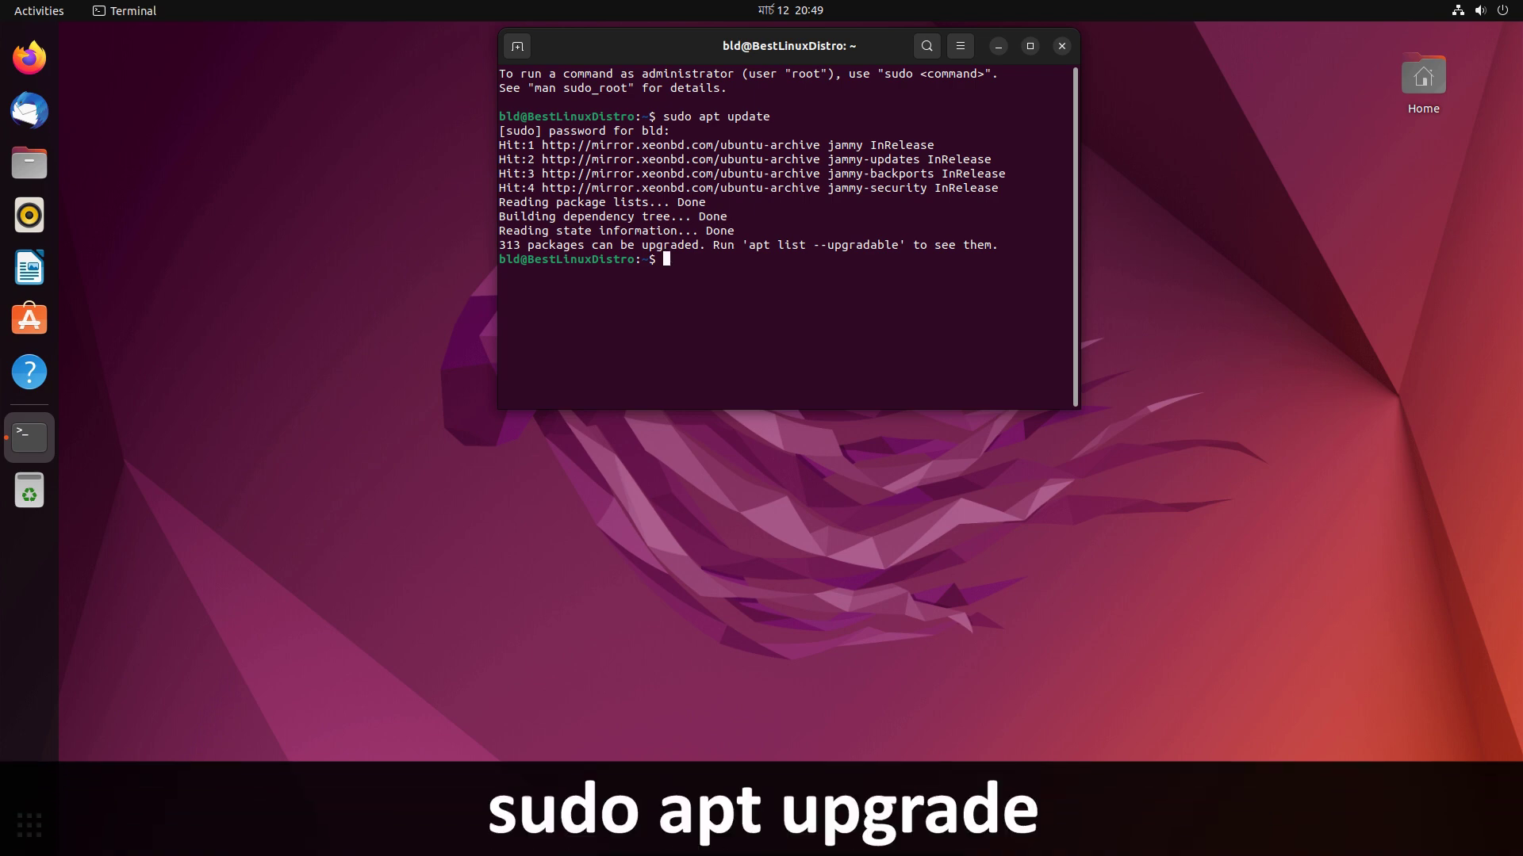
text(sudo apt upgrade)
key(Return)
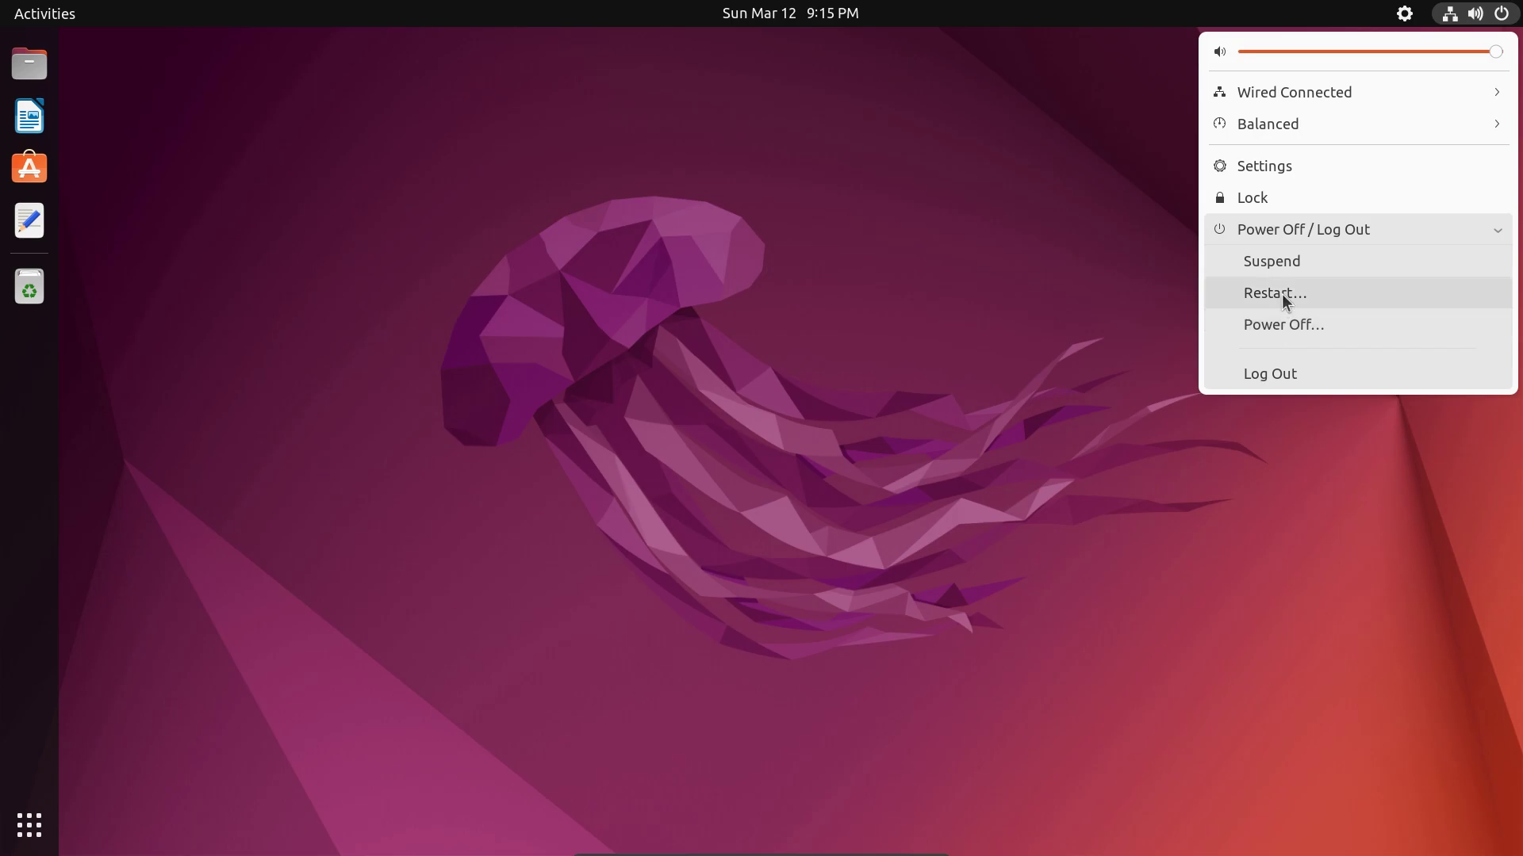
Confirm the restart, then sign back in to the user account with its password.
click(1283, 296)
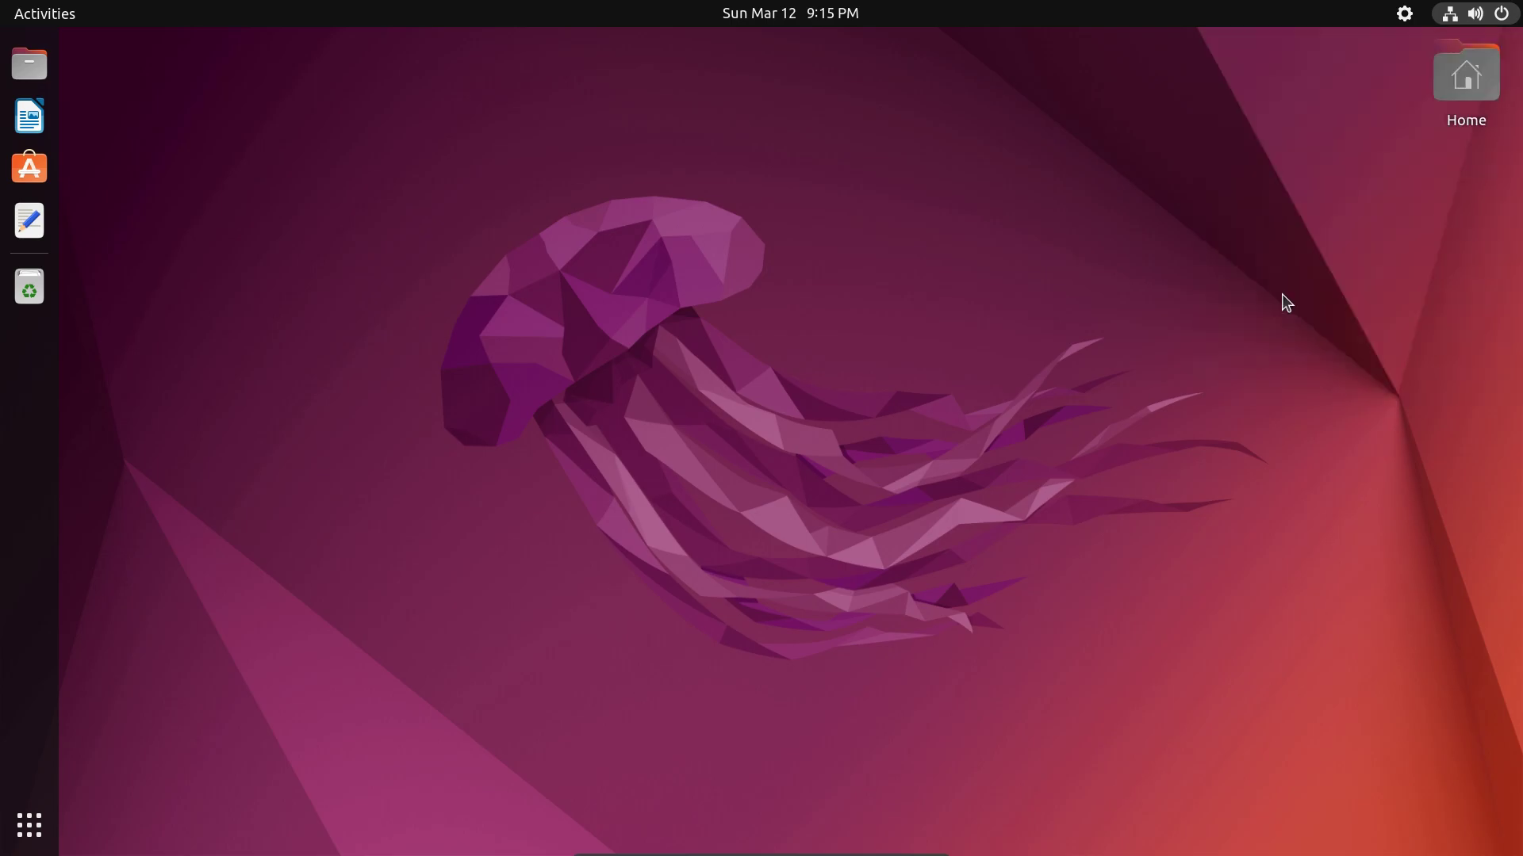
click(882, 474)
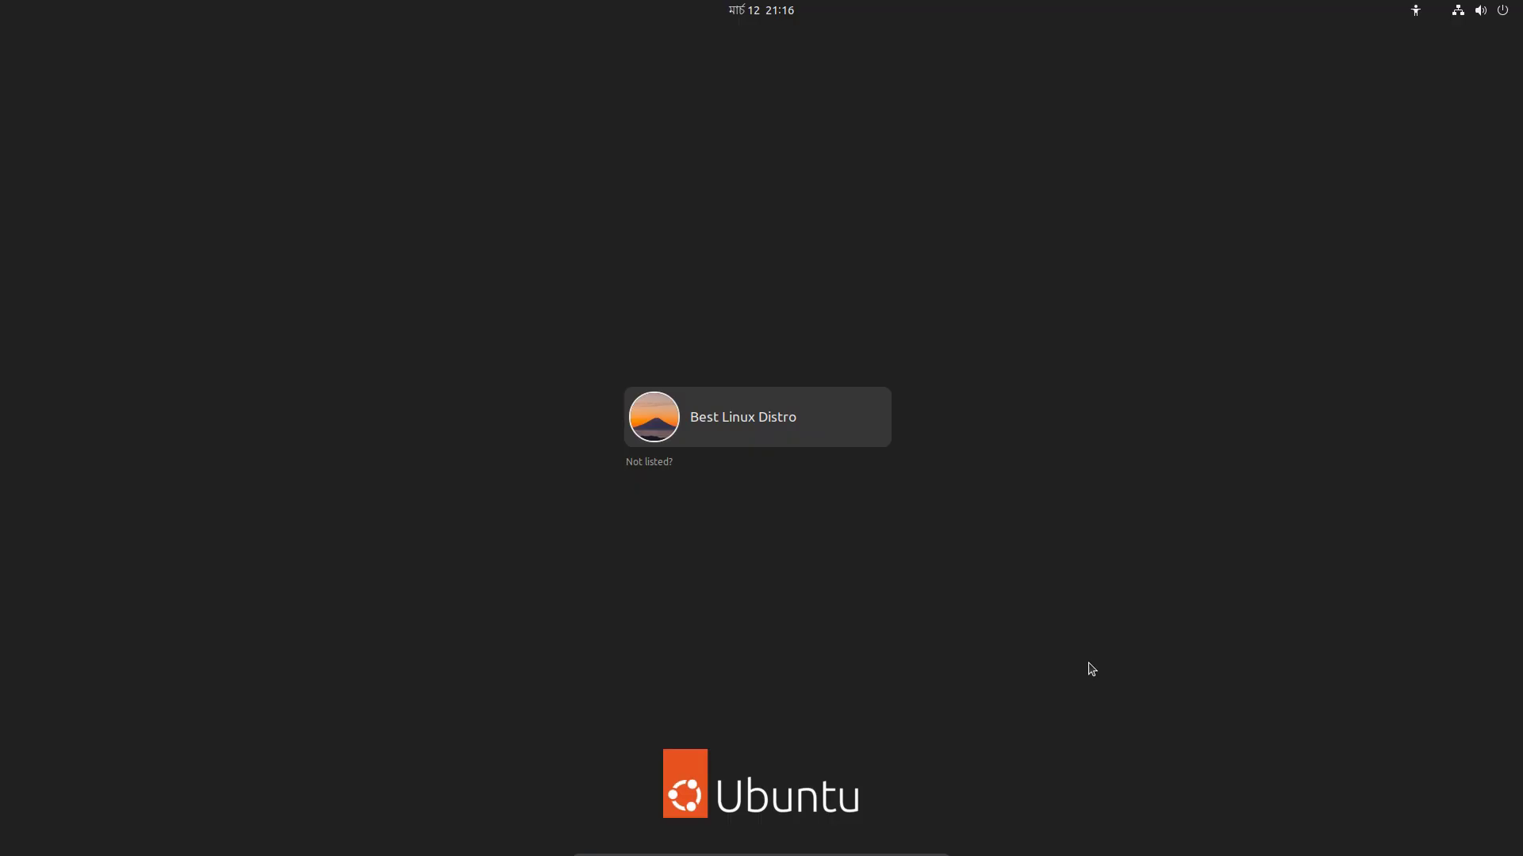
key(Return)
text(12)
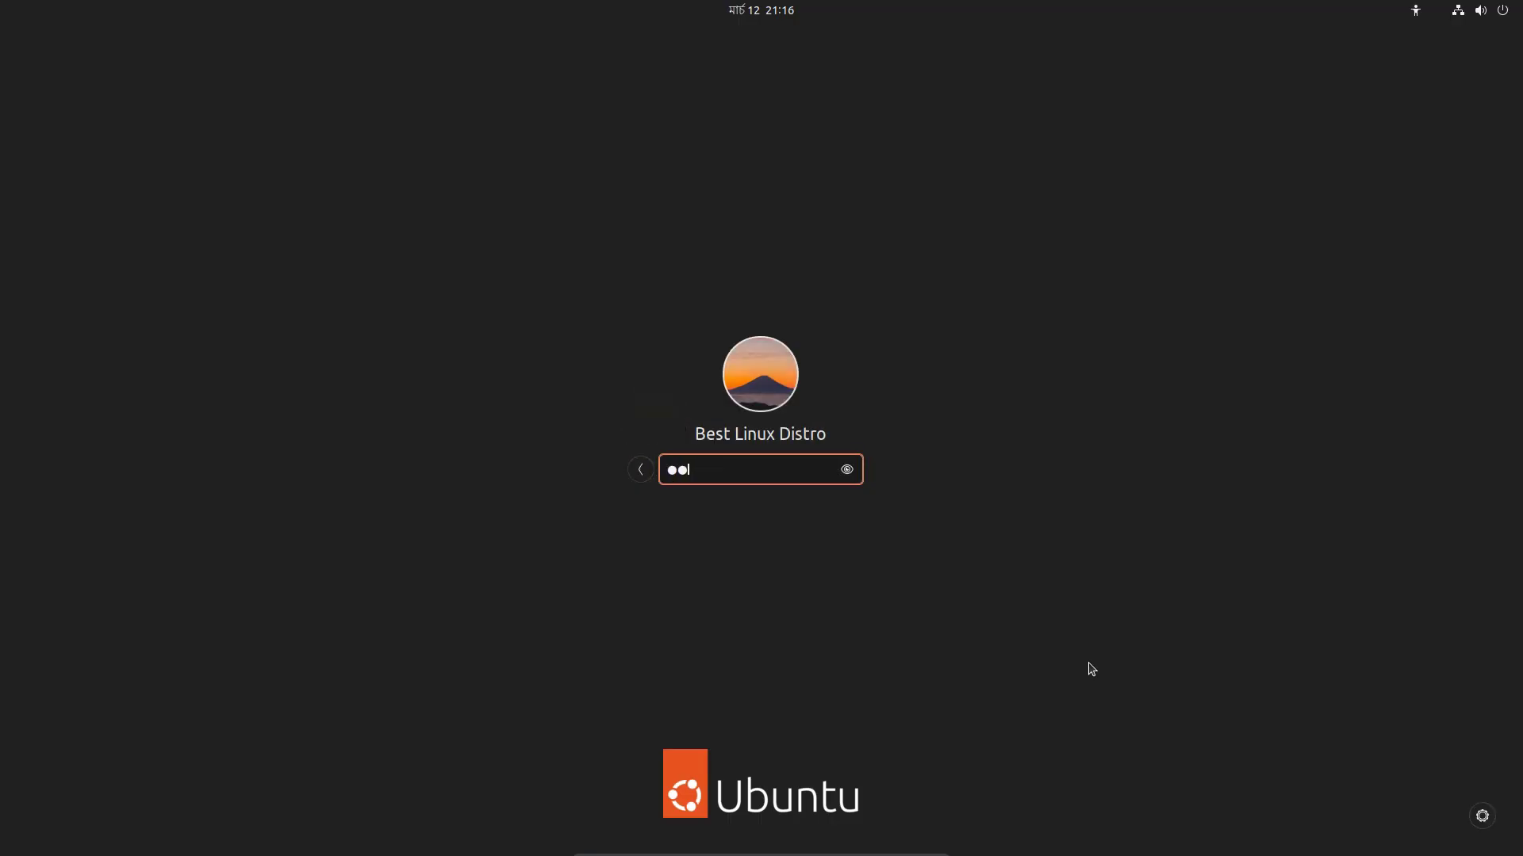
key(Return)
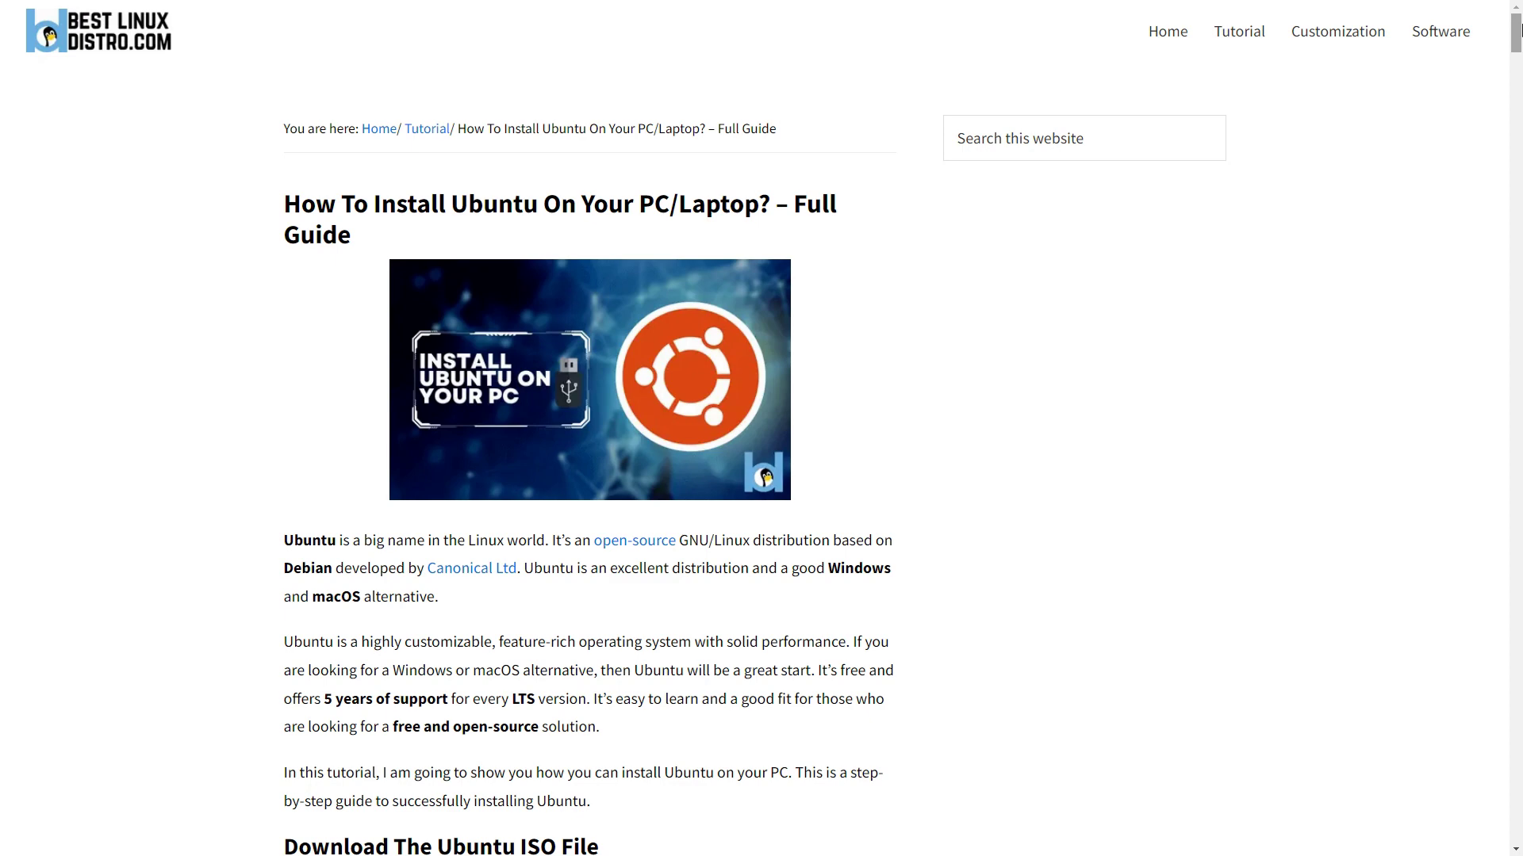
drag(1520, 30, 1519, 96)
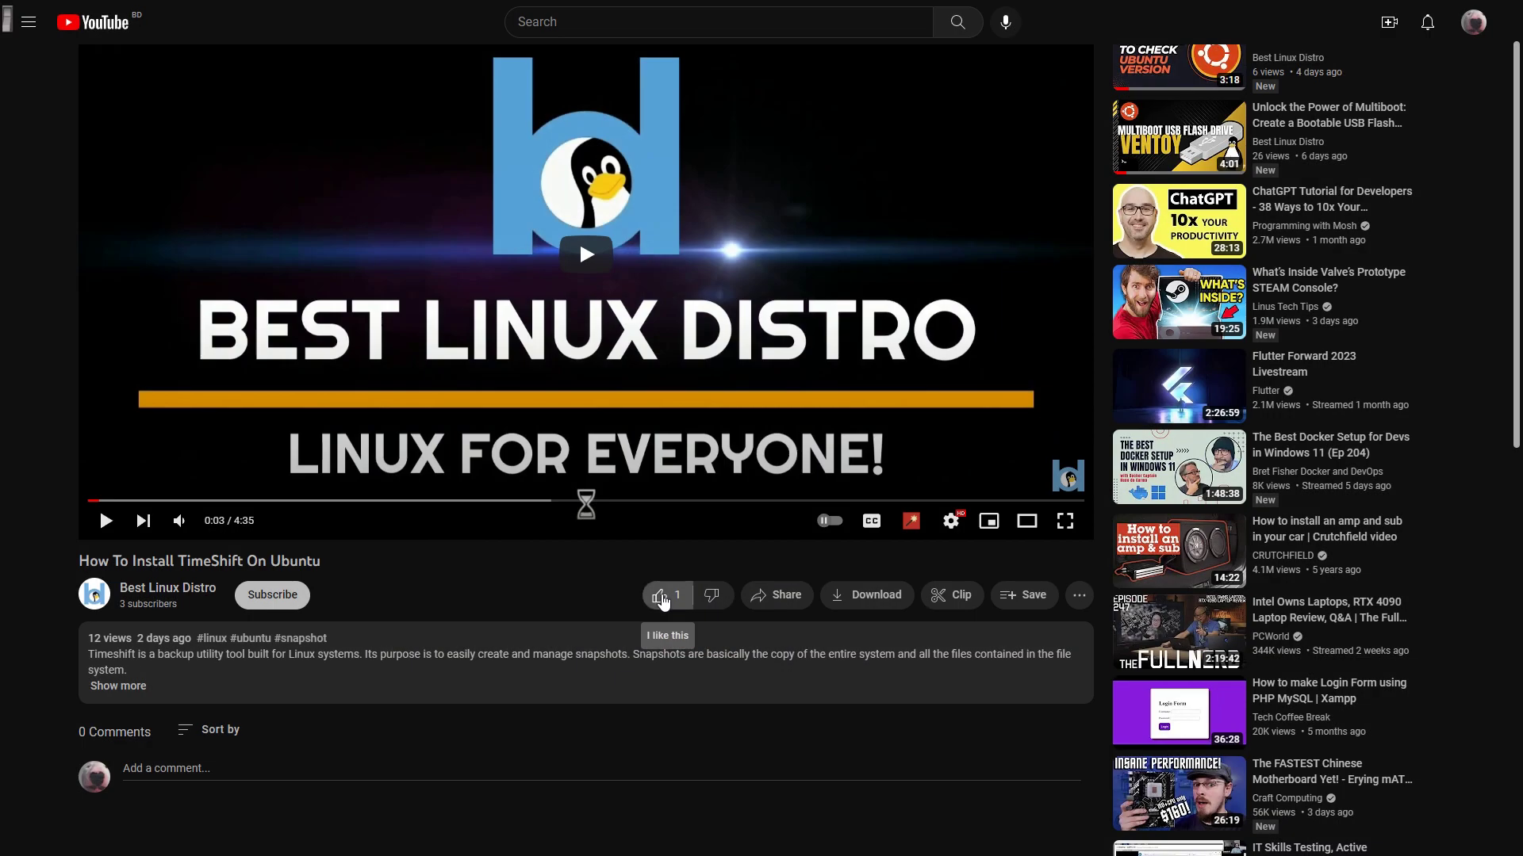
Like the TimeShift video, subscribe to Best Linux Distro, and open its notification bell menu.
click(670, 600)
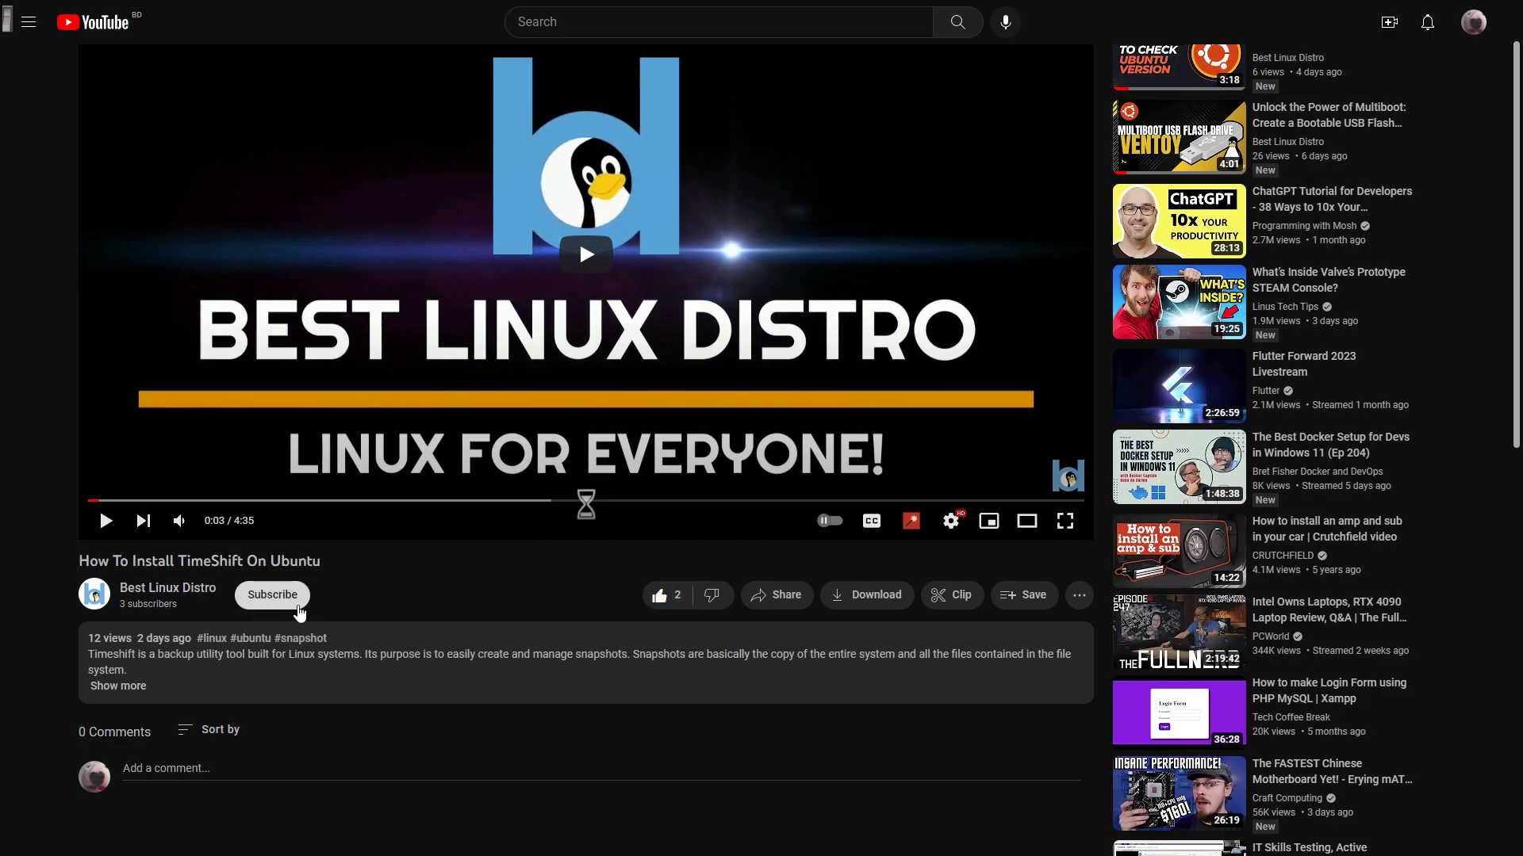
click(298, 606)
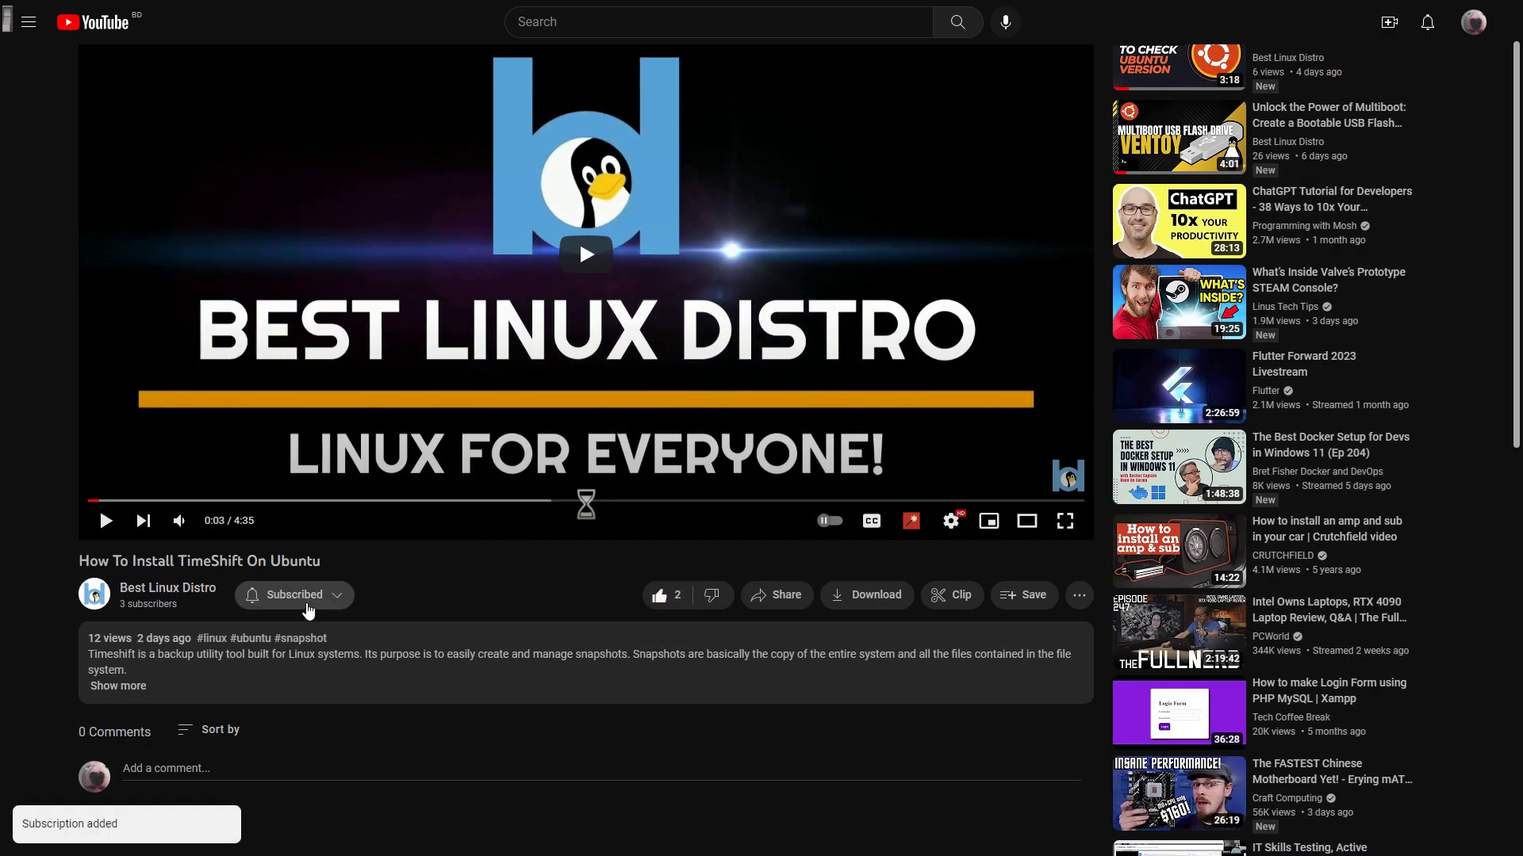
click(342, 597)
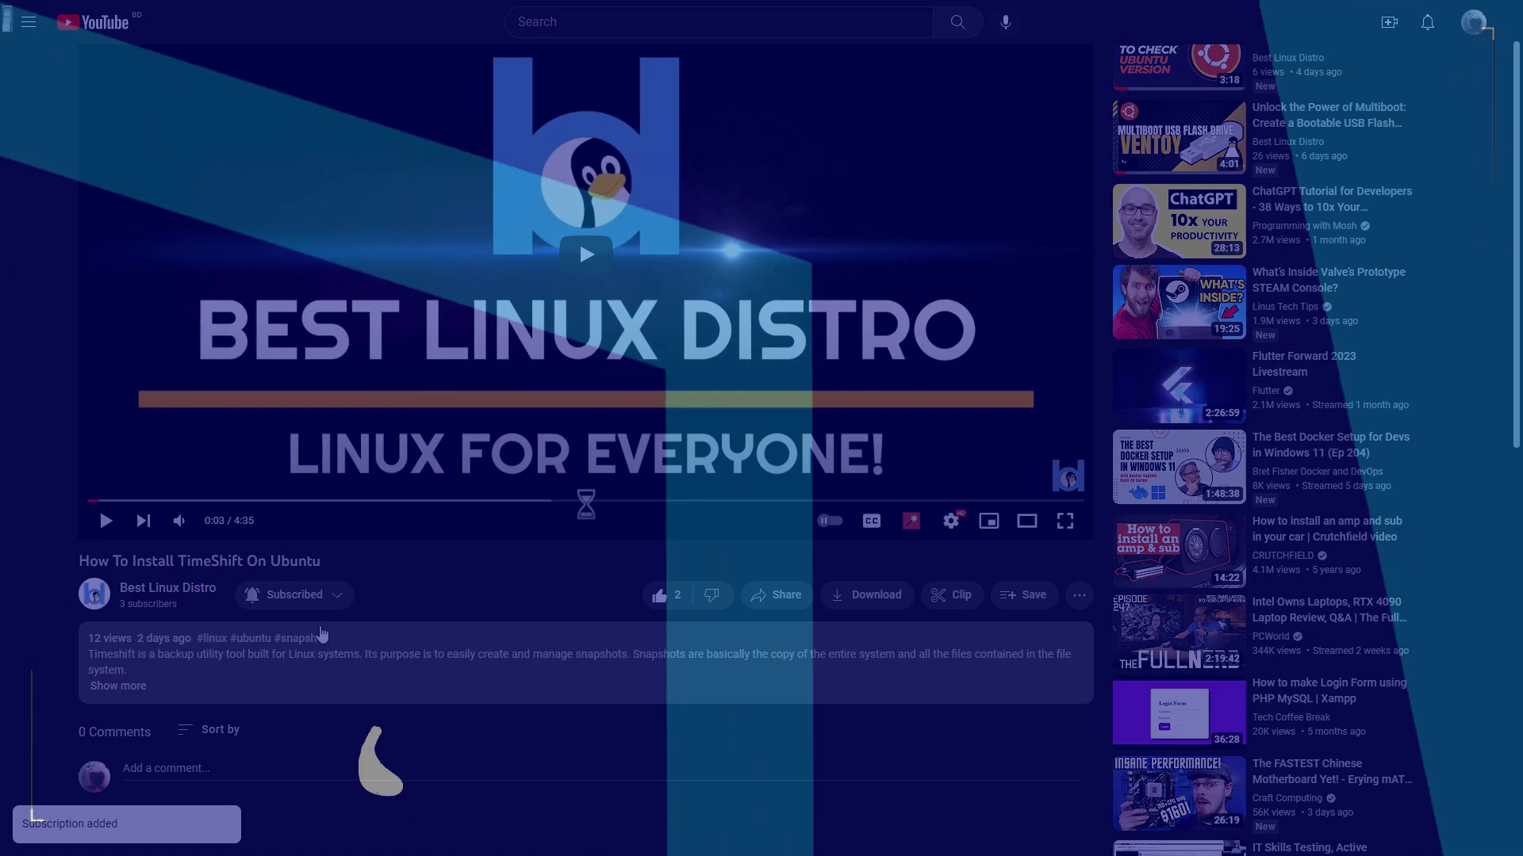